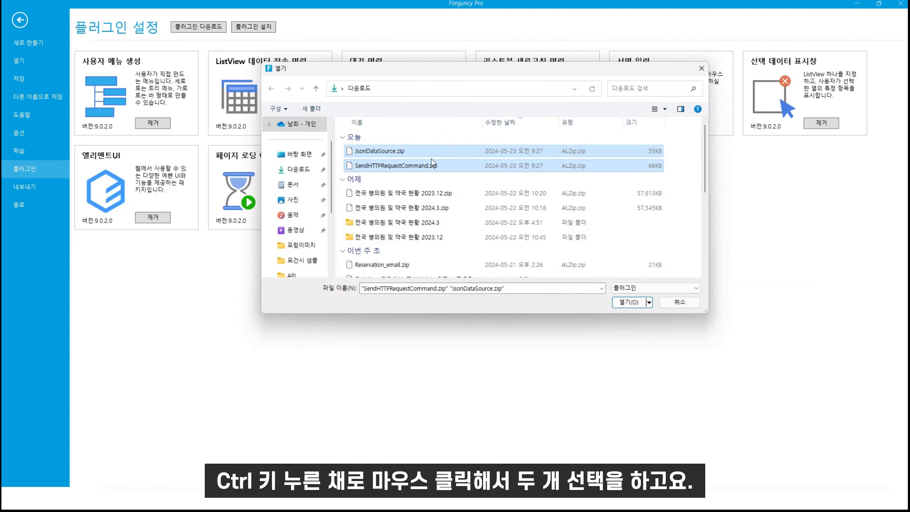
Install the JsonDataSource.zip and SendHTTPRequestCommand.zip plugins and create a new blank project.
{"action": "left_click", "coordinate": [628, 302]}
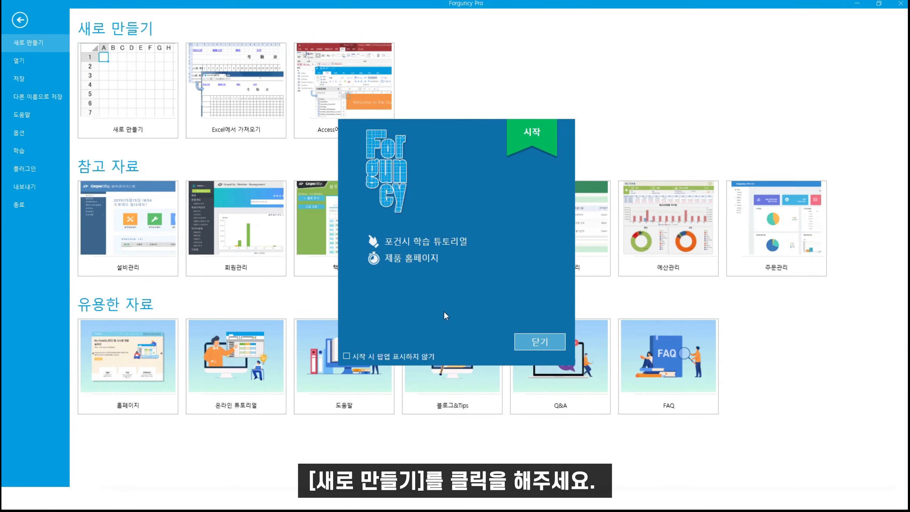
{"action": "left_click", "coordinate": [533, 344]}
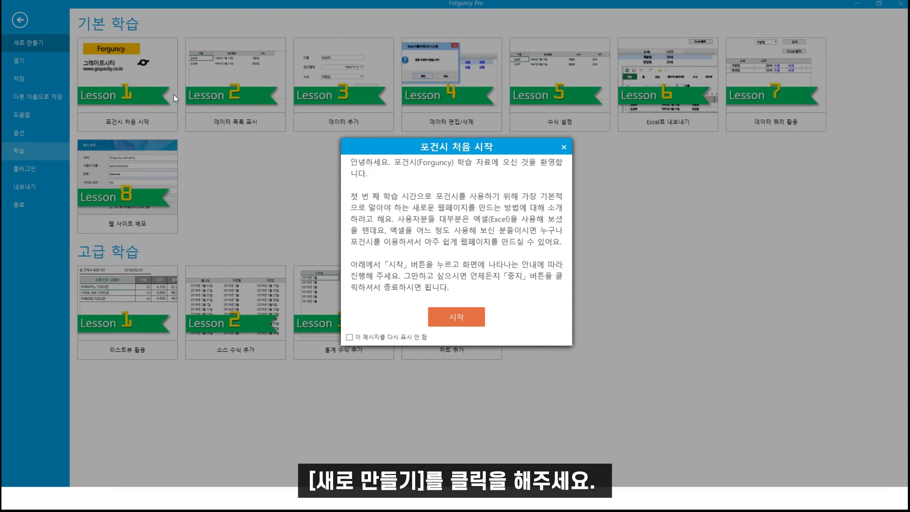
{"action": "left_click", "coordinate": [563, 147]}
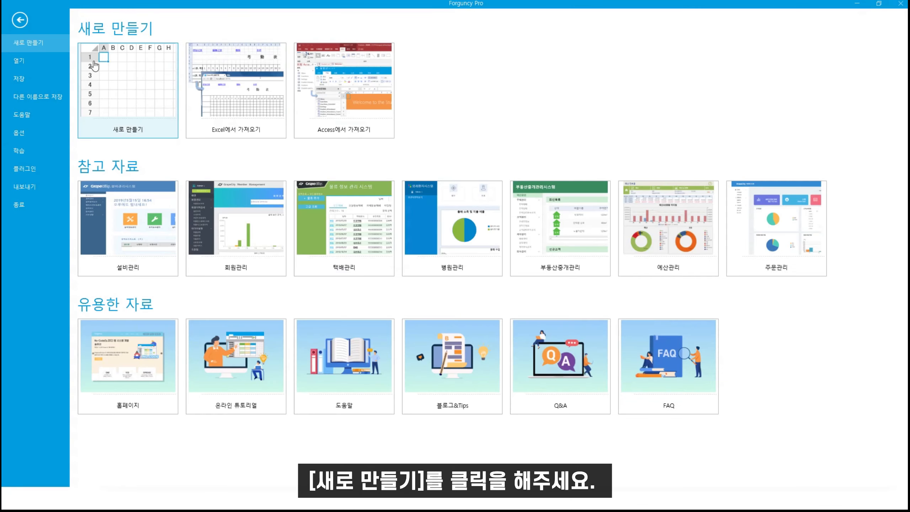
{"action": "left_click", "coordinate": [124, 88]}
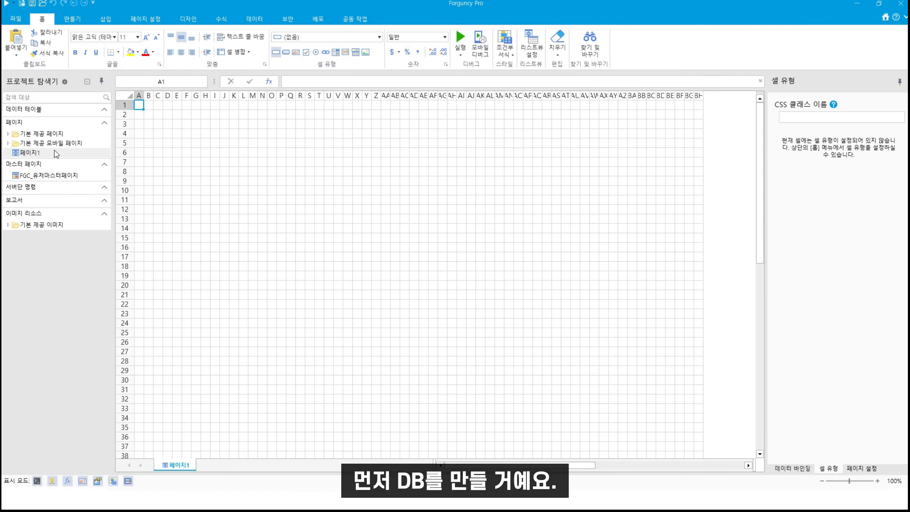
Create a new data table in the project and name it 지역위도경도.
{"action": "right_click", "coordinate": [53, 110]}
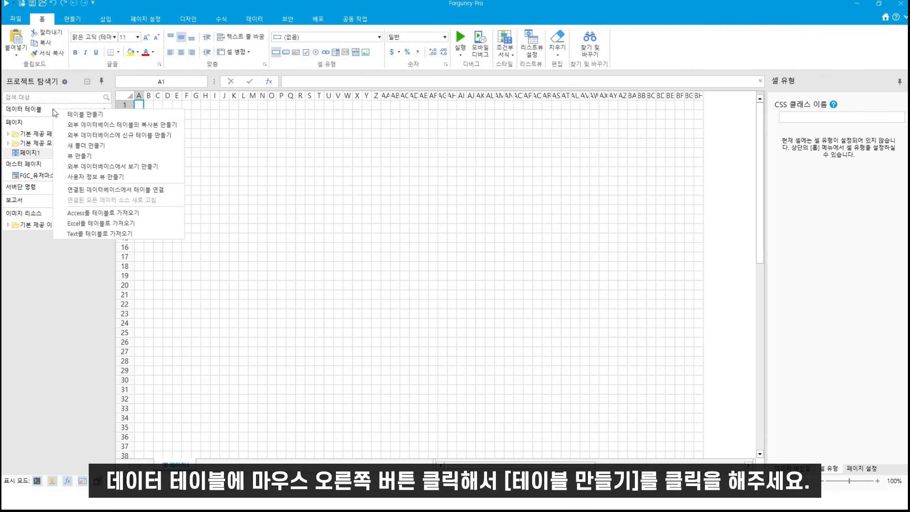
{"action": "left_click", "coordinate": [90, 115]}
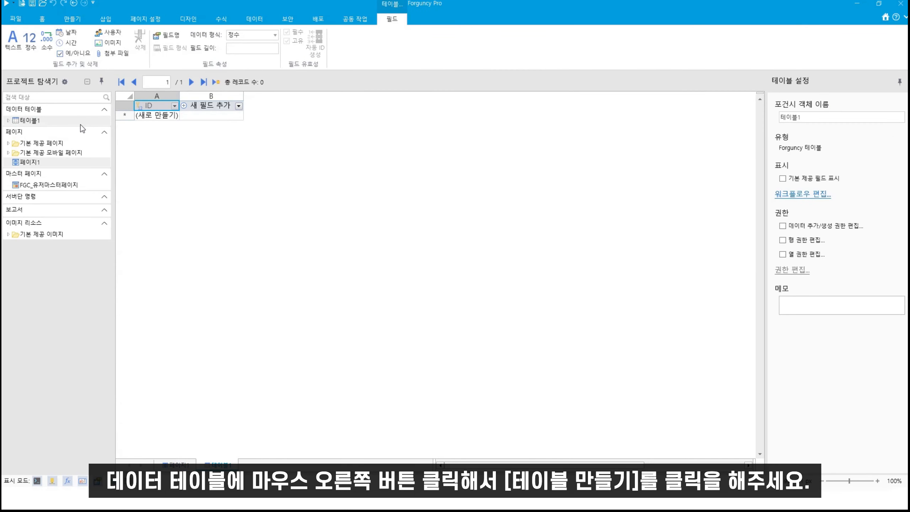
{"action": "right_click", "coordinate": [57, 123]}
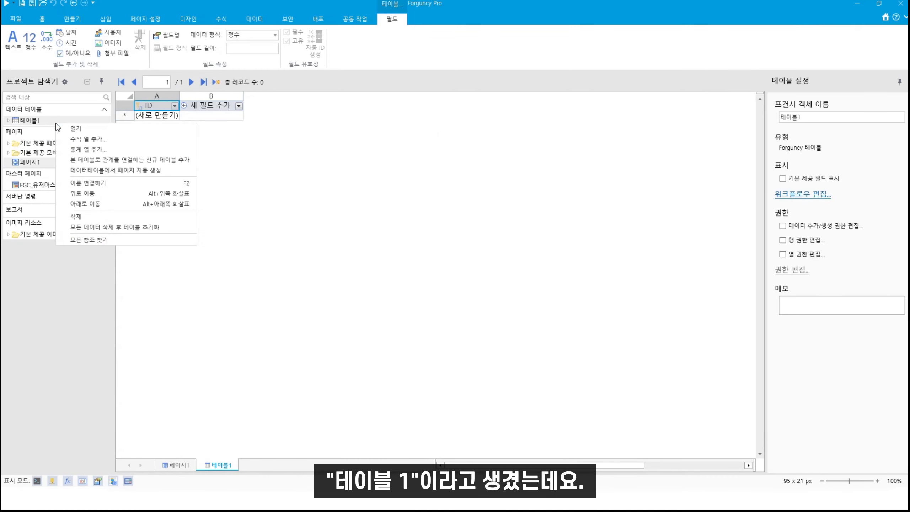
{"action": "left_click", "coordinate": [135, 182]}
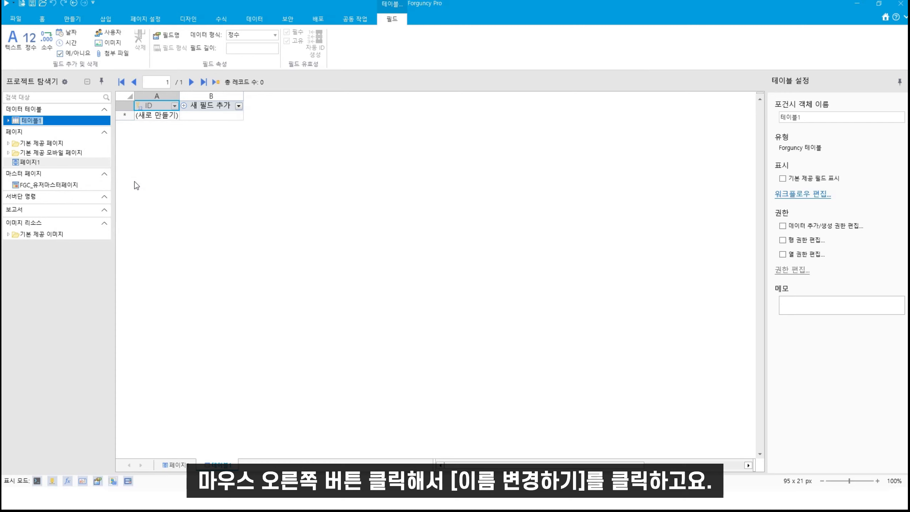
{"action": "key", "text": "BackSpace"}
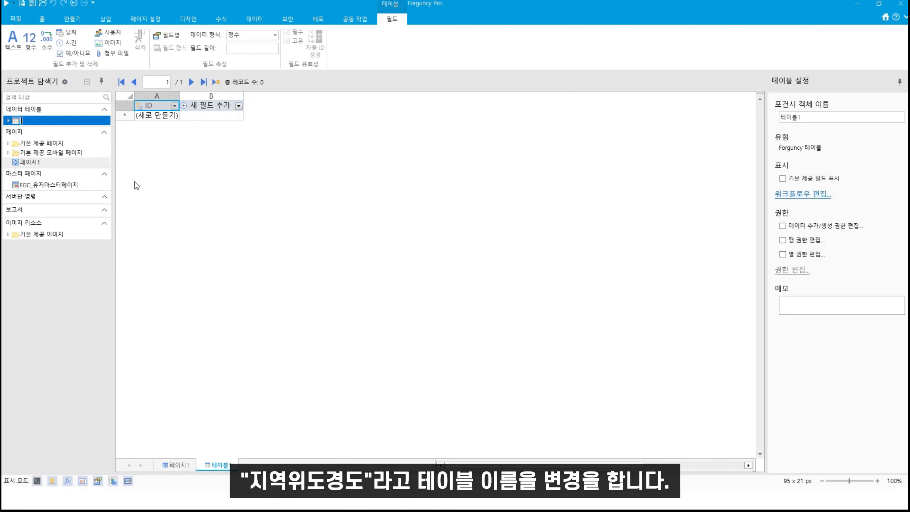
{"action": "type", "text": "지역위도경도"}
{"action": "left_click", "coordinate": [144, 157]}
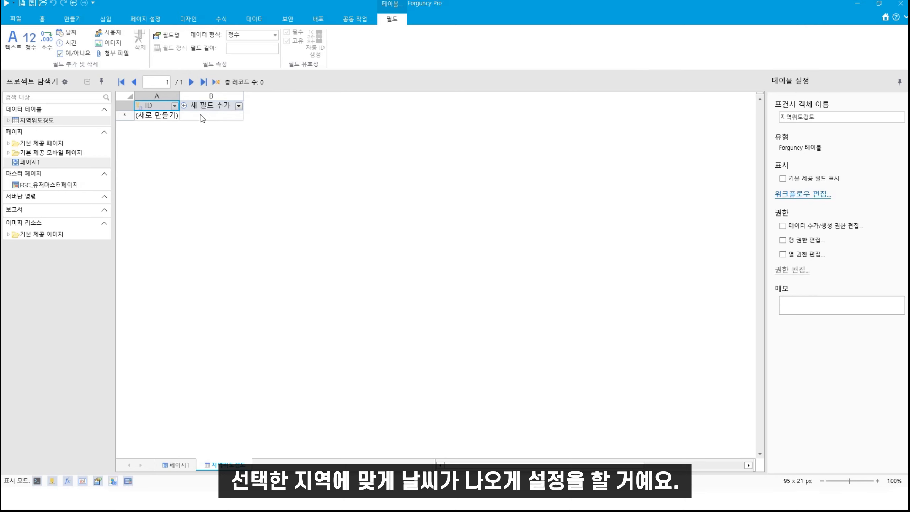
Add three text fields named 지역, 위도 and 경도 to the 지역위도경도 table.
{"action": "left_click", "coordinate": [204, 106]}
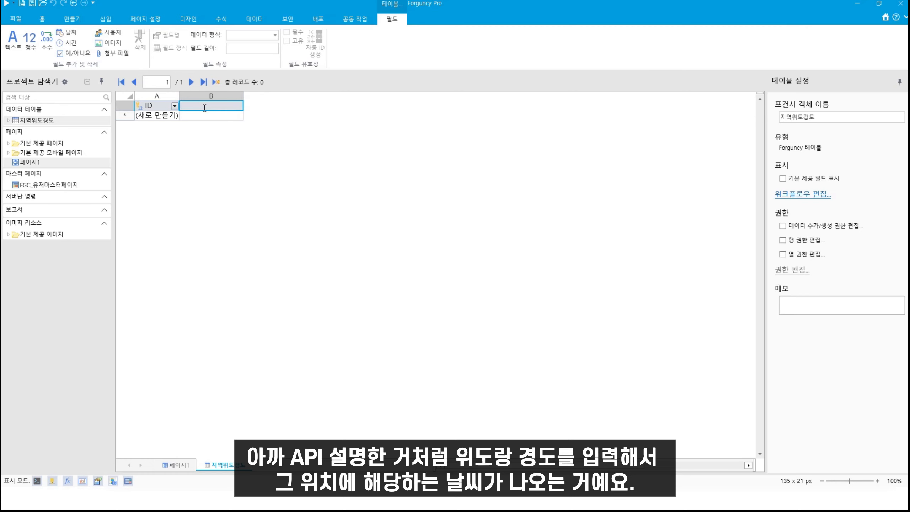
{"action": "type", "text": "지역"}
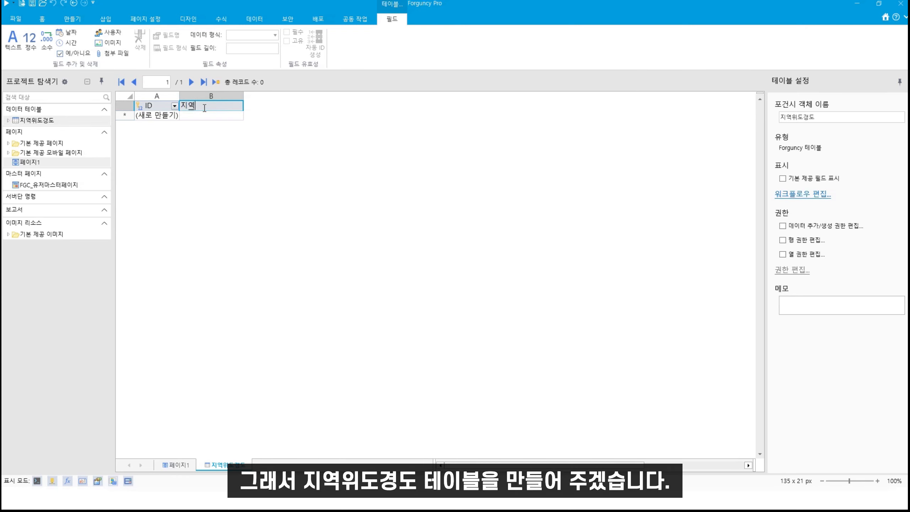
{"action": "key", "text": "Return"}
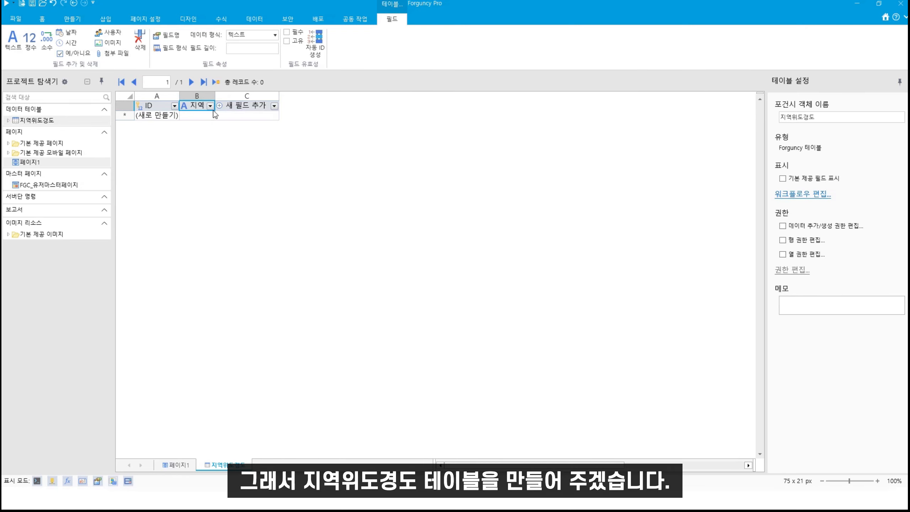
{"action": "left_click", "coordinate": [234, 107]}
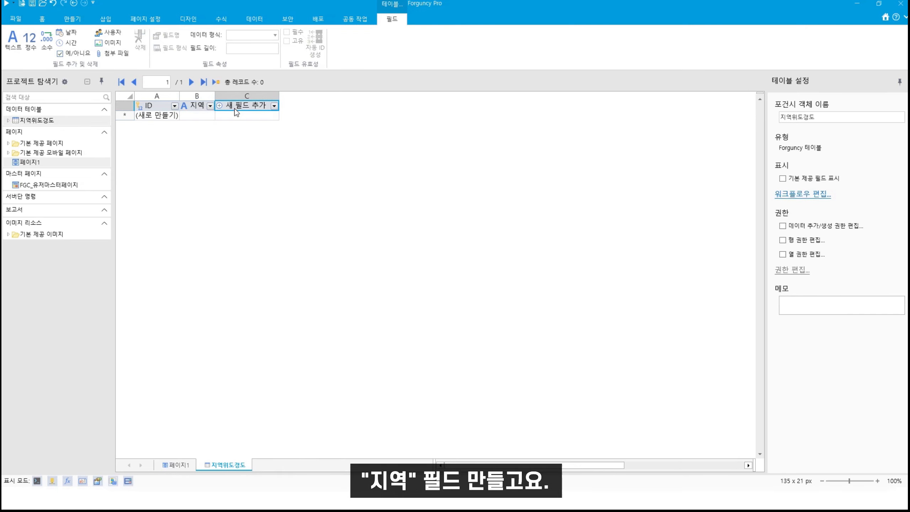
{"action": "double_click", "coordinate": [235, 109]}
{"action": "type", "text": "위"}
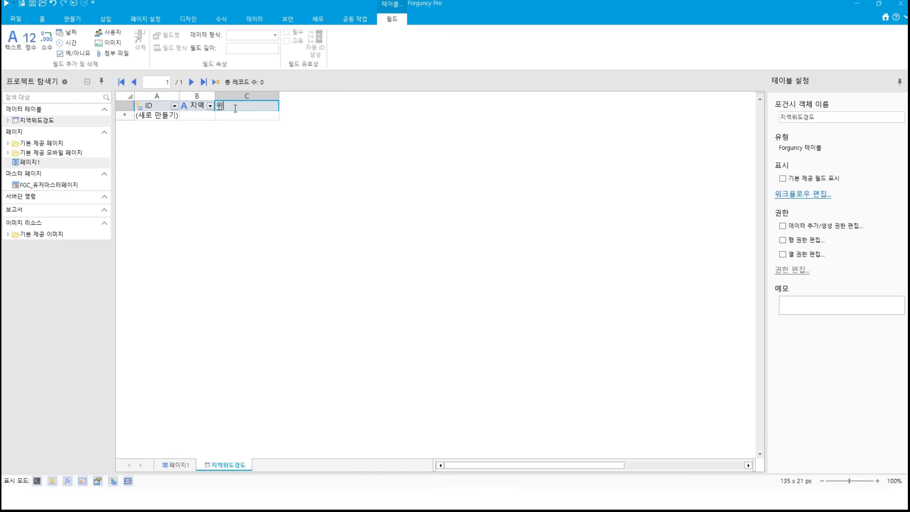
{"action": "type", "text": "도"}
{"action": "key", "text": "Return"}
{"action": "double_click", "coordinate": [287, 107]}
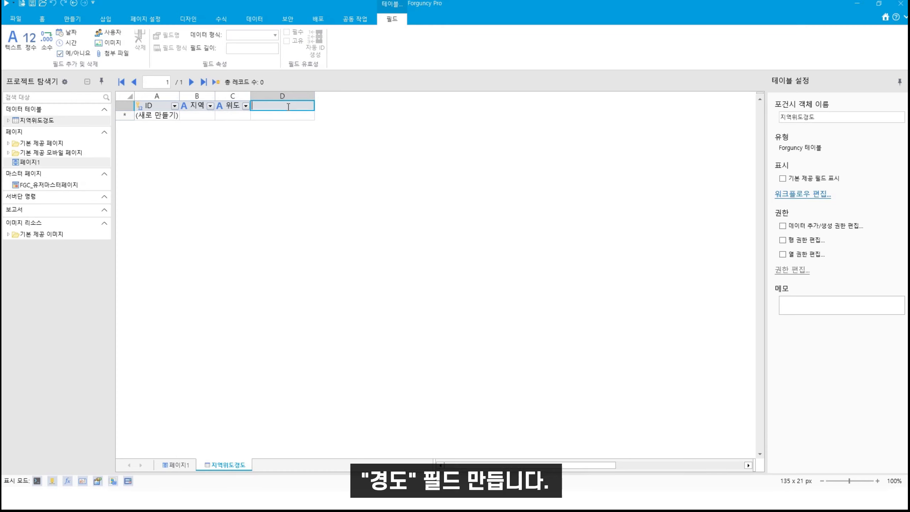
{"action": "type", "text": "경도"}
Enter the first record with 지역 서울특별시, 위도 37 and 경도 126.
{"action": "left_click", "coordinate": [186, 117]}
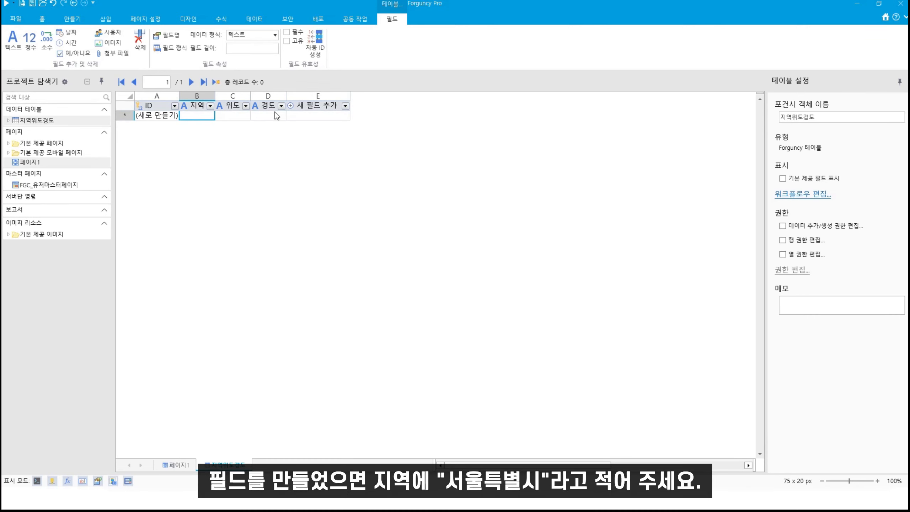
{"action": "type", "text": "서울트"}
{"action": "type", "text": "별시"}
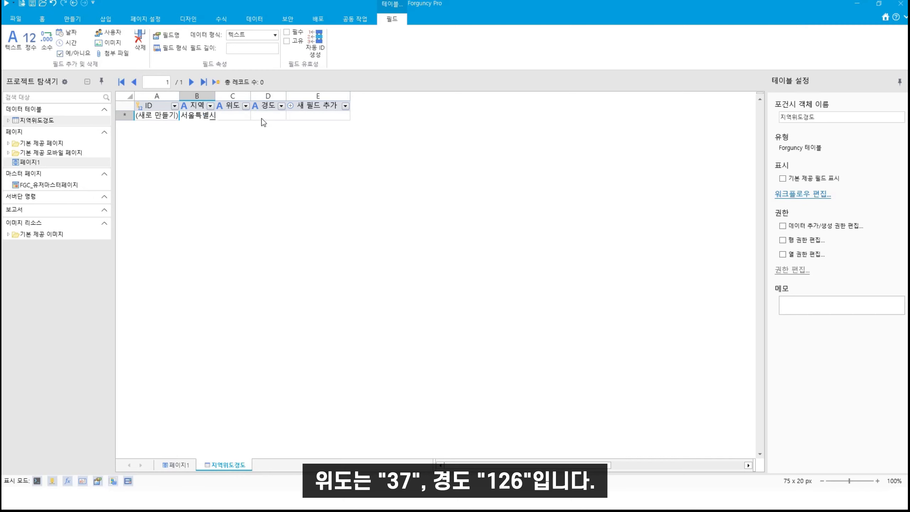
{"action": "left_click", "coordinate": [236, 115]}
{"action": "type", "text": "37"}
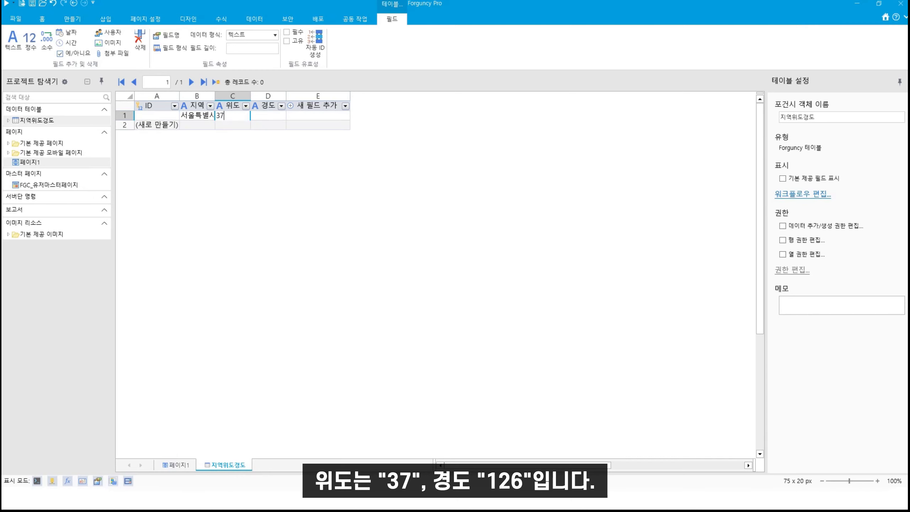
{"action": "left_click", "coordinate": [272, 116]}
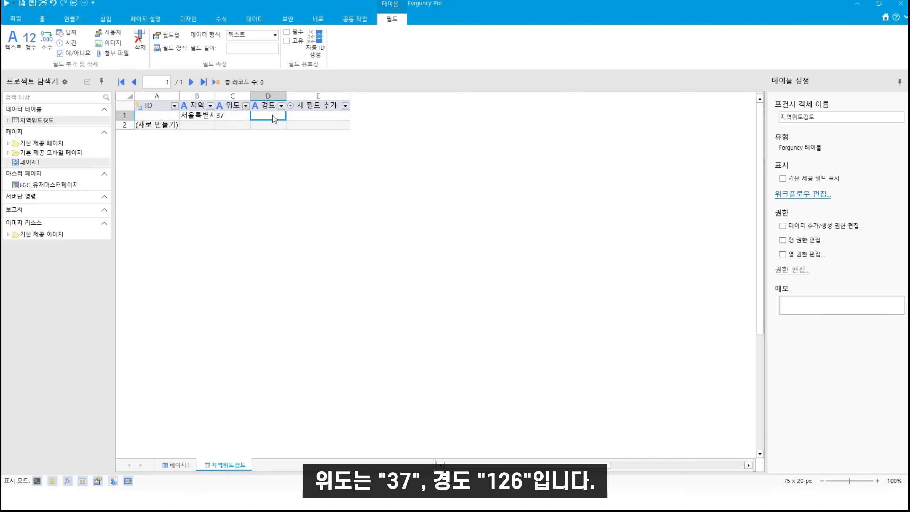
{"action": "type", "text": "126"}
Enter a second record with 지역 부산광역시, 위도 35 and 경도 129.
{"action": "left_click", "coordinate": [199, 126]}
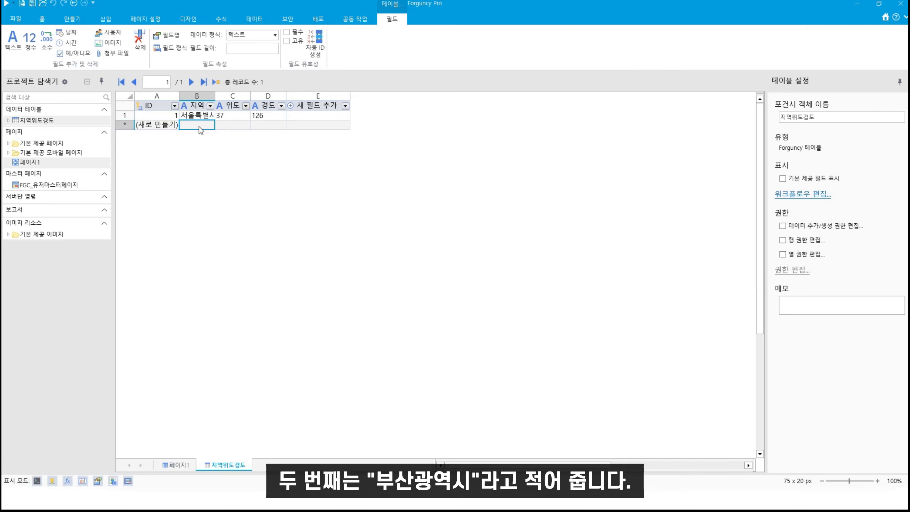
{"action": "type", "text": "부산광역시"}
{"action": "left_click", "coordinate": [231, 126]}
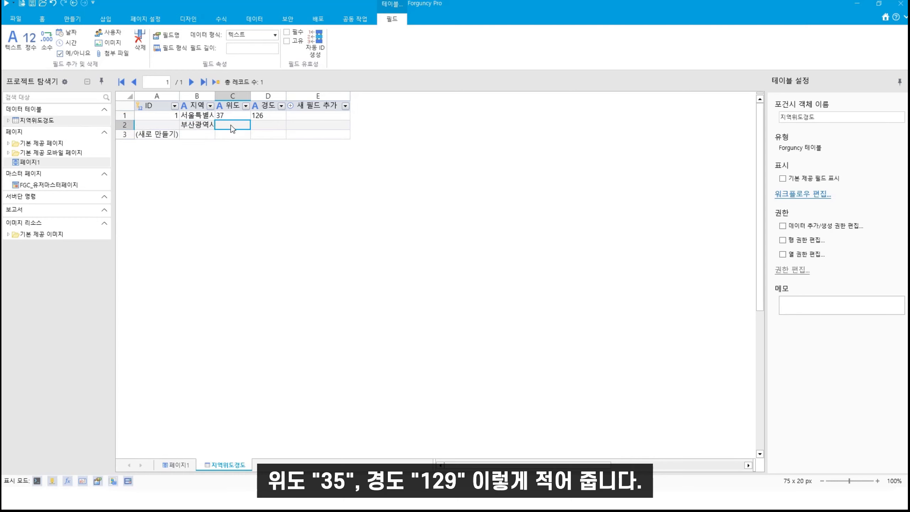
{"action": "type", "text": "35"}
{"action": "left_click", "coordinate": [260, 132]}
{"action": "type", "text": "129"}
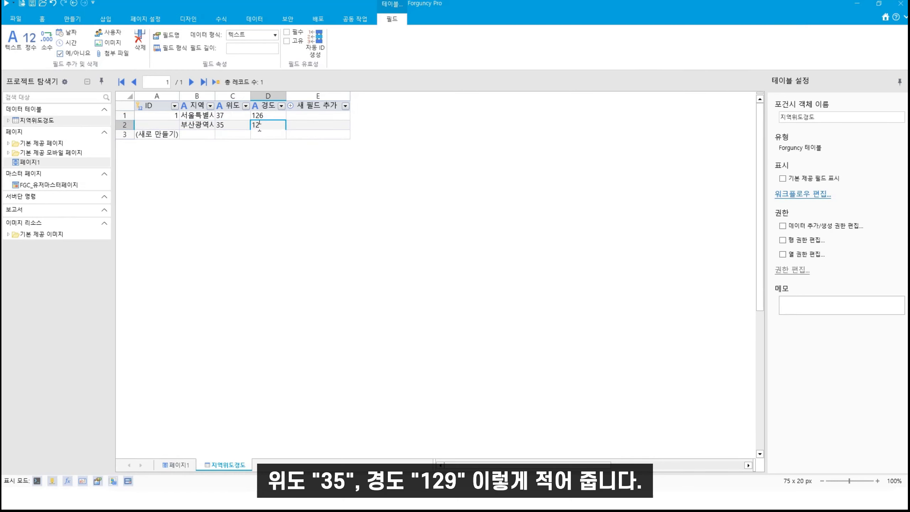
{"action": "left_click", "coordinate": [219, 135]}
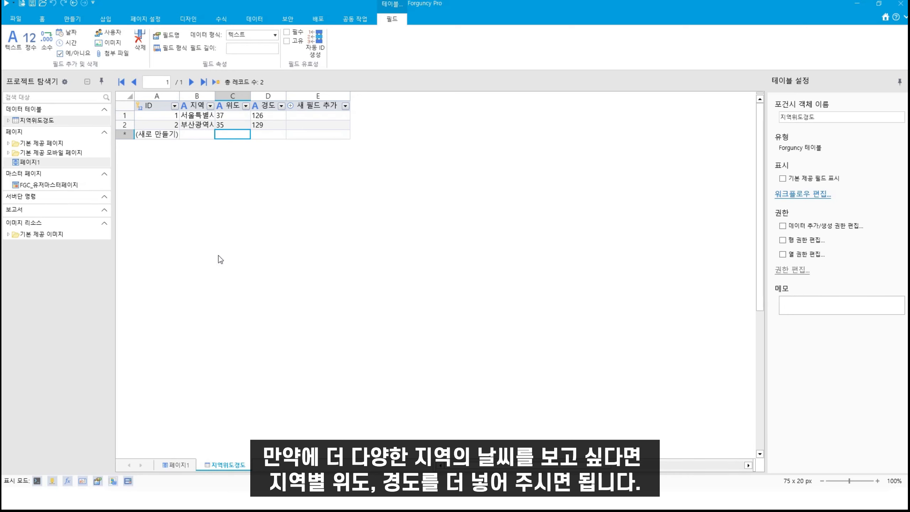
Open the page 페이지1 and rename it to 날씨정보확인.
{"action": "double_click", "coordinate": [80, 162]}
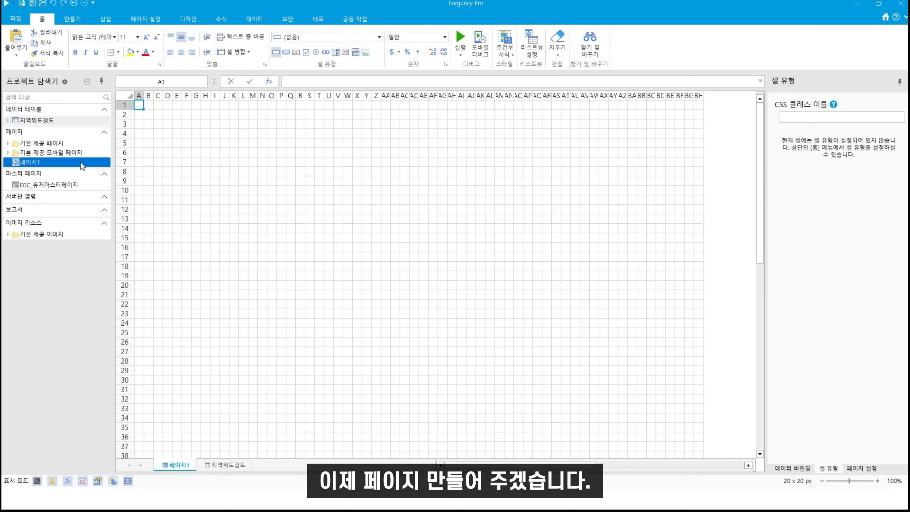
{"action": "right_click", "coordinate": [80, 162]}
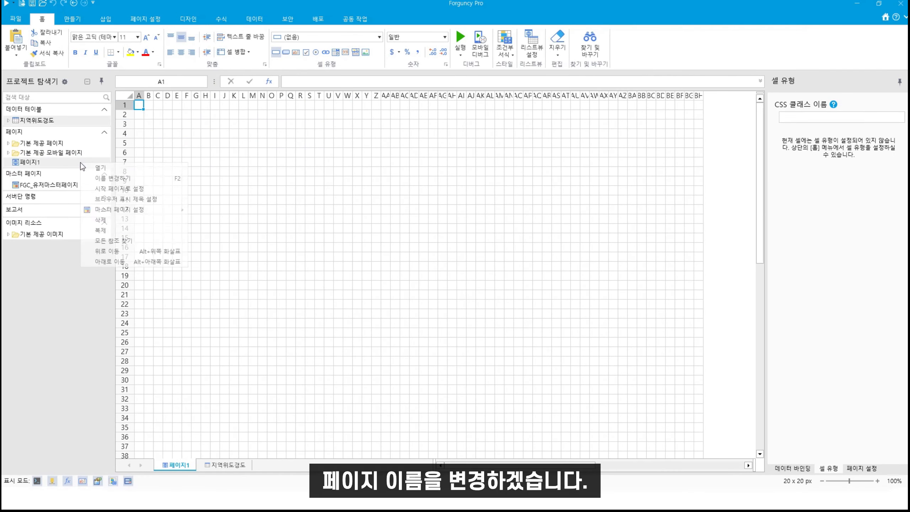
{"action": "left_click", "coordinate": [147, 180]}
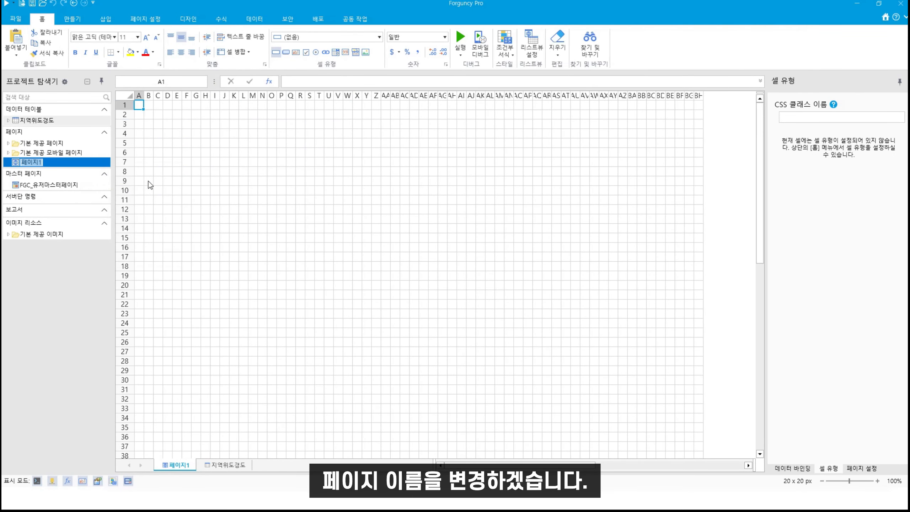
{"action": "type", "text": "날씨"}
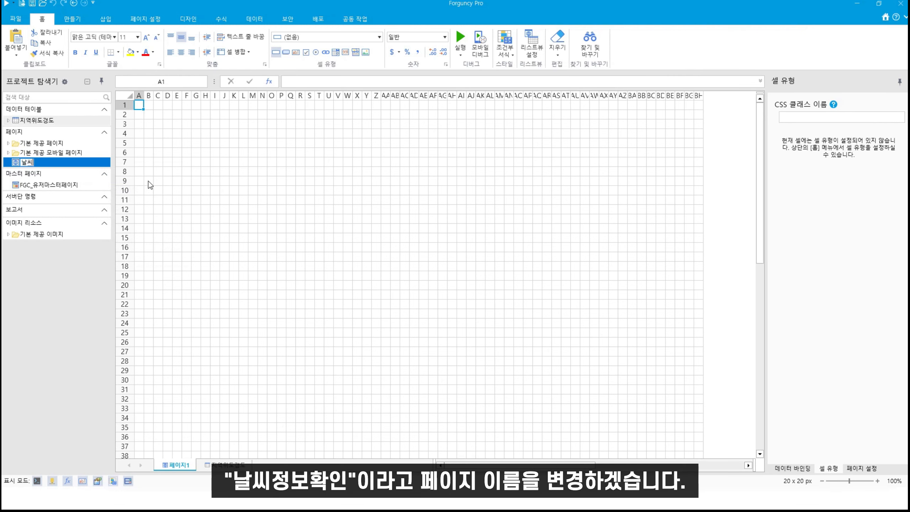
{"action": "type", "text": "정보확인"}
{"action": "left_click", "coordinate": [196, 209]}
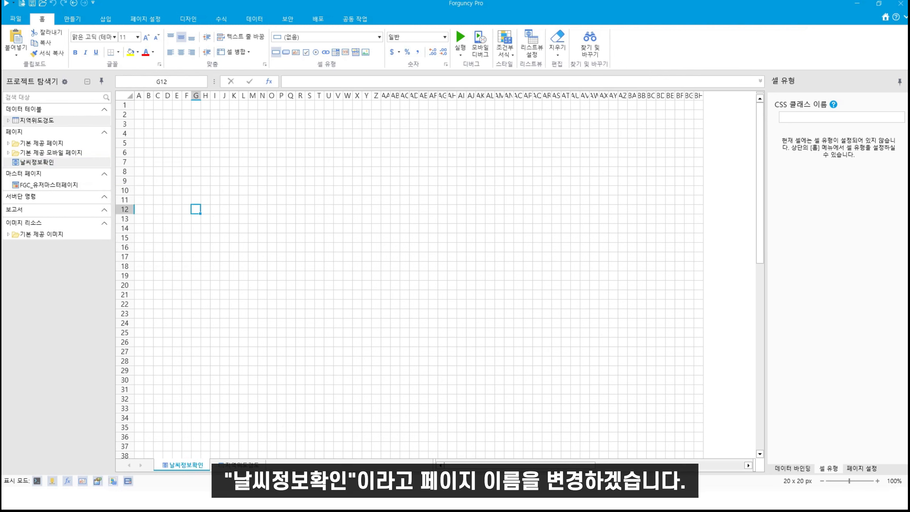
Enter the label 지역 in cell C2 of the 날씨정보확인 page and make it bold.
{"action": "left_click", "coordinate": [157, 117]}
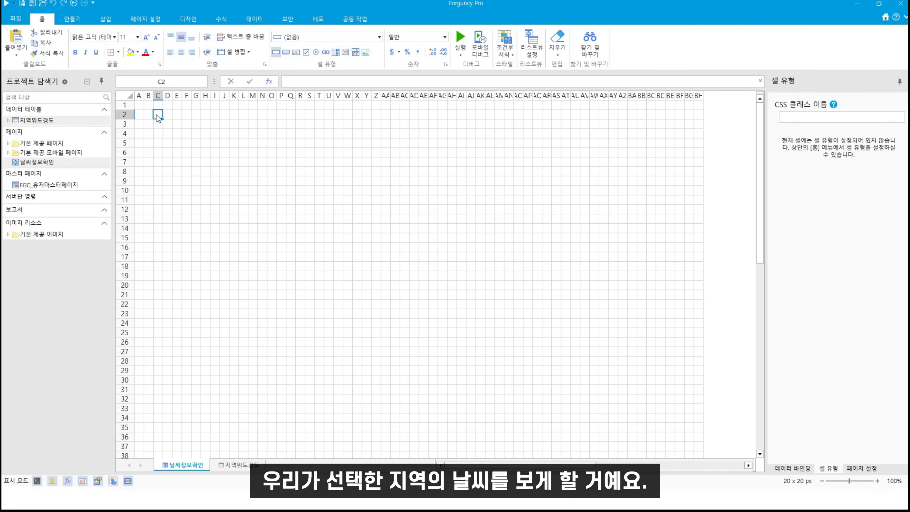
{"action": "type", "text": "지역"}
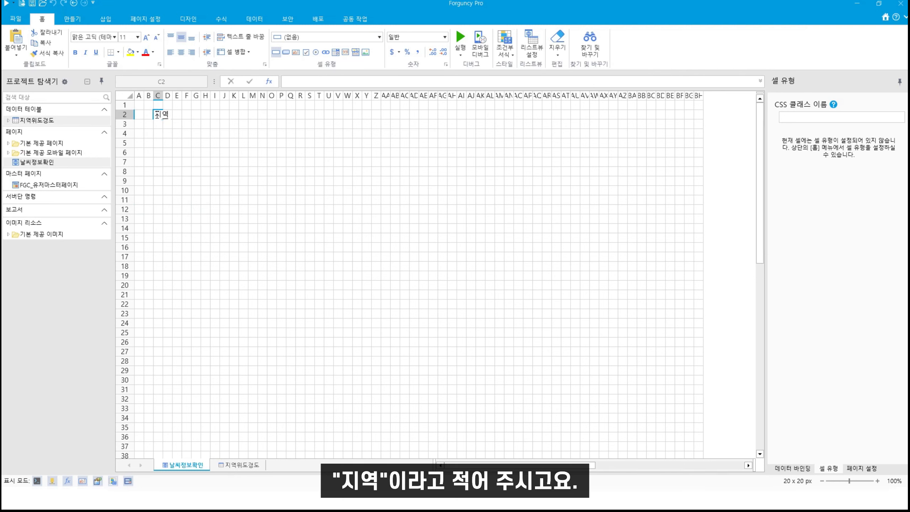
{"action": "left_click", "coordinate": [224, 181]}
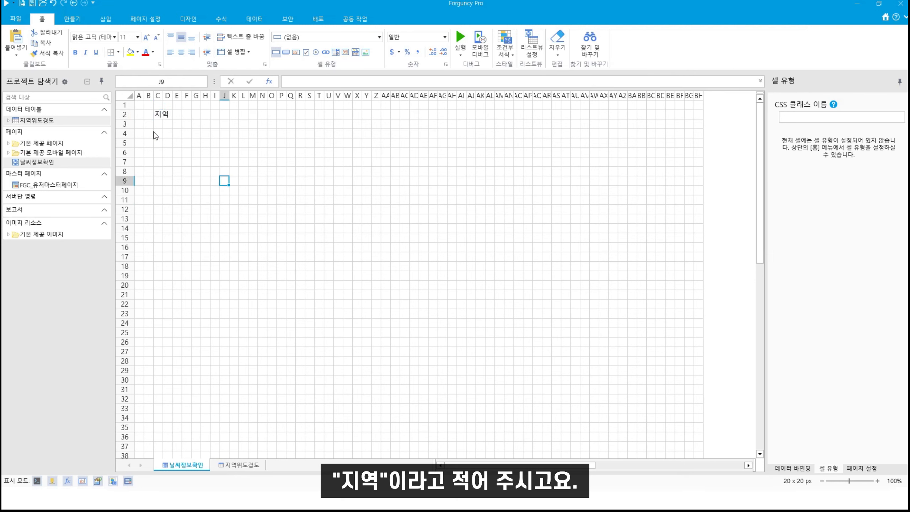
{"action": "left_click", "coordinate": [158, 114]}
{"action": "left_click", "coordinate": [76, 52]}
{"action": "left_click", "coordinate": [205, 133]}
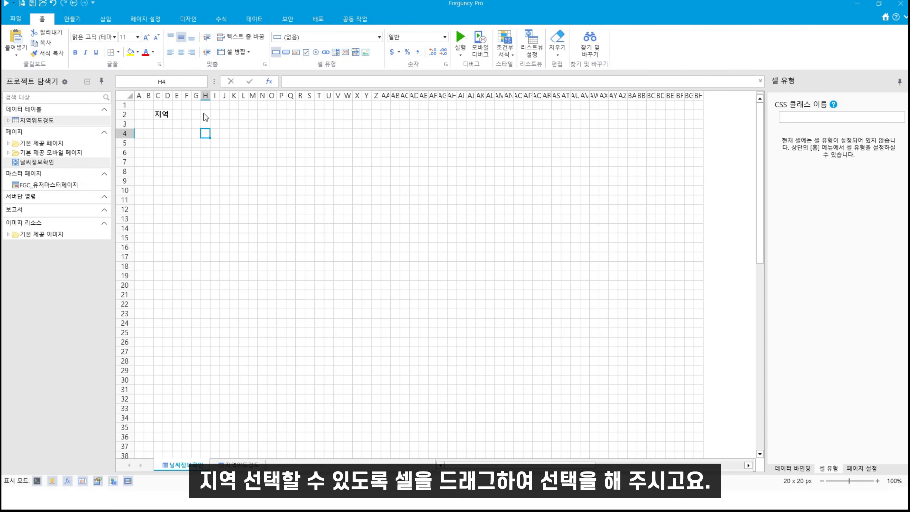
Turn cells G2:R2 beside the 지역 label into a 드롭다운/콤보 상자 cell.
{"action": "left_click_drag", "start_coordinate": [198, 115], "coordinate": [302, 113]}
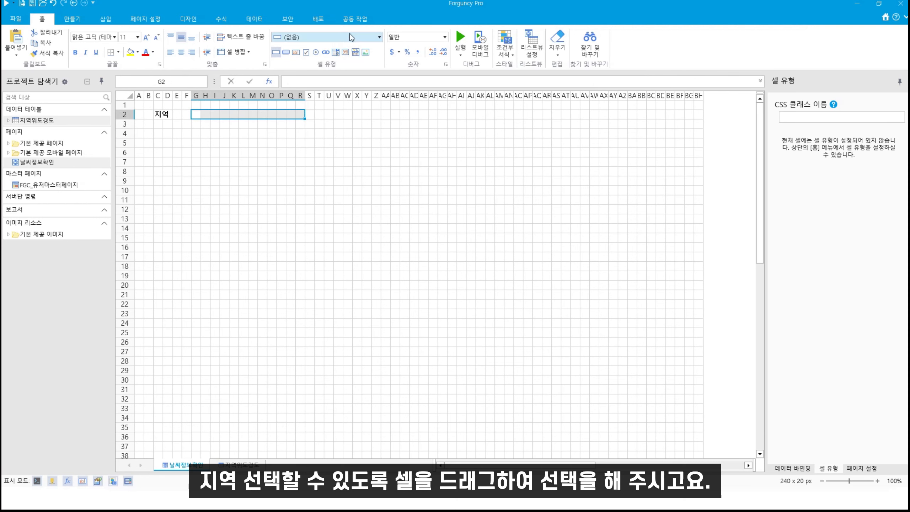
{"action": "left_click", "coordinate": [335, 39]}
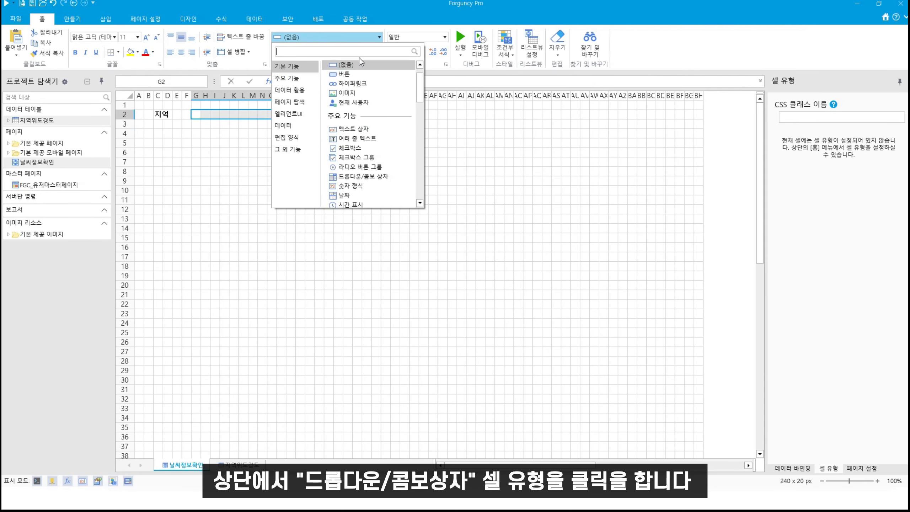
{"action": "left_click", "coordinate": [374, 177]}
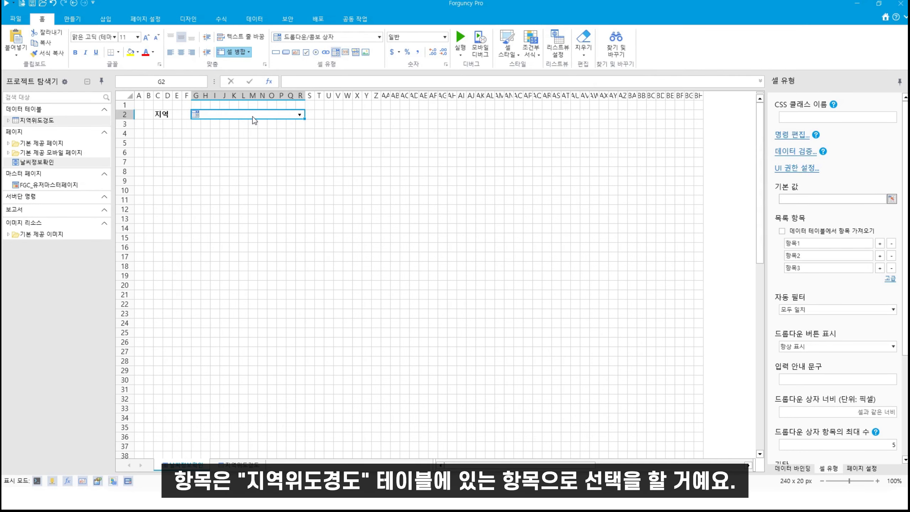
Load the combo box items from the 지역위도경도 data table, using 지역 as both the value column and the display column.
{"action": "left_click", "coordinate": [826, 237]}
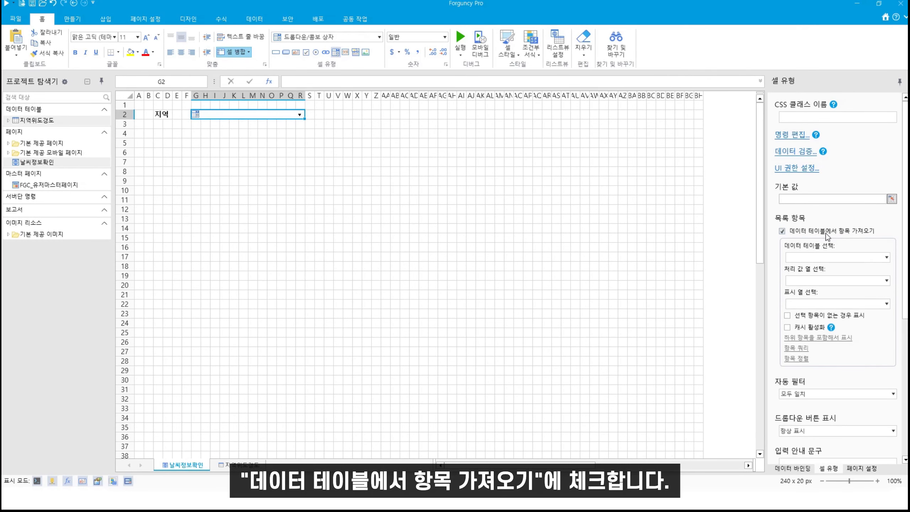
{"action": "left_click", "coordinate": [886, 258]}
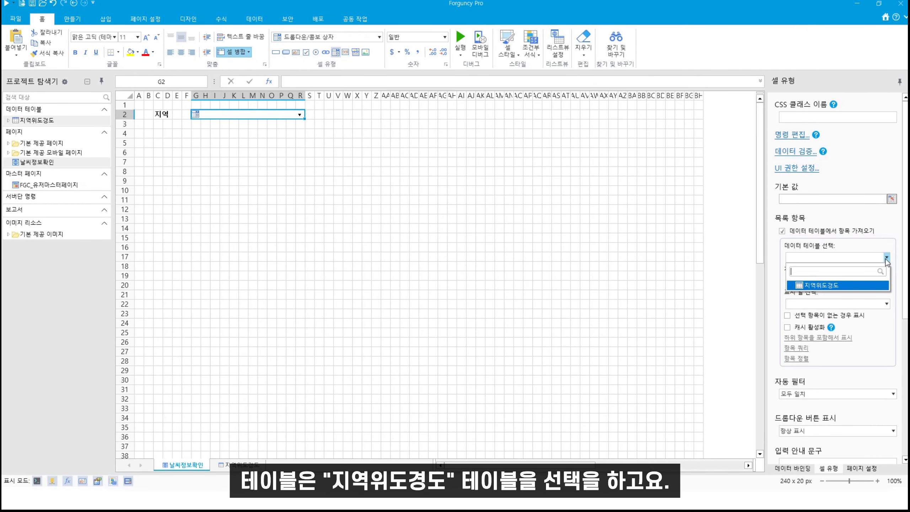
{"action": "left_click", "coordinate": [841, 286]}
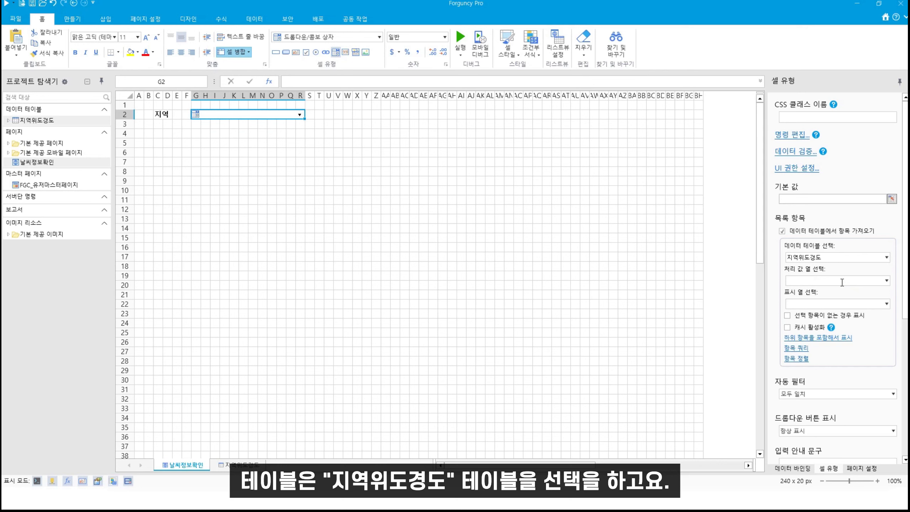
{"action": "left_click", "coordinate": [886, 281]}
{"action": "left_click", "coordinate": [828, 316]}
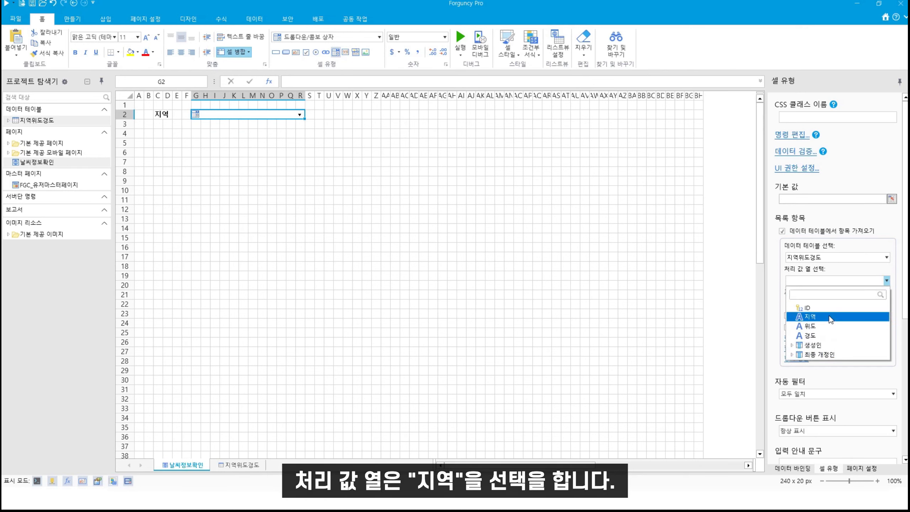
{"action": "left_click", "coordinate": [885, 305]}
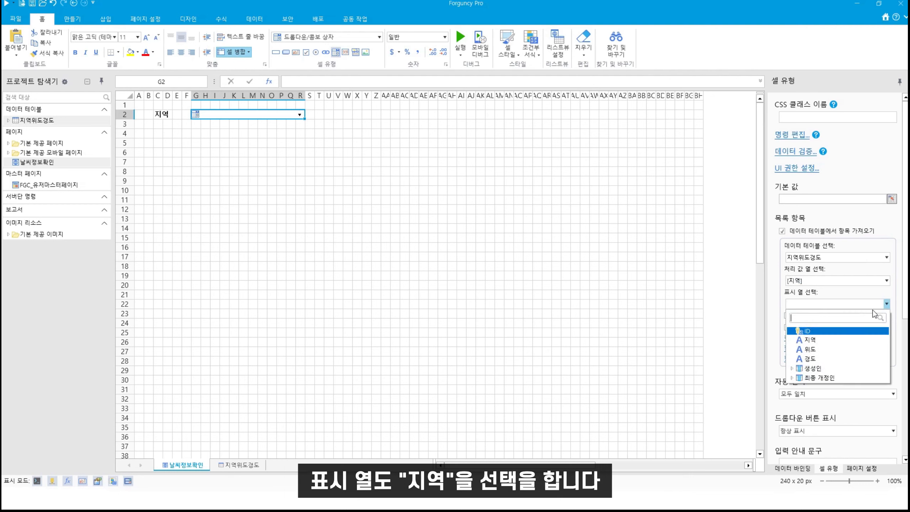
{"action": "left_click", "coordinate": [823, 339]}
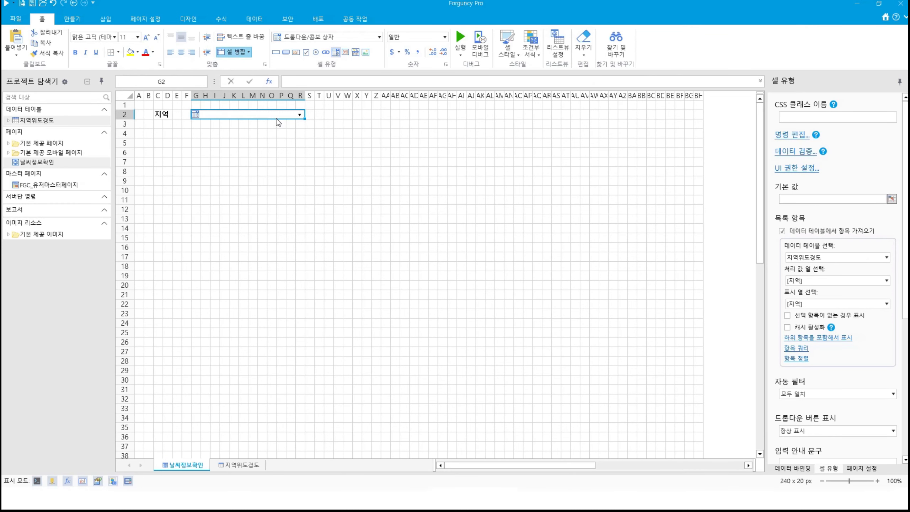
Set the combo box's default value to 서울특별시.
{"action": "left_click", "coordinate": [796, 198]}
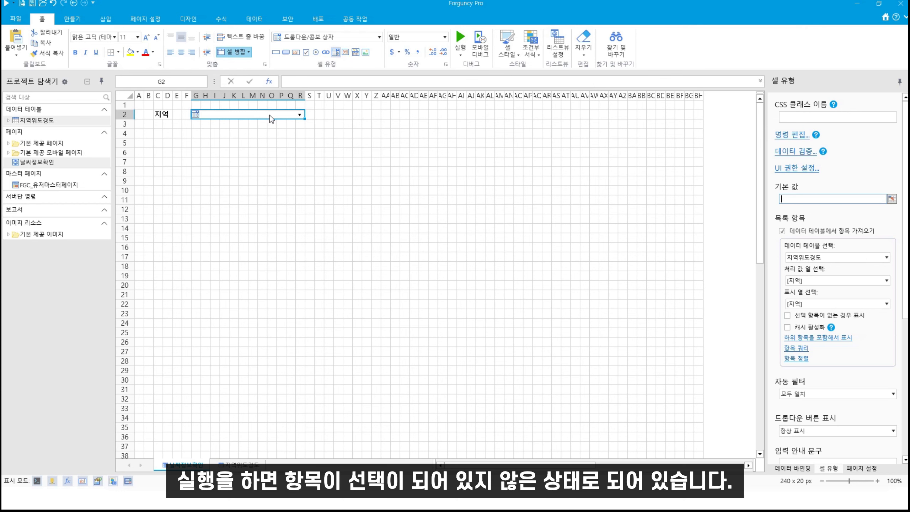
{"action": "type", "text": "시"}
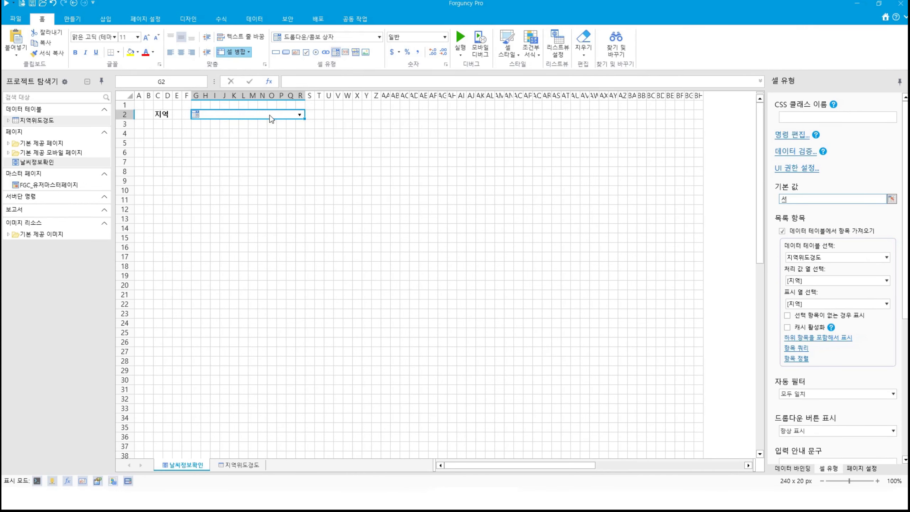
{"action": "type", "text": "울트"}
{"action": "type", "text": "별시"}
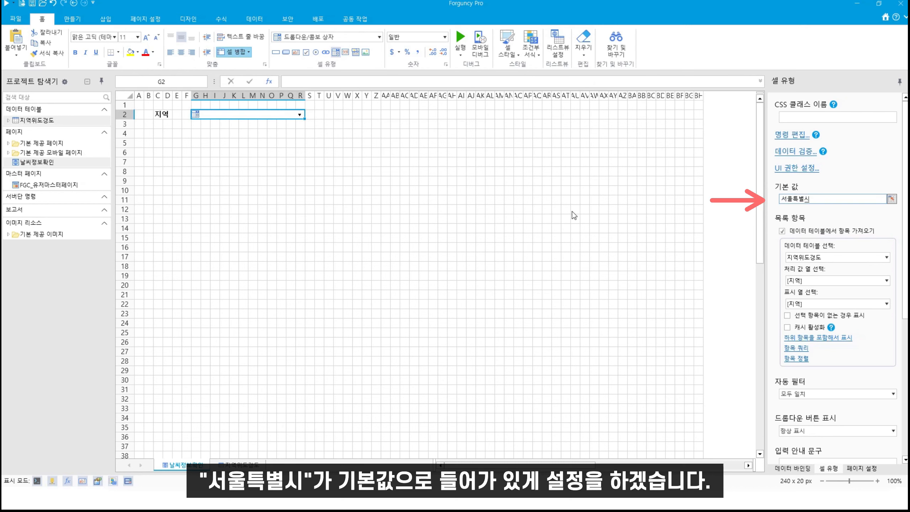
{"action": "left_click", "coordinate": [584, 228]}
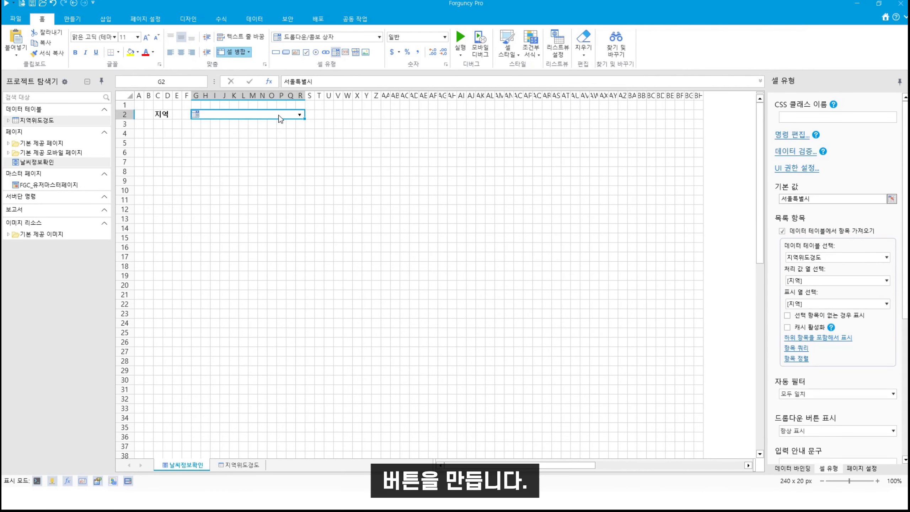
Turn cells U2:Y2 into a button and increase the height of row 2 to 35 px.
{"action": "left_click_drag", "start_coordinate": [327, 114], "coordinate": [371, 114]}
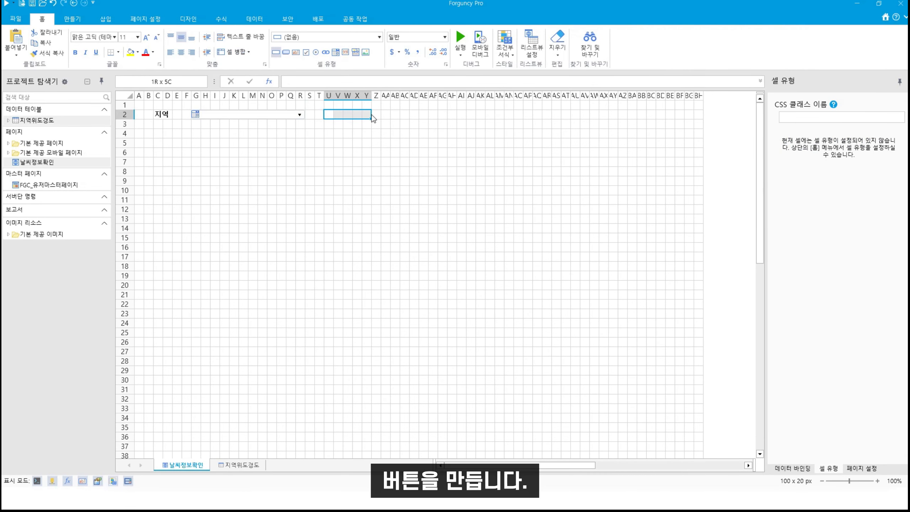
{"action": "left_click", "coordinate": [285, 52]}
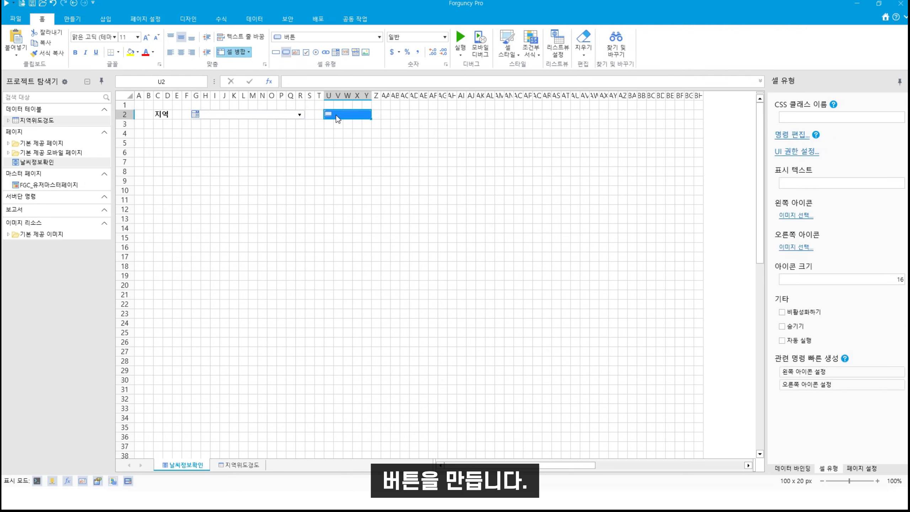
{"action": "left_click_drag", "start_coordinate": [122, 119], "coordinate": [122, 126]}
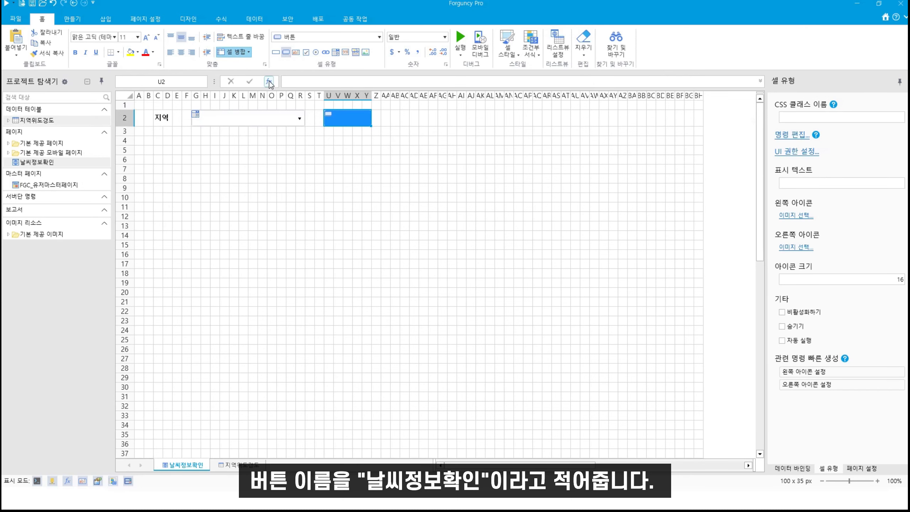
Label the new button in row 2 날씨정보확인.
{"action": "left_click", "coordinate": [361, 82]}
{"action": "type", "text": "날씨정보확인"}
{"action": "left_click", "coordinate": [337, 150]}
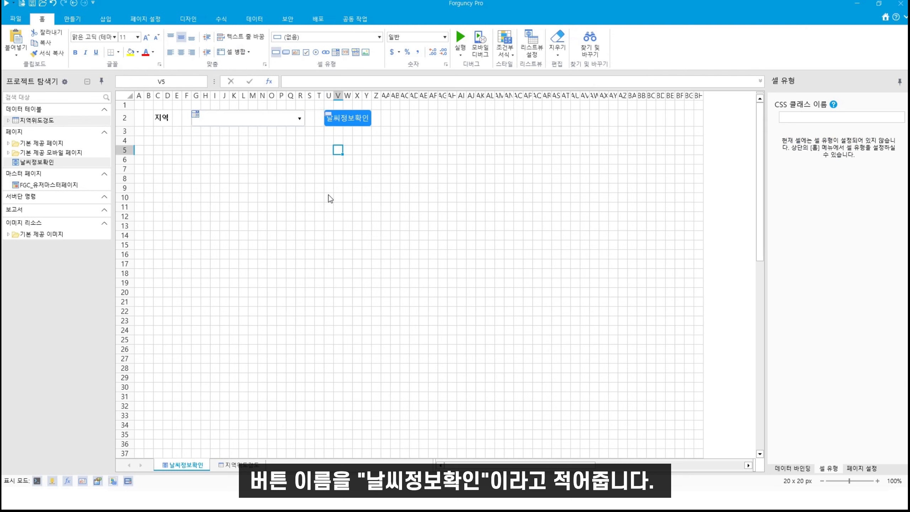
Open the command editor of the 날씨정보확인 button and choose the 파라미터 설정 command.
{"action": "left_click", "coordinate": [350, 118]}
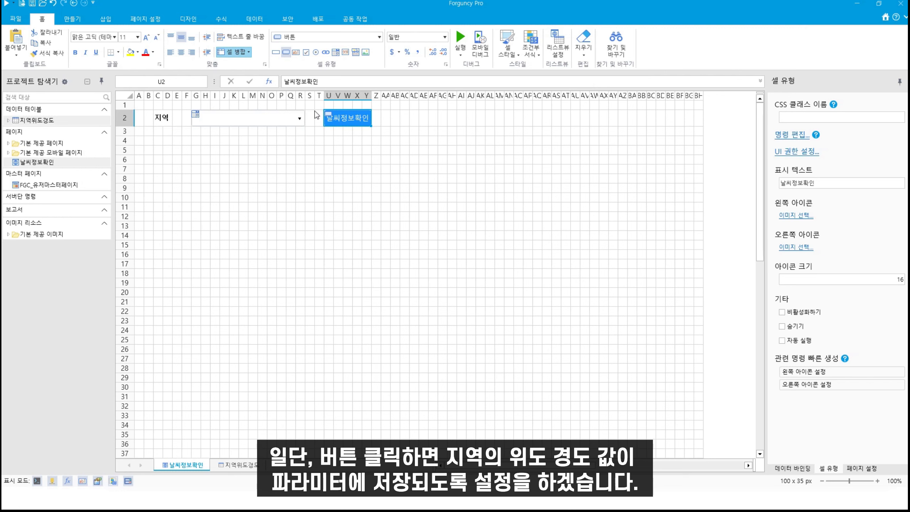
{"action": "right_click", "coordinate": [351, 122]}
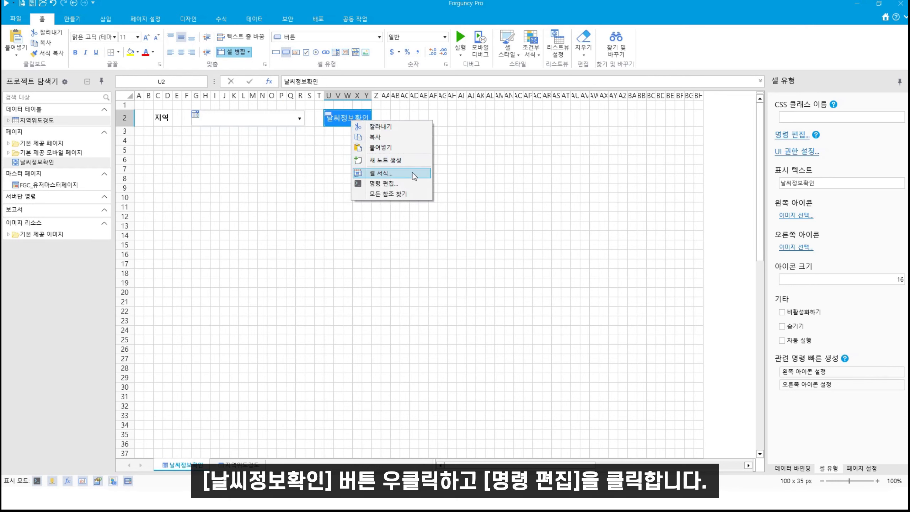
{"action": "left_click", "coordinate": [408, 183]}
{"action": "left_click_drag", "start_coordinate": [417, 111], "coordinate": [417, 151]}
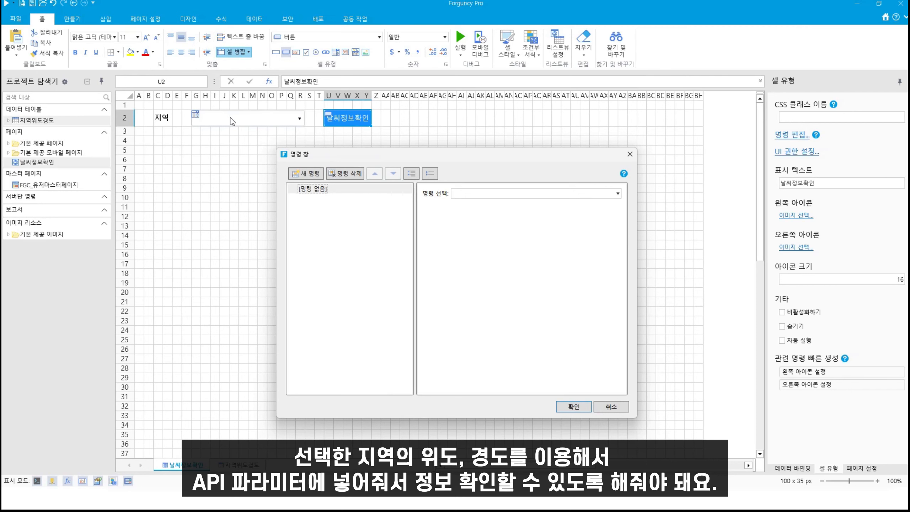
{"action": "left_click", "coordinate": [574, 194]}
{"action": "type", "text": "파"}
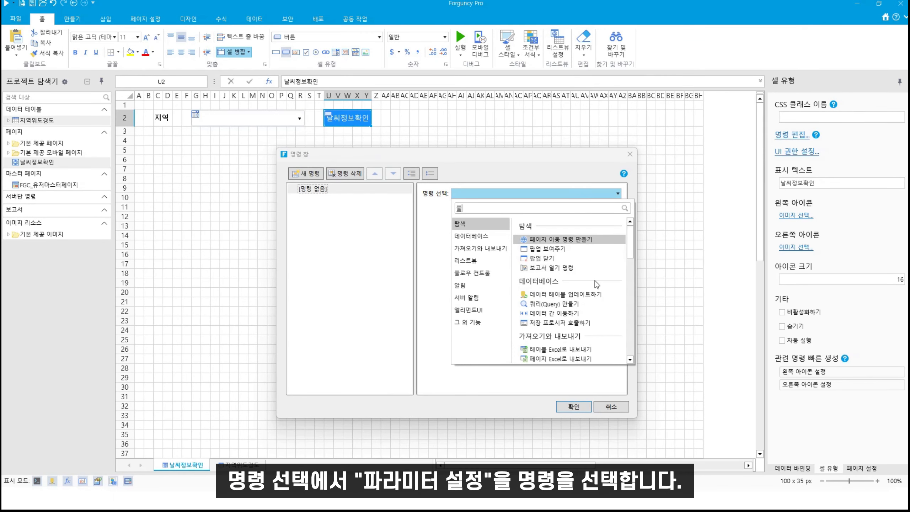
{"action": "type", "text": "람"}
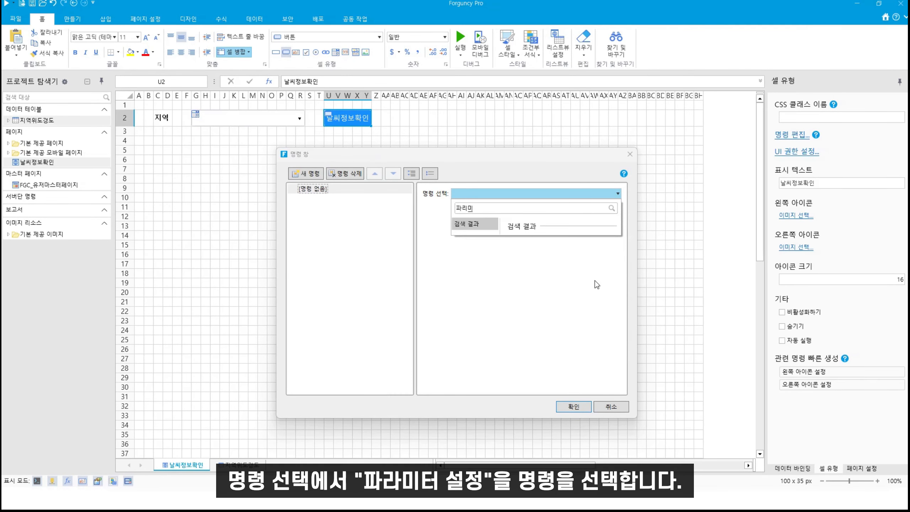
{"action": "type", "text": "ㅣ"}
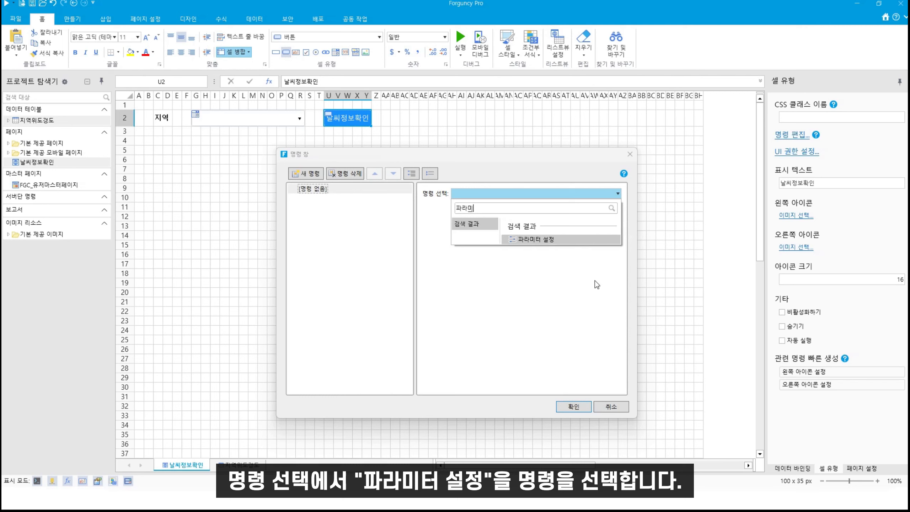
{"action": "left_click", "coordinate": [576, 243]}
Name the parameter 위도경도 and take its value by database reference from the 지역위도경도 table.
{"action": "left_click", "coordinate": [527, 218]}
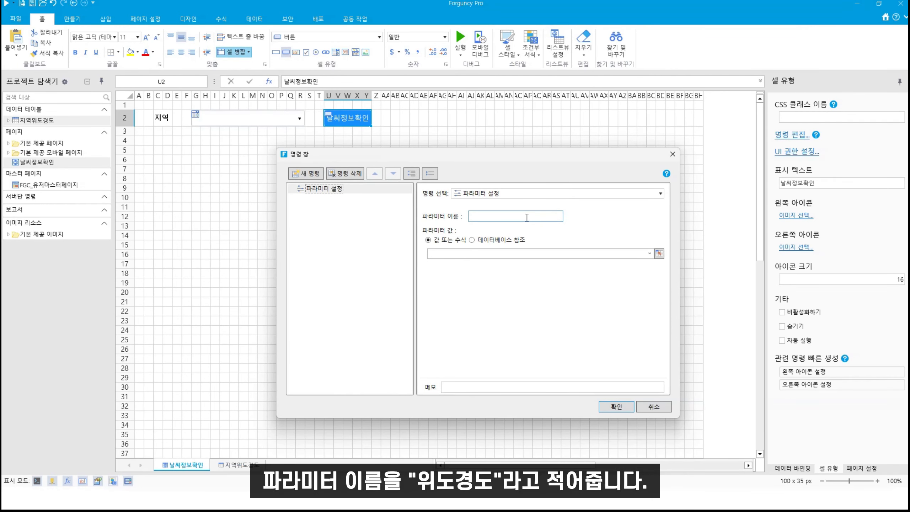
{"action": "type", "text": "위도경도"}
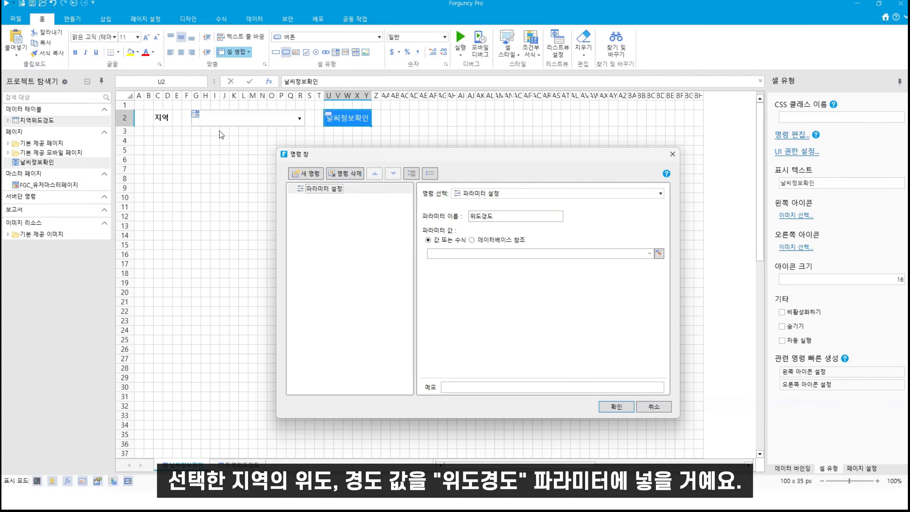
{"action": "left_click", "coordinate": [510, 239]}
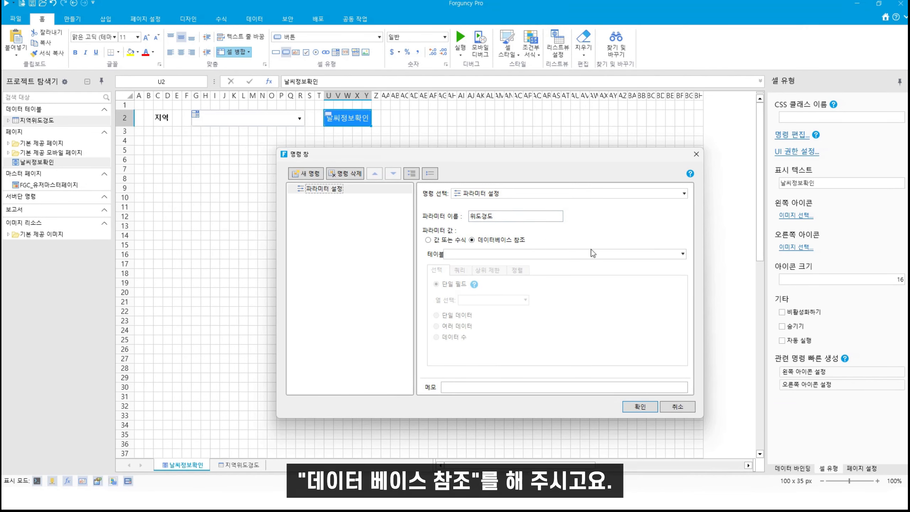
{"action": "left_click", "coordinate": [671, 254]}
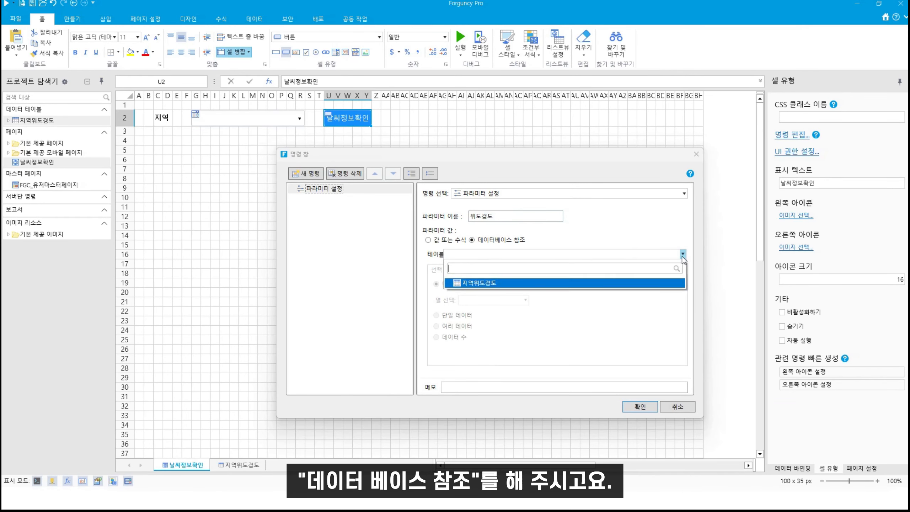
{"action": "left_click", "coordinate": [475, 284]}
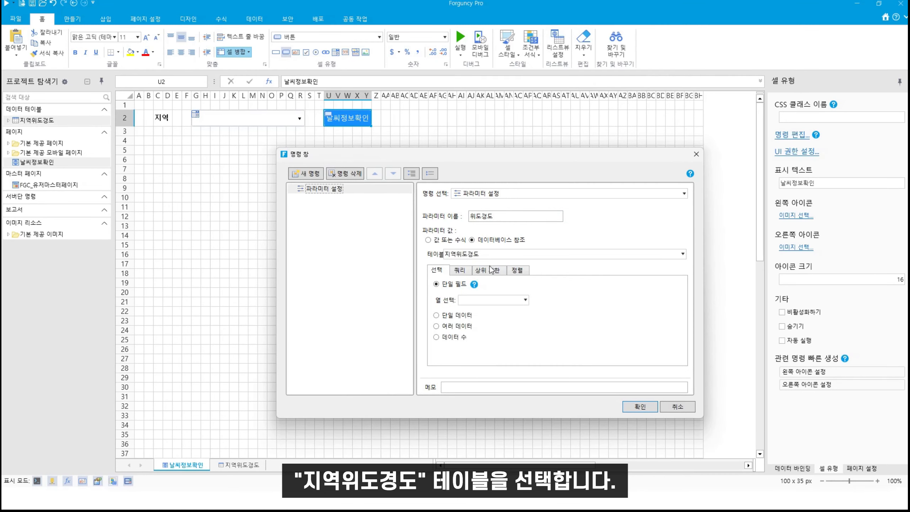
Set the parameter to return 단일 데이터 with two fields, 위도 and 경도.
{"action": "left_click", "coordinate": [454, 314]}
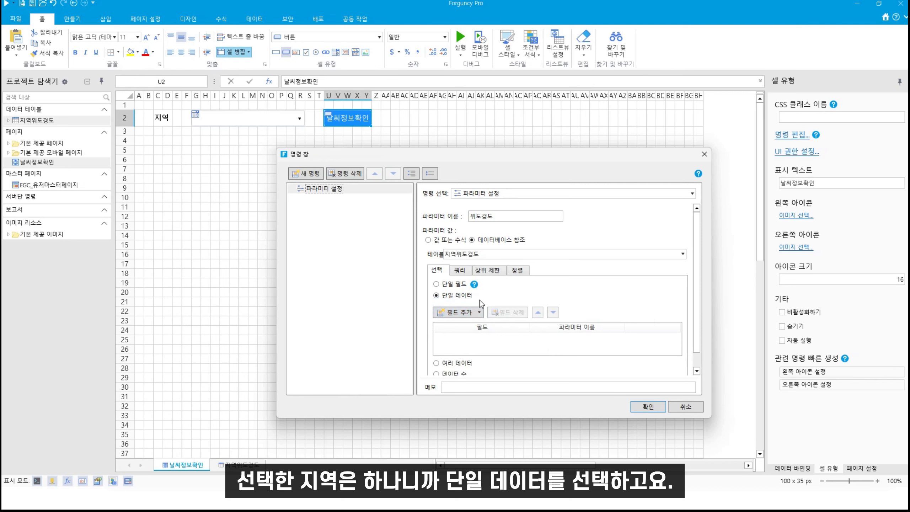
{"action": "left_click", "coordinate": [464, 312]}
{"action": "left_click", "coordinate": [464, 312]}
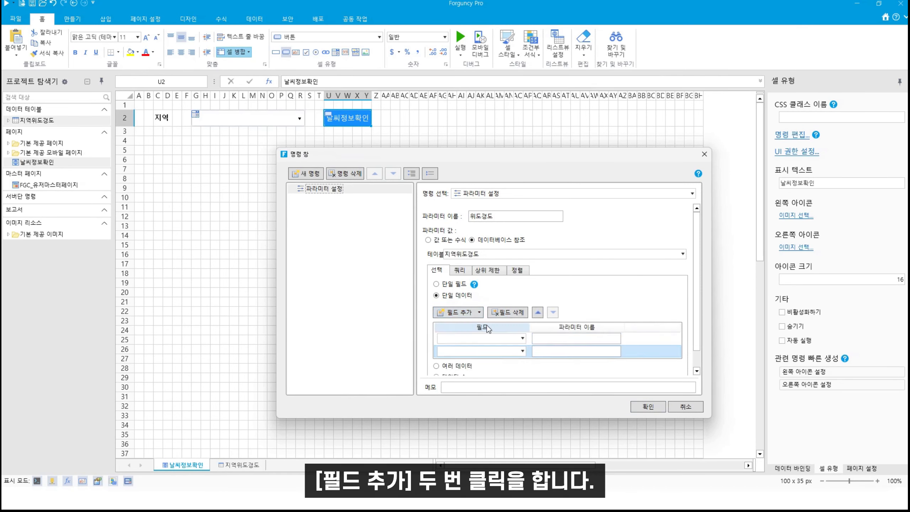
{"action": "left_click", "coordinate": [524, 339]}
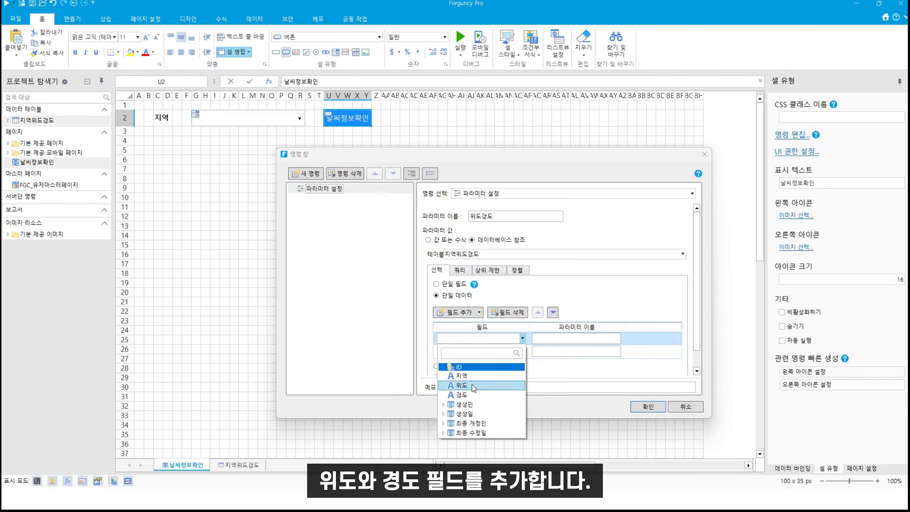
{"action": "left_click", "coordinate": [475, 387]}
{"action": "left_click", "coordinate": [523, 351]}
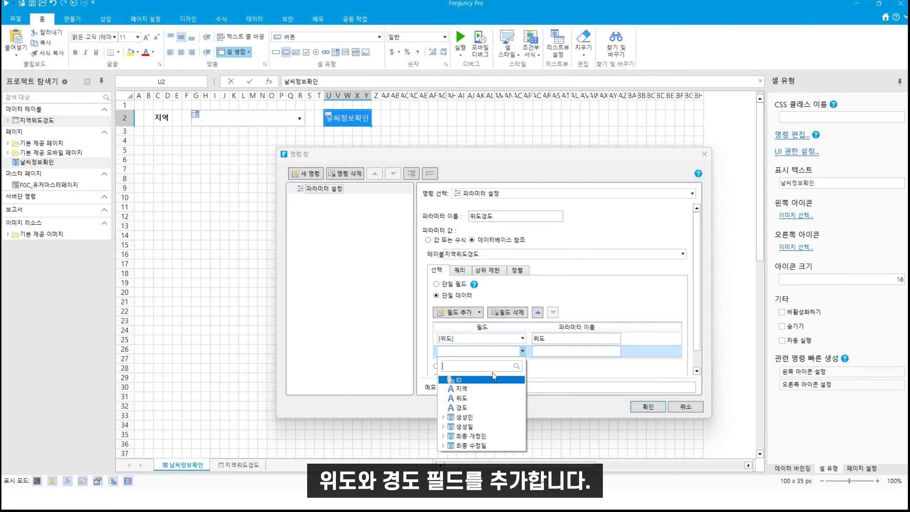
{"action": "left_click", "coordinate": [468, 405]}
{"action": "left_click", "coordinate": [593, 299]}
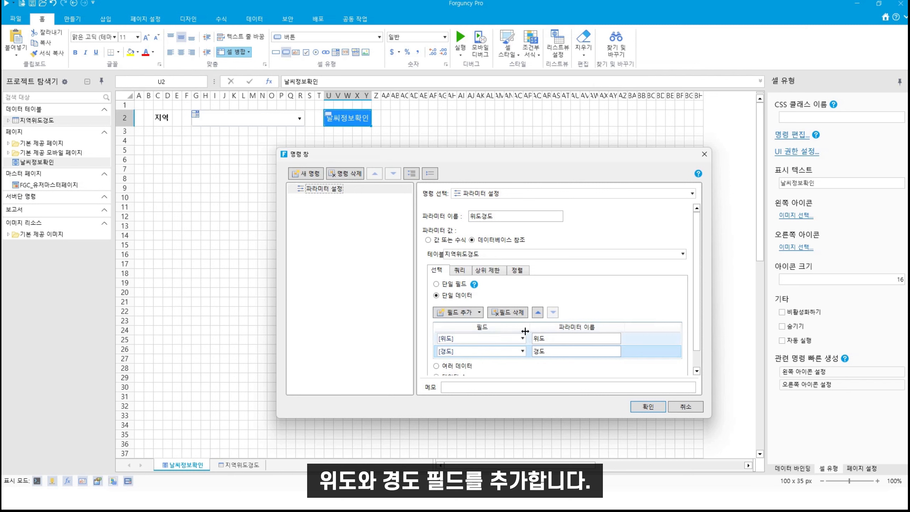
Add a query condition where 지역 equals the region combo box cell's value, and confirm the 파라미터 설정 command.
{"action": "left_click", "coordinate": [459, 272]}
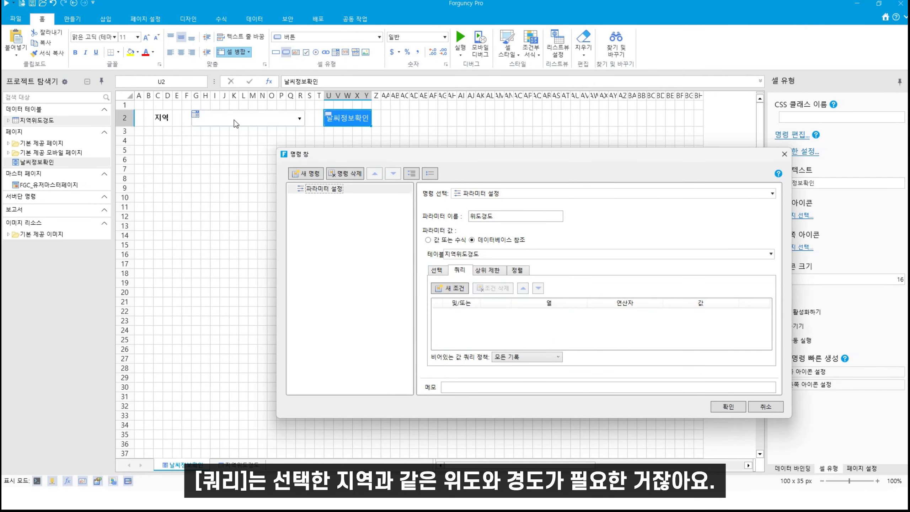
{"action": "left_click", "coordinate": [447, 289]}
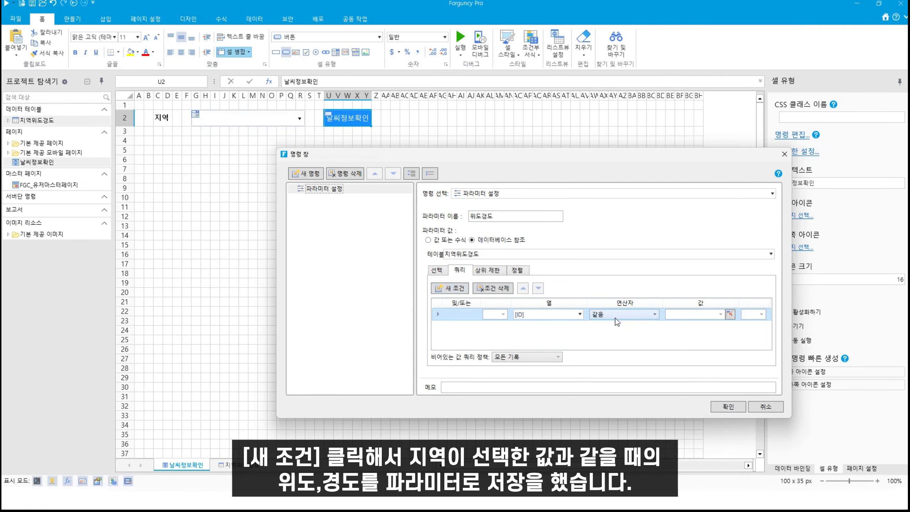
{"action": "left_click", "coordinate": [579, 314]}
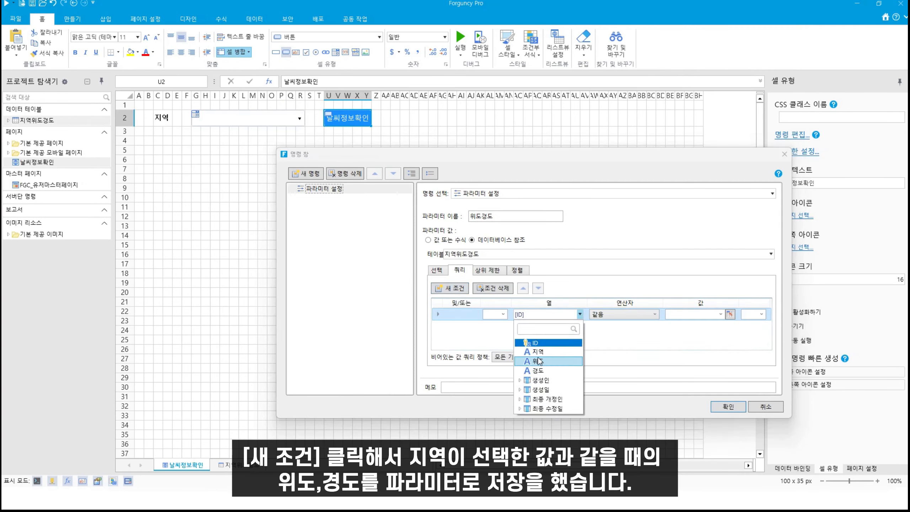
{"action": "left_click", "coordinate": [568, 353]}
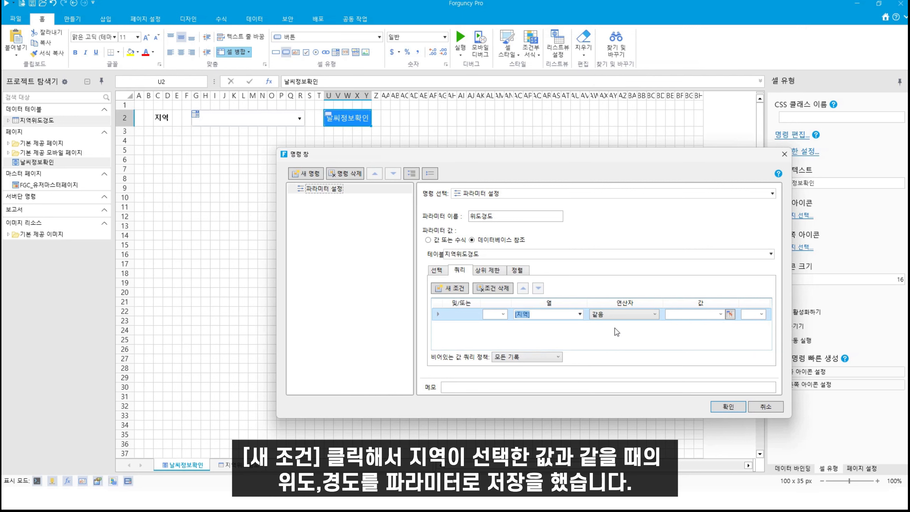
{"action": "left_click", "coordinate": [729, 314]}
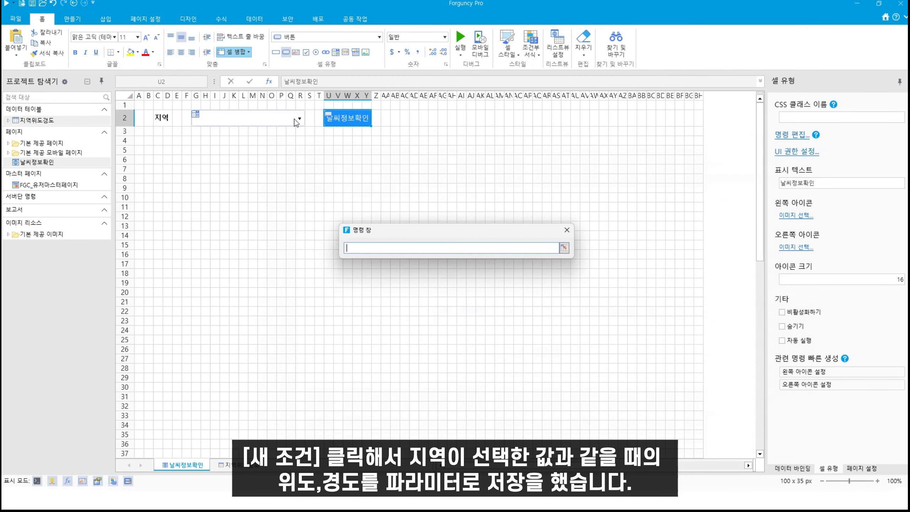
{"action": "left_click", "coordinate": [277, 123]}
{"action": "key", "text": "Return"}
{"action": "left_click", "coordinate": [440, 271]}
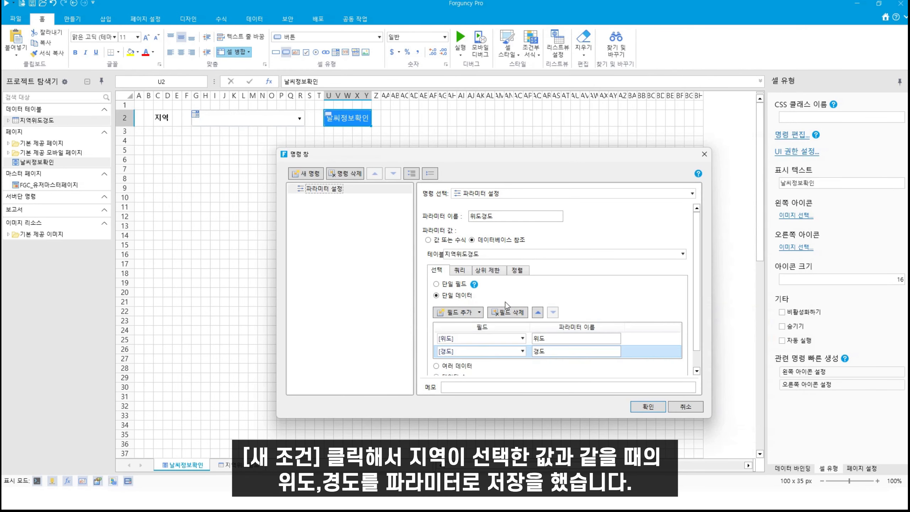
{"action": "left_click", "coordinate": [649, 407]}
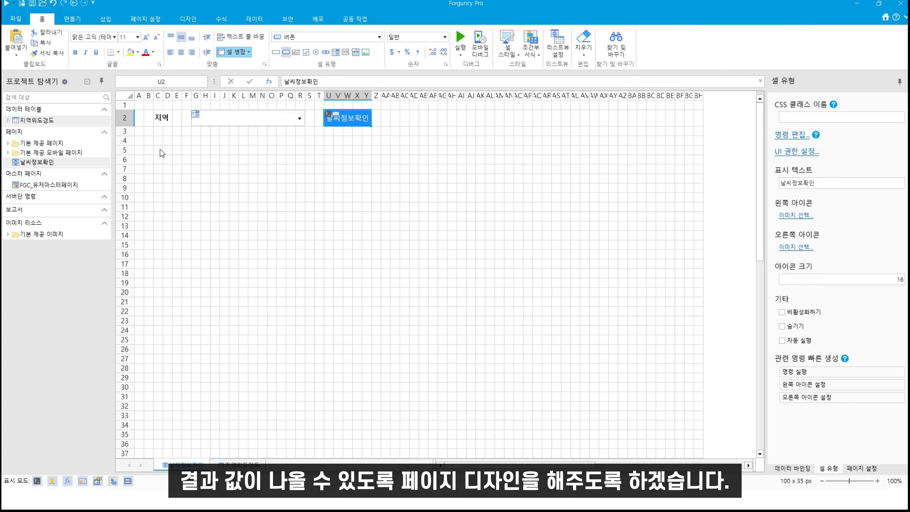
Merge C5:Y5 into one cell and enter the heading 현재날씨 in it, bold and horizontally centered.
{"action": "left_click_drag", "start_coordinate": [160, 150], "coordinate": [371, 154]}
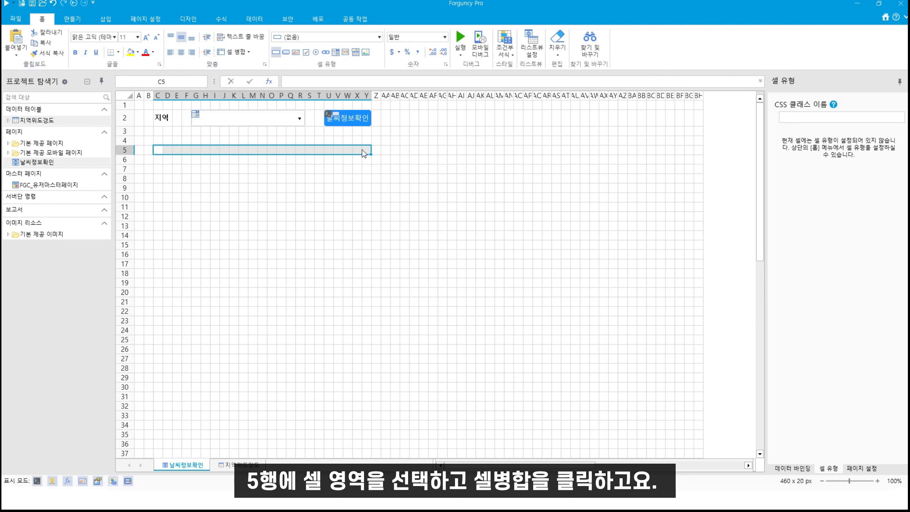
{"action": "left_click", "coordinate": [231, 52]}
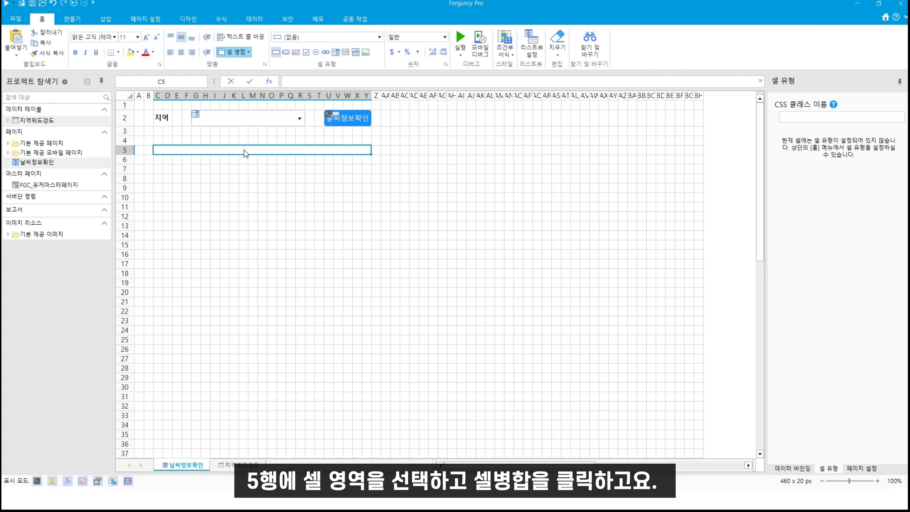
{"action": "double_click", "coordinate": [244, 150]}
{"action": "type", "text": "현재"}
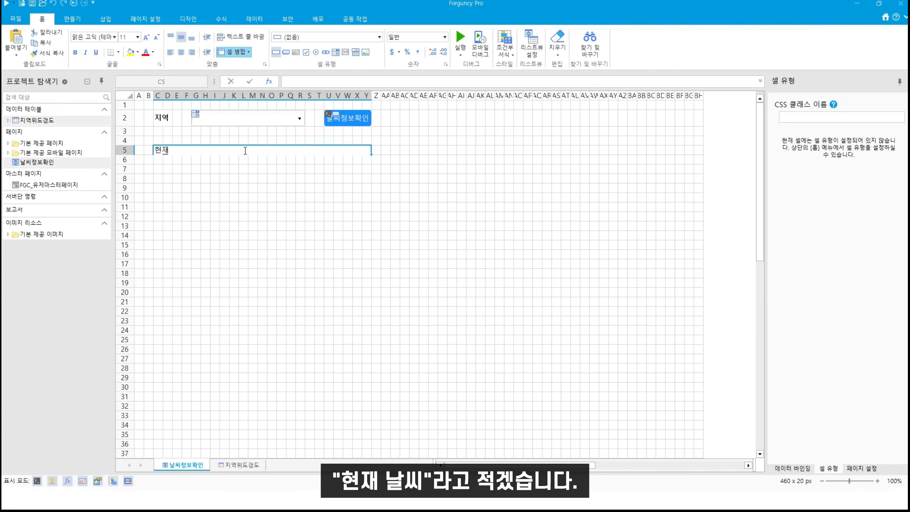
{"action": "type", "text": "날씨"}
{"action": "left_click", "coordinate": [273, 148]}
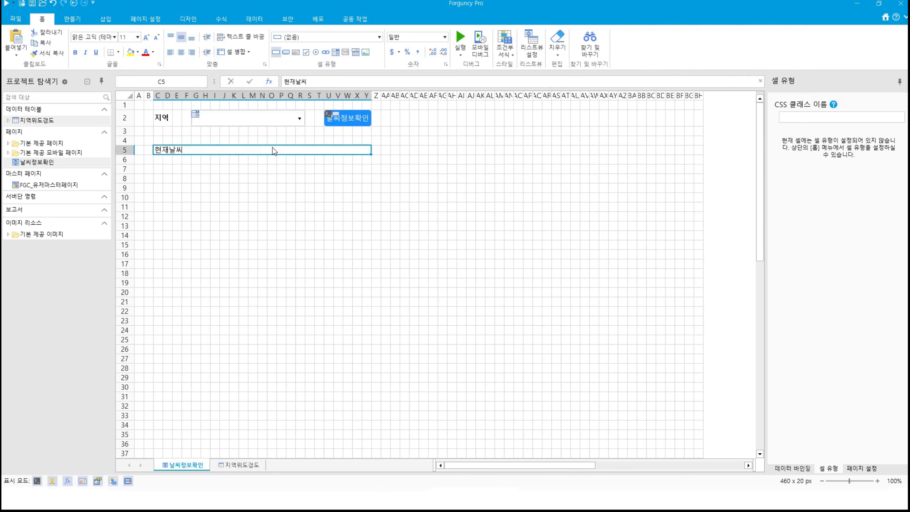
{"action": "left_click", "coordinate": [75, 52]}
{"action": "left_click", "coordinate": [181, 52]}
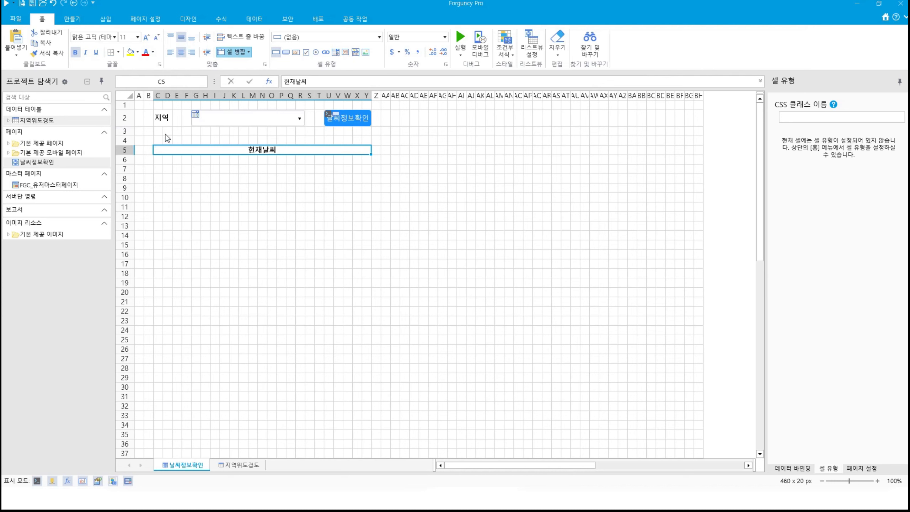
Turn C6:Y22 below the heading into an image cell, and merge C23:Y24 beneath it.
{"action": "left_click_drag", "start_coordinate": [161, 160], "coordinate": [367, 307]}
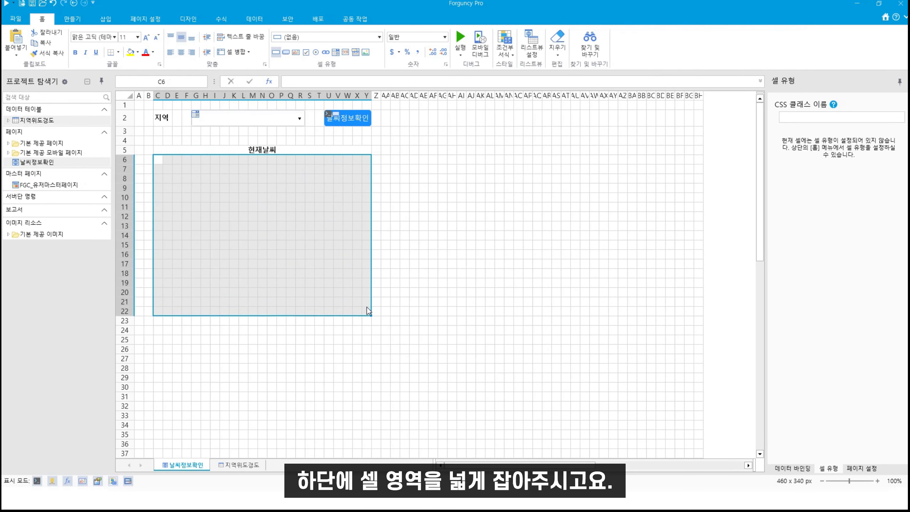
{"action": "left_click", "coordinate": [365, 53]}
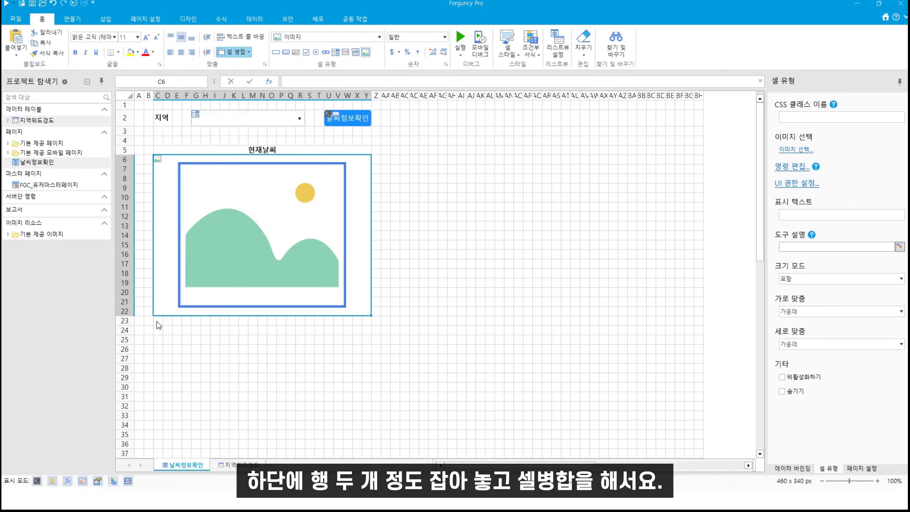
{"action": "left_click_drag", "start_coordinate": [158, 320], "coordinate": [364, 331]}
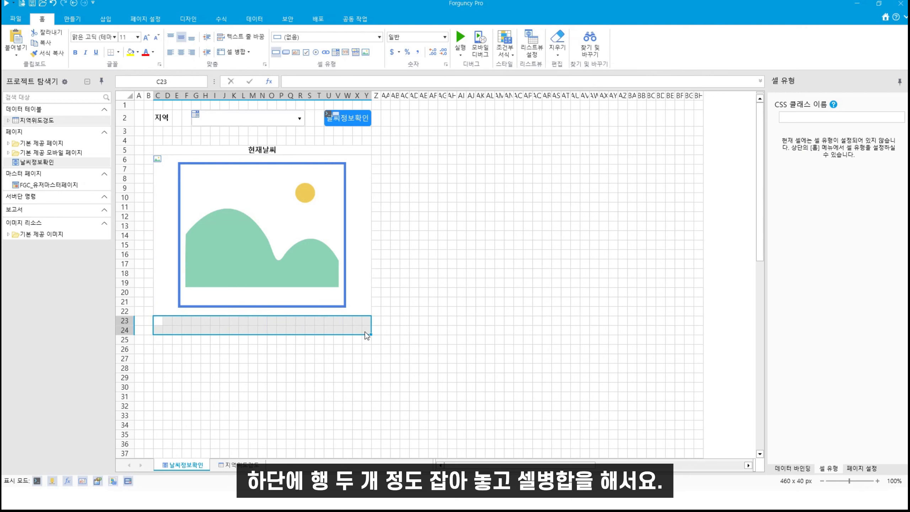
{"action": "left_click", "coordinate": [232, 53]}
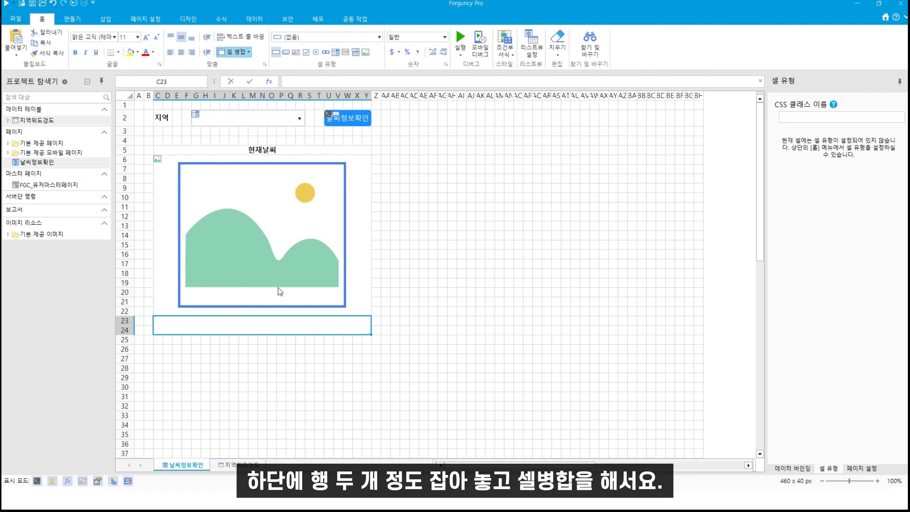
Make the text of the merged cell C23:Y24 bold and adjust its font size.
{"action": "left_click", "coordinate": [75, 53]}
{"action": "left_click", "coordinate": [146, 38]}
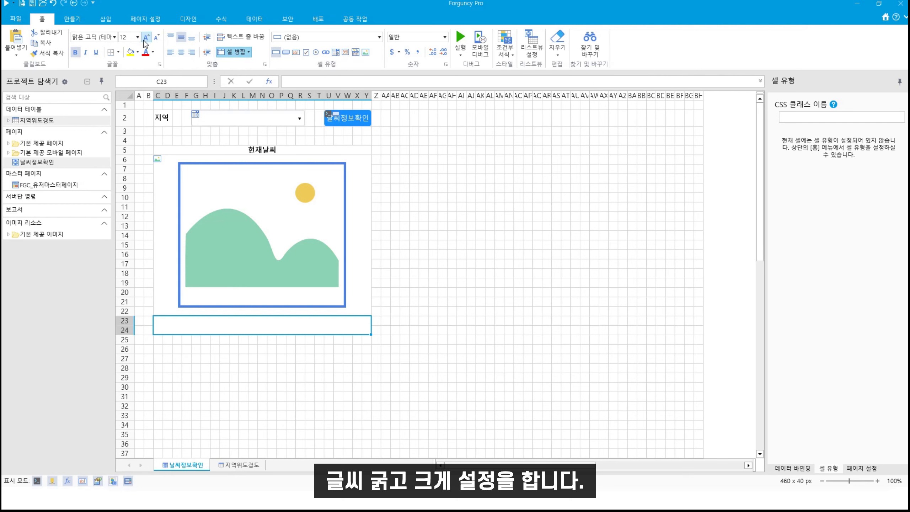
{"action": "left_click", "coordinate": [146, 38]}
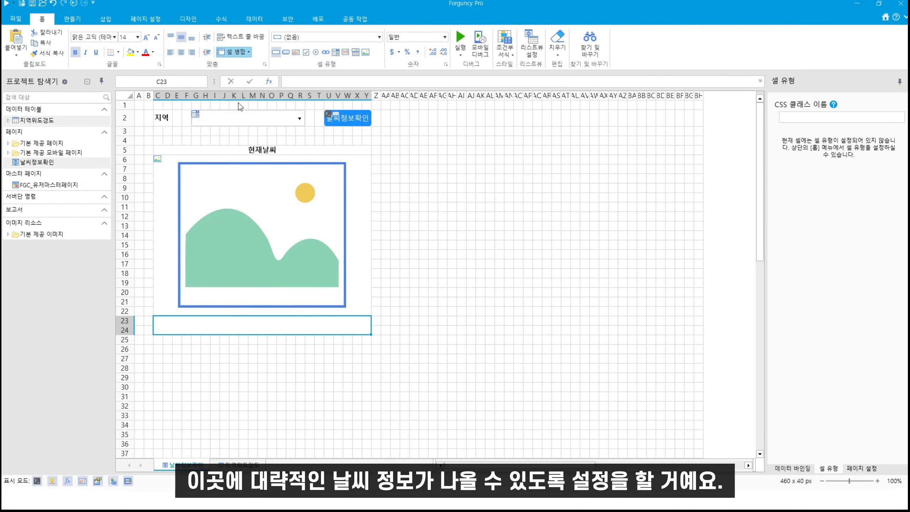
{"action": "left_click", "coordinate": [146, 37]}
{"action": "left_click", "coordinate": [156, 37]}
{"action": "left_click", "coordinate": [156, 37]}
{"action": "left_click", "coordinate": [156, 37]}
Enter the label 기온 in cell I25 and merge M25:Q25 as its value cell.
{"action": "left_click", "coordinate": [224, 358]}
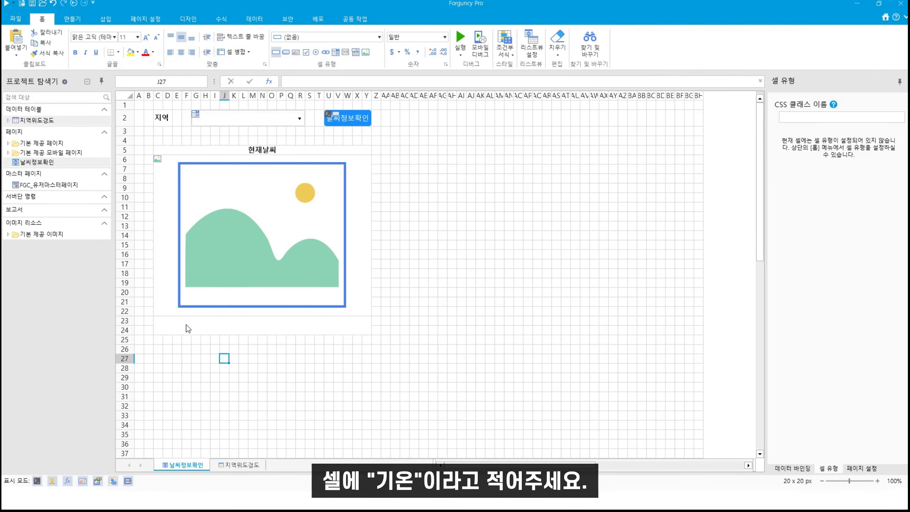
{"action": "left_click", "coordinate": [216, 341]}
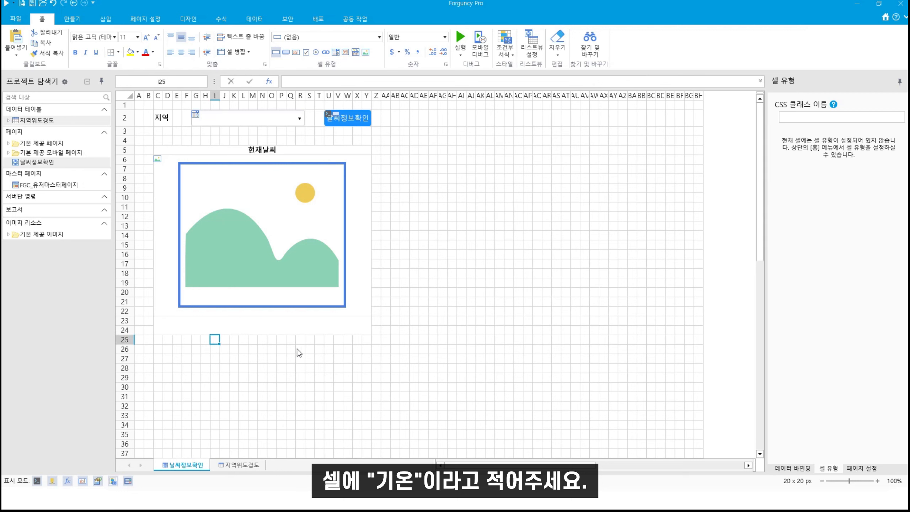
{"action": "type", "text": "기온"}
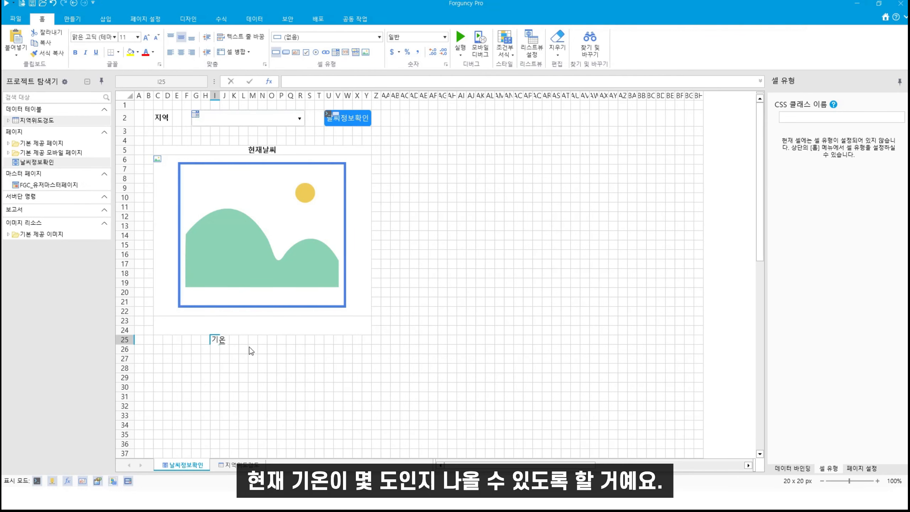
{"action": "left_click_drag", "start_coordinate": [250, 340], "coordinate": [290, 340]}
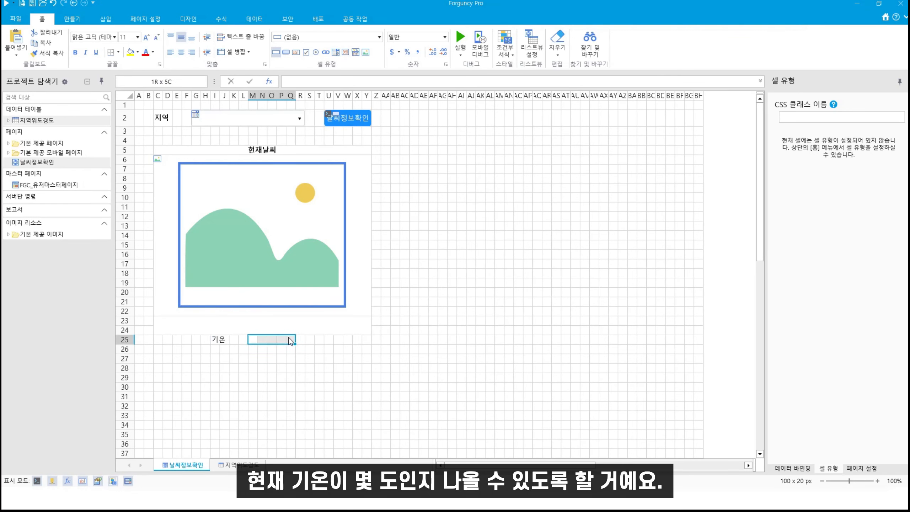
{"action": "left_click", "coordinate": [231, 52]}
Enter the labels 최저기온 in I26 and 최고기온 in I27, and merge columns M to Q beside each as value cells.
{"action": "left_click", "coordinate": [216, 350]}
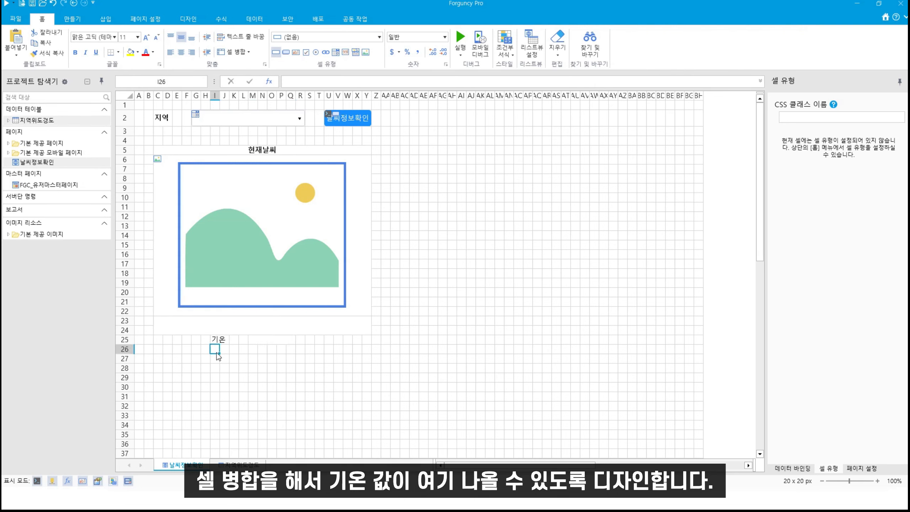
{"action": "type", "text": "최저기온"}
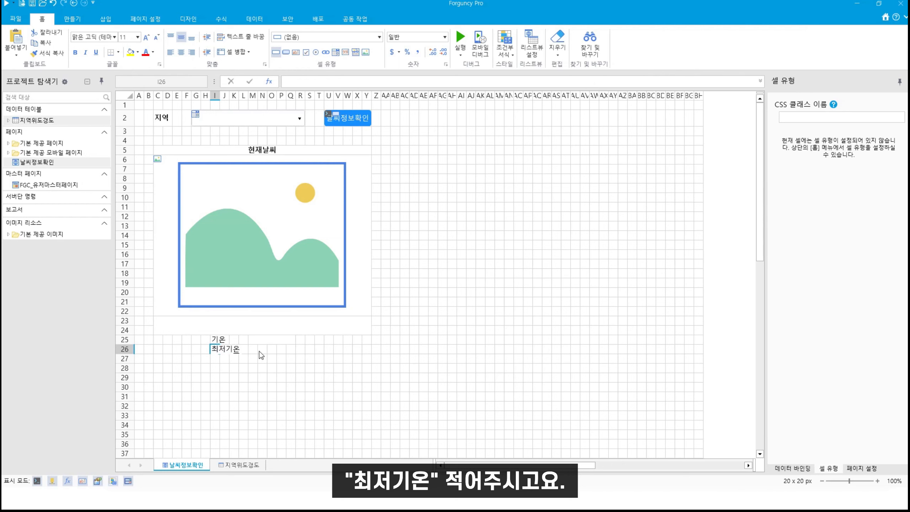
{"action": "left_click_drag", "start_coordinate": [253, 349], "coordinate": [292, 349]}
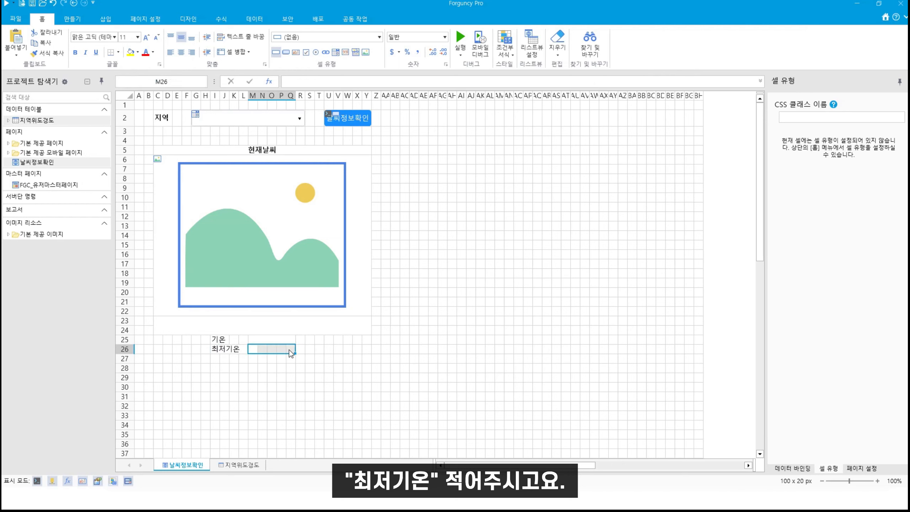
{"action": "left_click", "coordinate": [215, 358]}
{"action": "type", "text": "최고기온"}
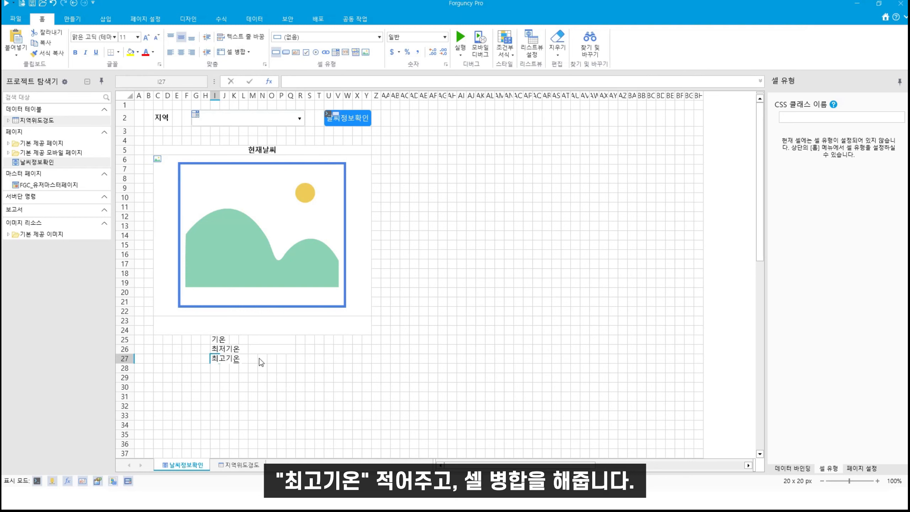
{"action": "left_click_drag", "start_coordinate": [259, 359], "coordinate": [291, 356]}
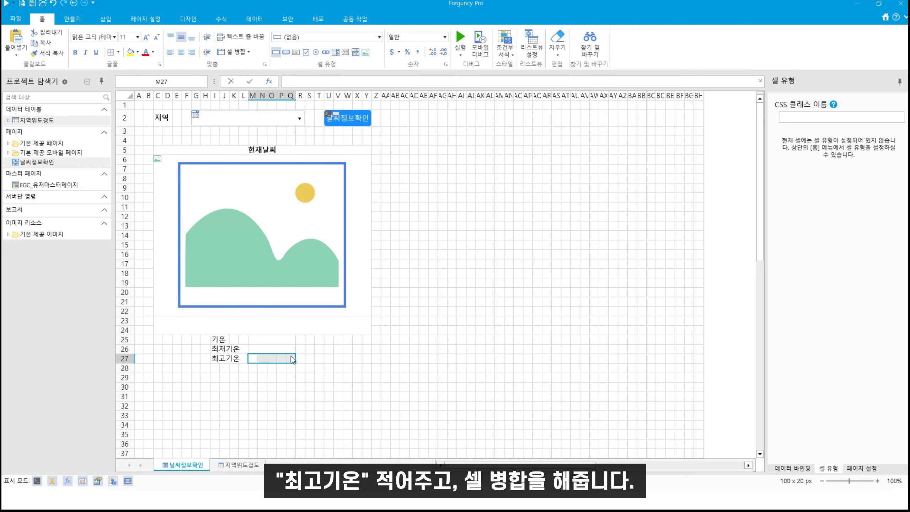
{"action": "left_click", "coordinate": [243, 60]}
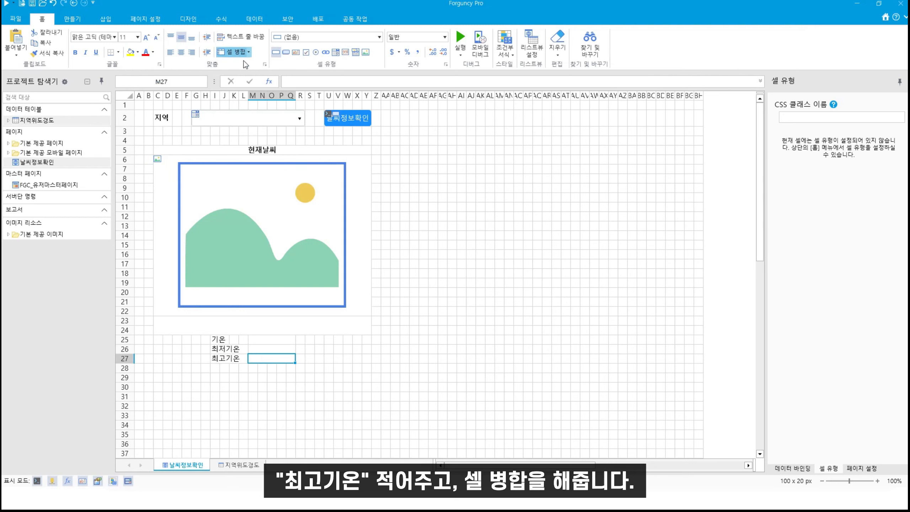
Enter the label 습도 in cell I28 and merge M28:Q28 as its value cell.
{"action": "left_click", "coordinate": [218, 369]}
{"action": "type", "text": "습도"}
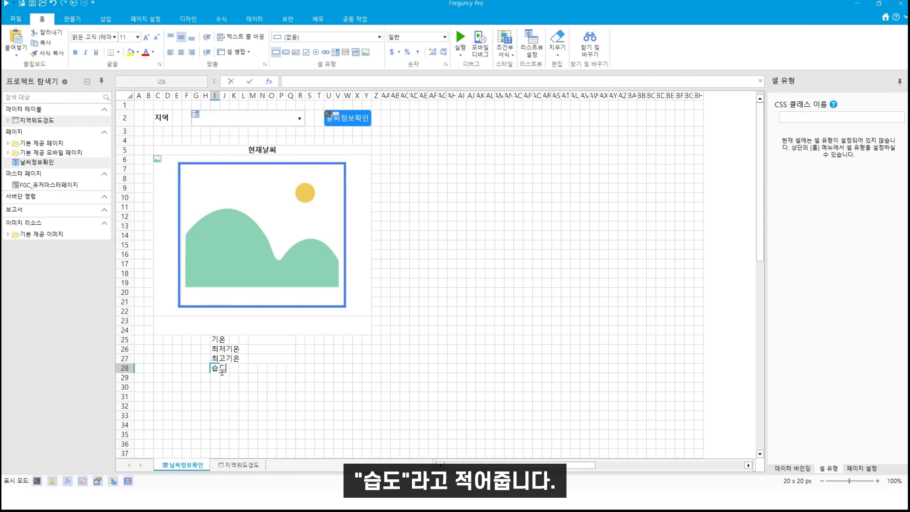
{"action": "left_click", "coordinate": [281, 387]}
{"action": "left_click_drag", "start_coordinate": [255, 368], "coordinate": [292, 368]}
{"action": "left_click", "coordinate": [232, 55]}
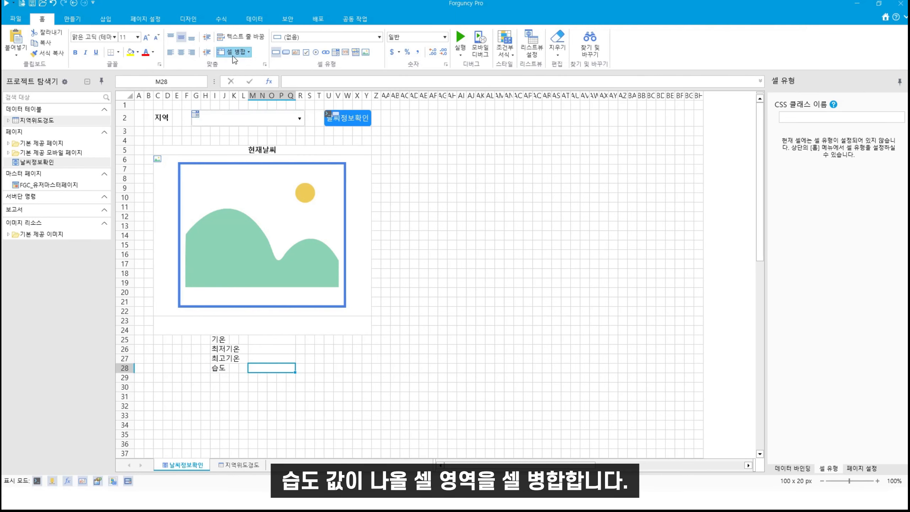
{"action": "left_click", "coordinate": [303, 409]}
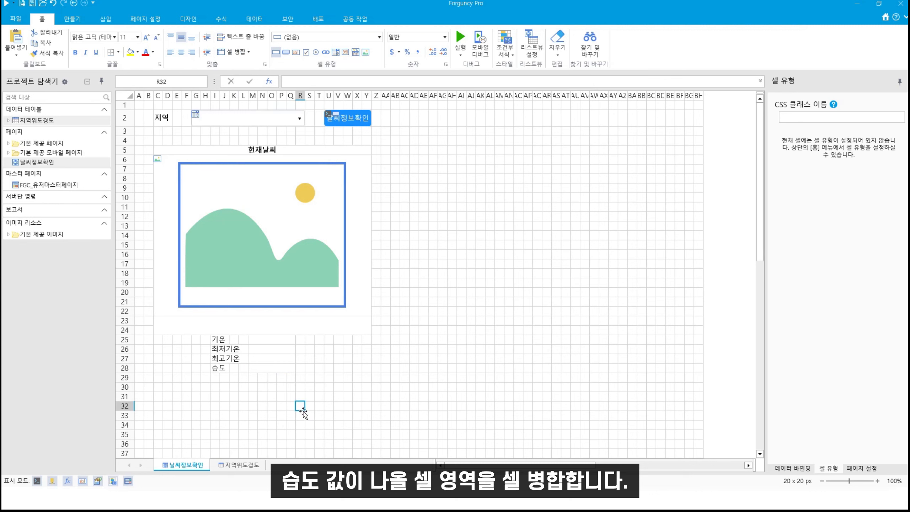
Enter the label ICON in cell AH6, beside the weather image cell.
{"action": "left_click", "coordinate": [307, 239]}
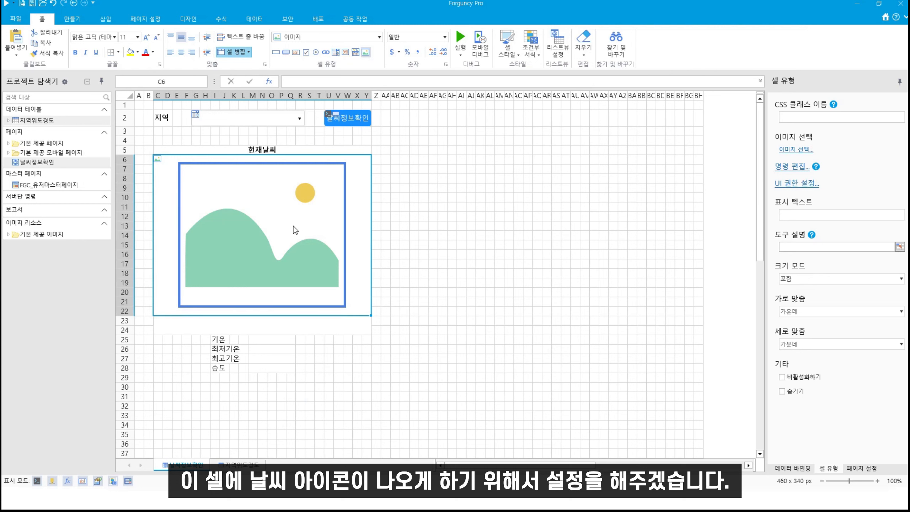
{"action": "left_click", "coordinate": [452, 160]}
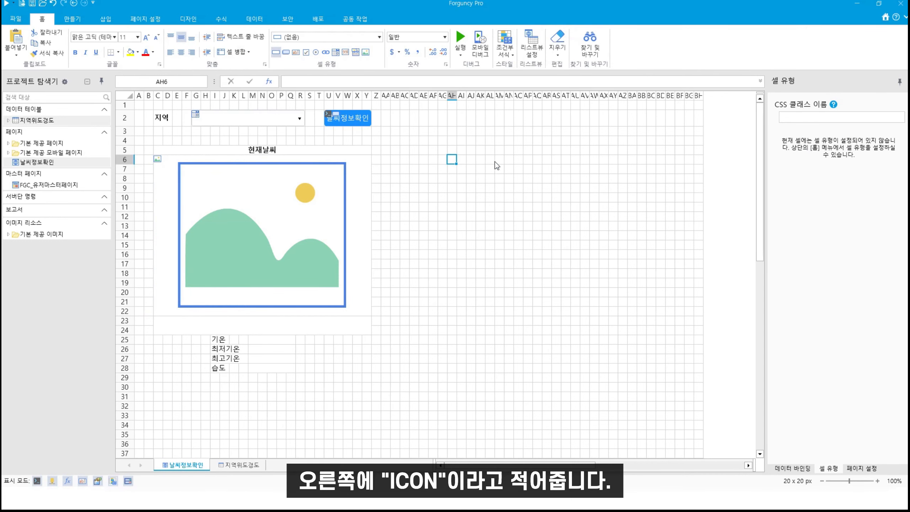
{"action": "type", "text": "ㅑ채"}
{"action": "key", "text": "BackSpace"}
{"action": "key", "text": "BackSpace"}
{"action": "key", "text": "BackSpace"}
{"action": "type", "text": "ICON"}
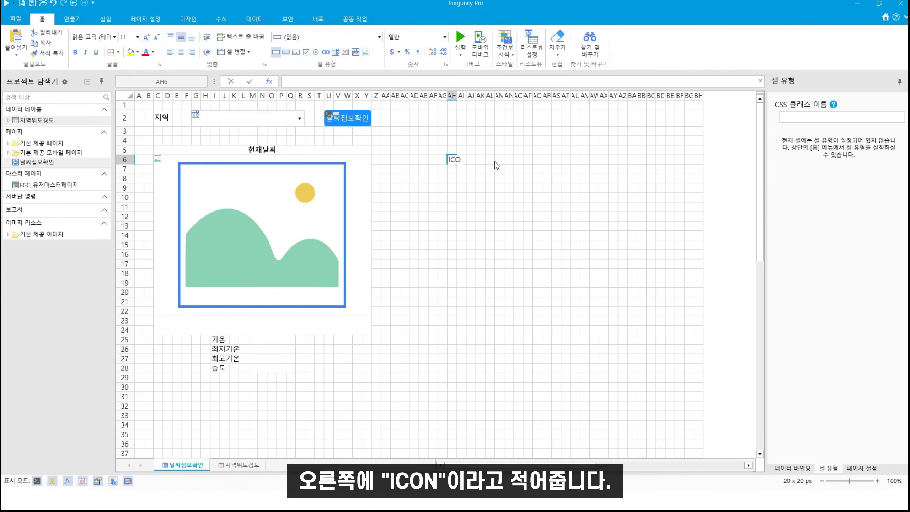
{"action": "left_click", "coordinate": [508, 177]}
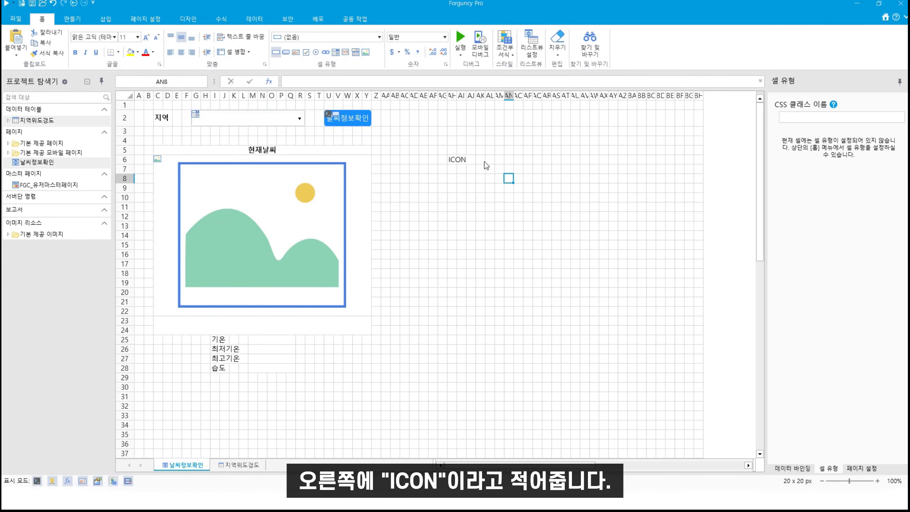
Merge AL6:AV6 as the value cell beside ICON and enter the label ICON 경로 in cell AH8.
{"action": "left_click_drag", "start_coordinate": [492, 160], "coordinate": [587, 161]}
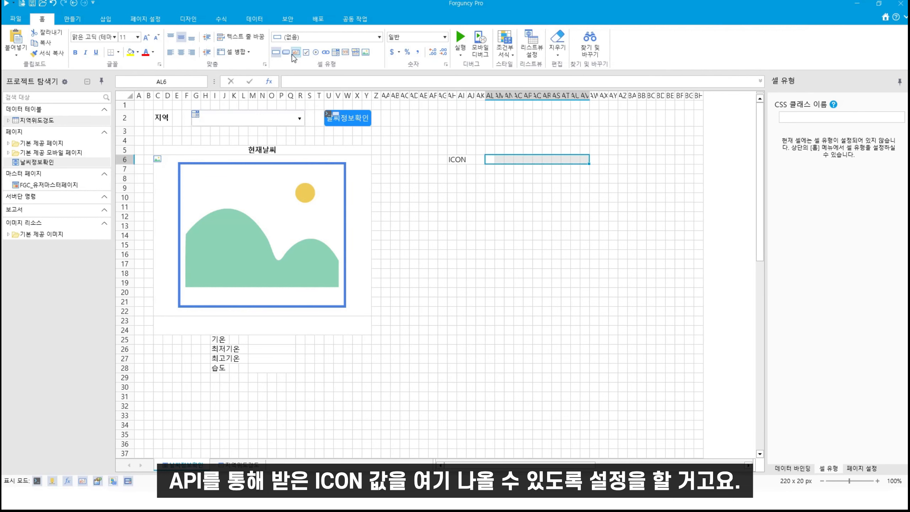
{"action": "left_click", "coordinate": [233, 53]}
{"action": "left_click", "coordinate": [452, 178]}
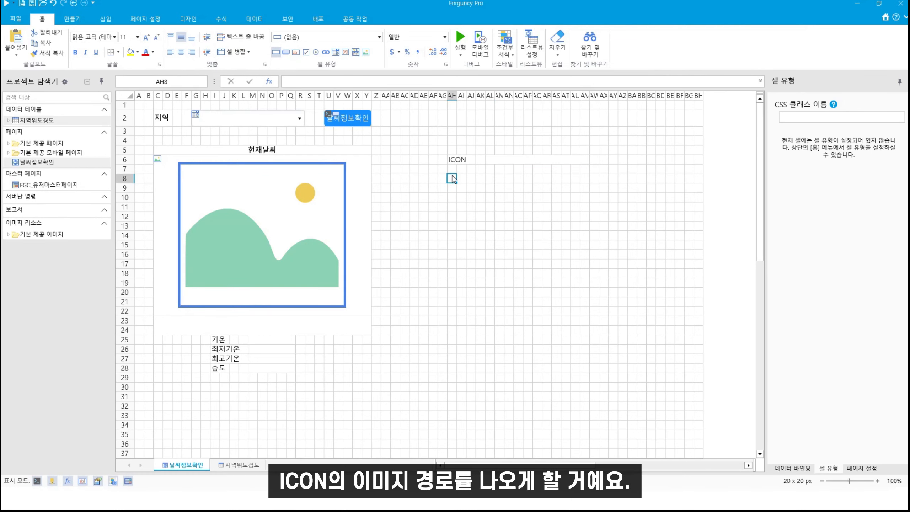
{"action": "type", "text": "ICON"}
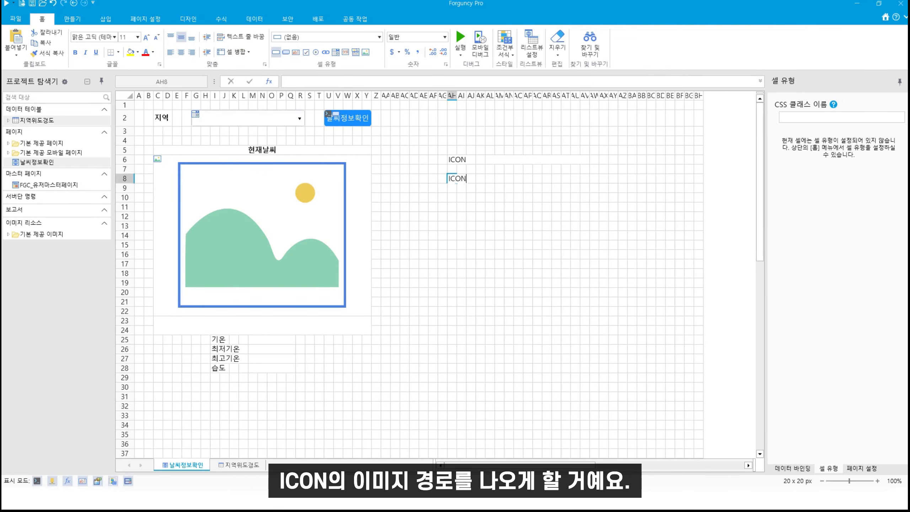
{"action": "type", "text": " 경로"}
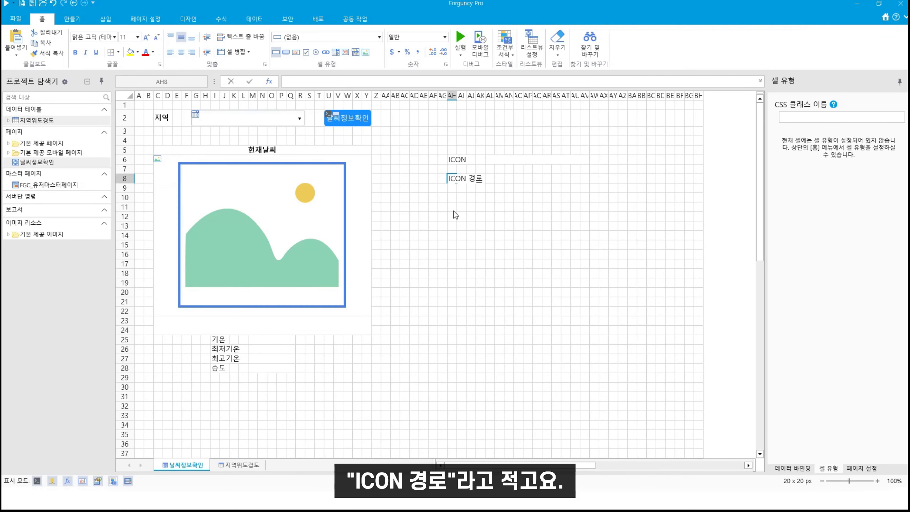
{"action": "left_click", "coordinate": [452, 235]}
Merge AH9:BD9 below the ICON 경로 label as its value cell.
{"action": "left_click", "coordinate": [452, 188]}
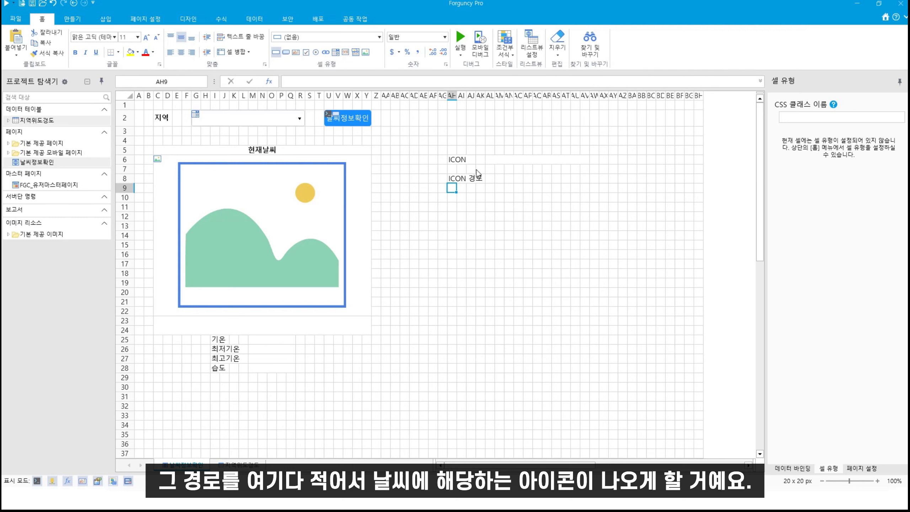
{"action": "left_click_drag", "start_coordinate": [458, 184], "coordinate": [663, 187]}
{"action": "left_click", "coordinate": [243, 53]}
{"action": "double_click", "coordinate": [471, 189]}
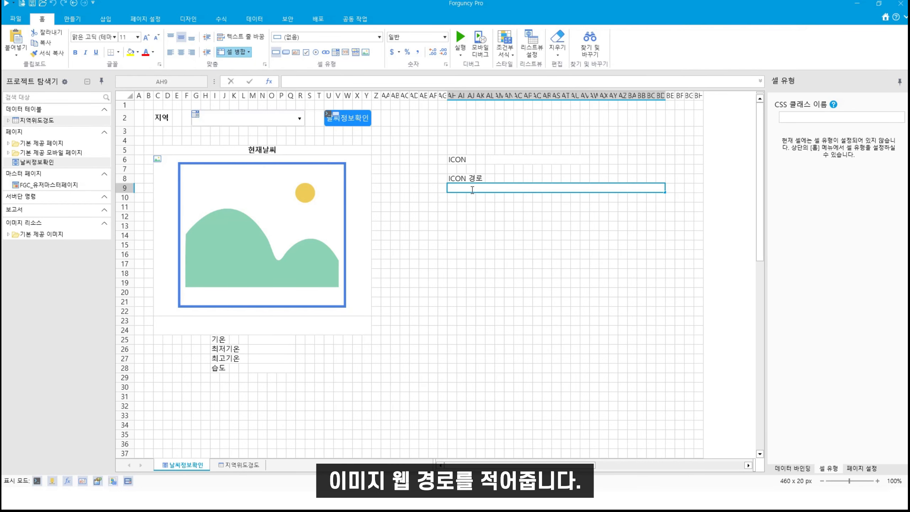
{"action": "type", "text": "\""}
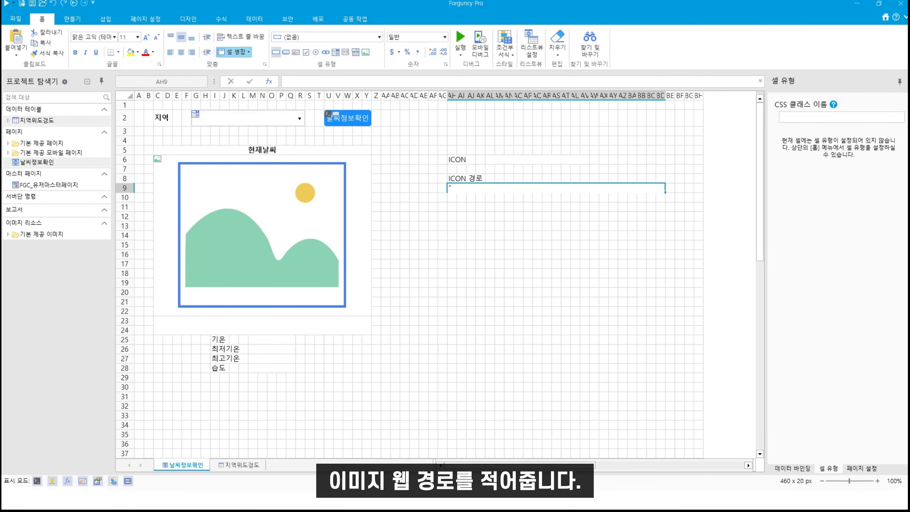
{"action": "key", "text": "BackSpace"}
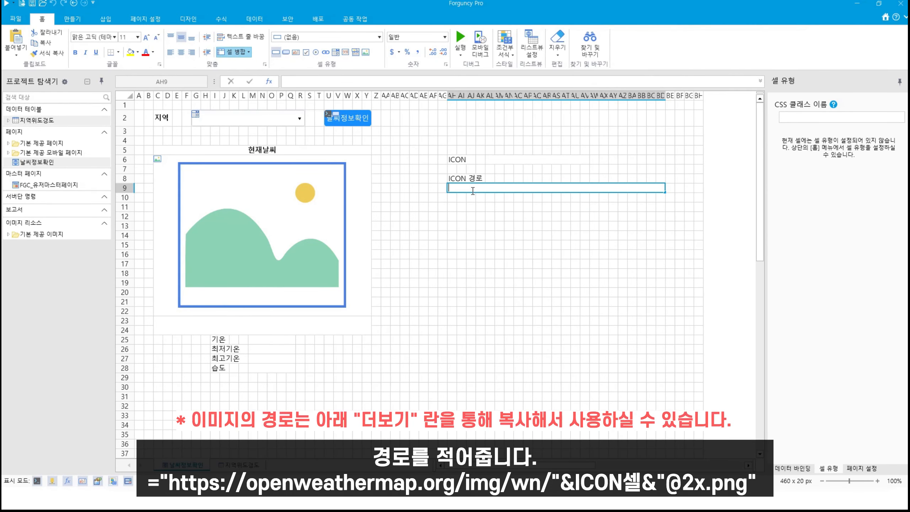
{"action": "type", "text": "=\""}
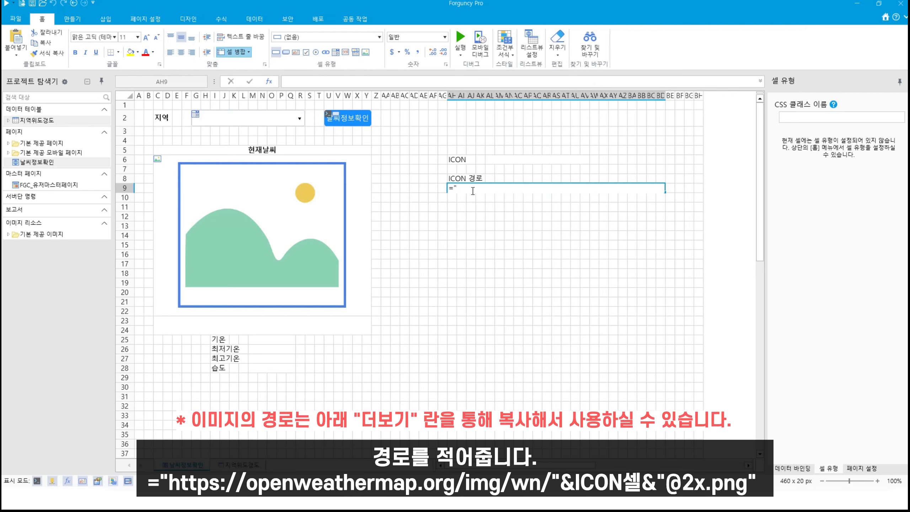
{"action": "type", "text": "http://openweathermap.org/img/wn/"}
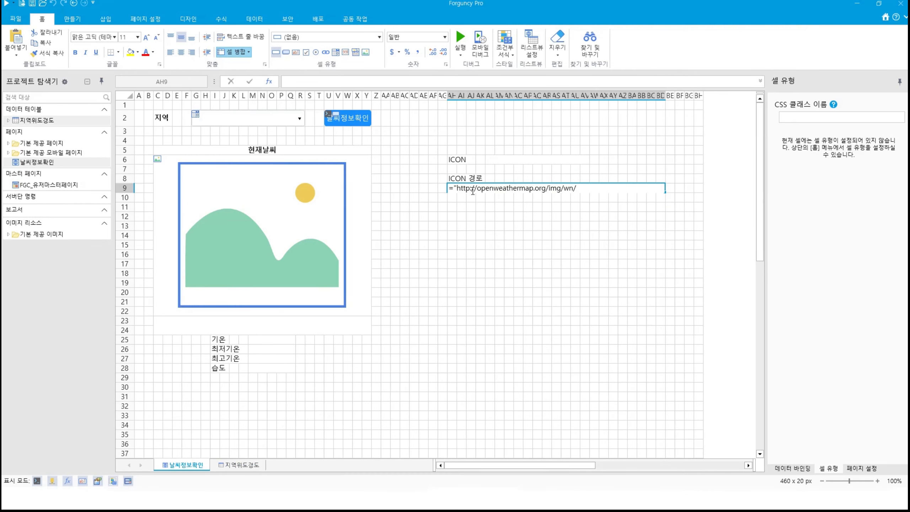
{"action": "type", "text": "\"&"}
{"action": "left_click", "coordinate": [498, 159]}
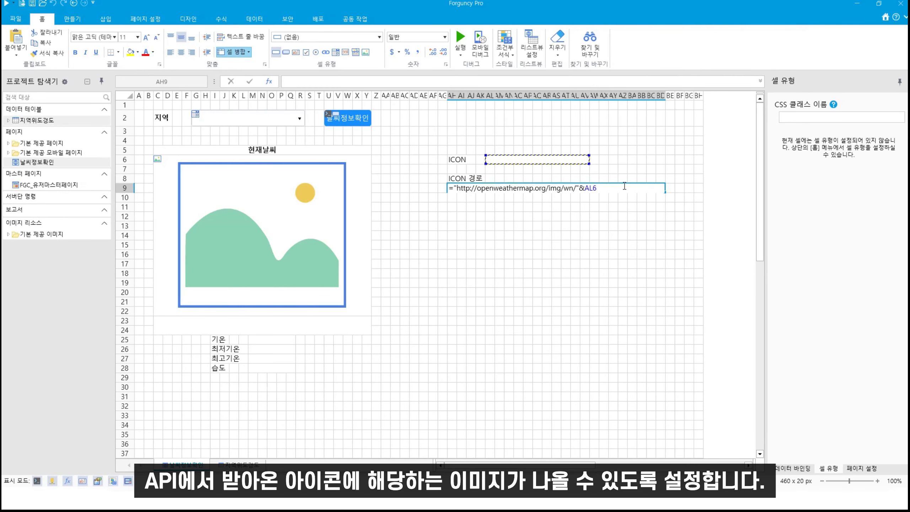
{"action": "type", "text": "\""}
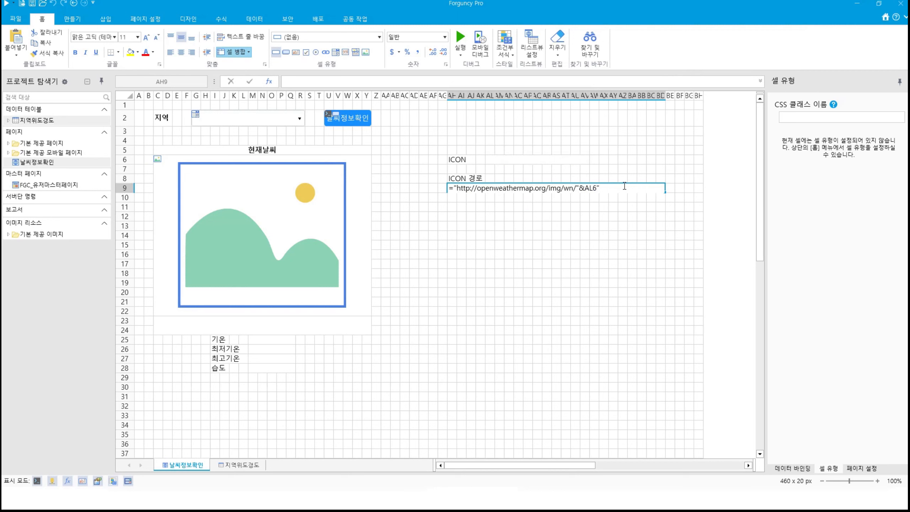
{"action": "key", "text": "BackSpace"}
{"action": "type", "text": "&"}
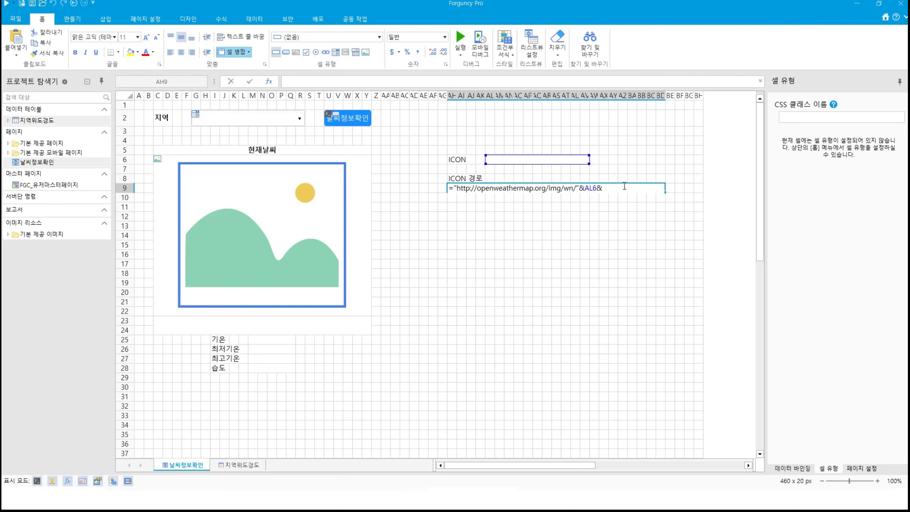
{"action": "type", "text": "\""}
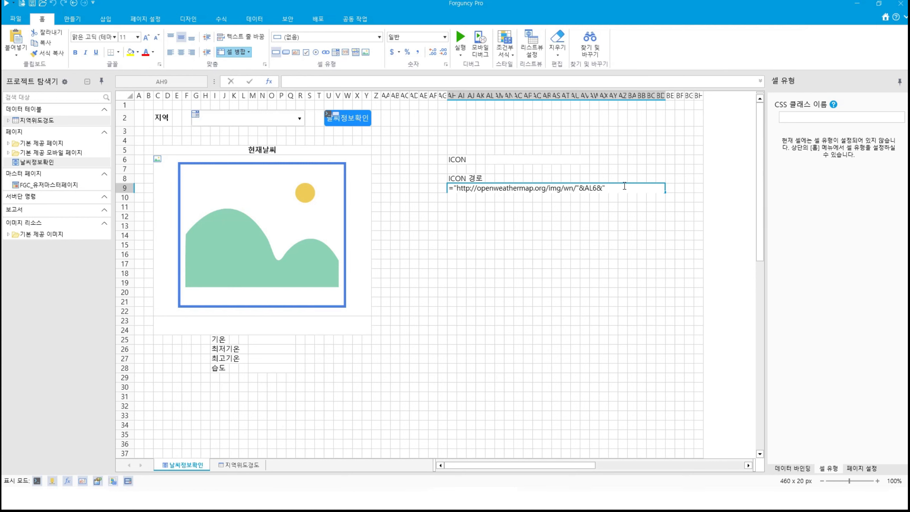
{"action": "type", "text": "@2x"}
{"action": "type", "text": "p"}
{"action": "key", "text": "BackSpace"}
{"action": "type", "text": ".p"}
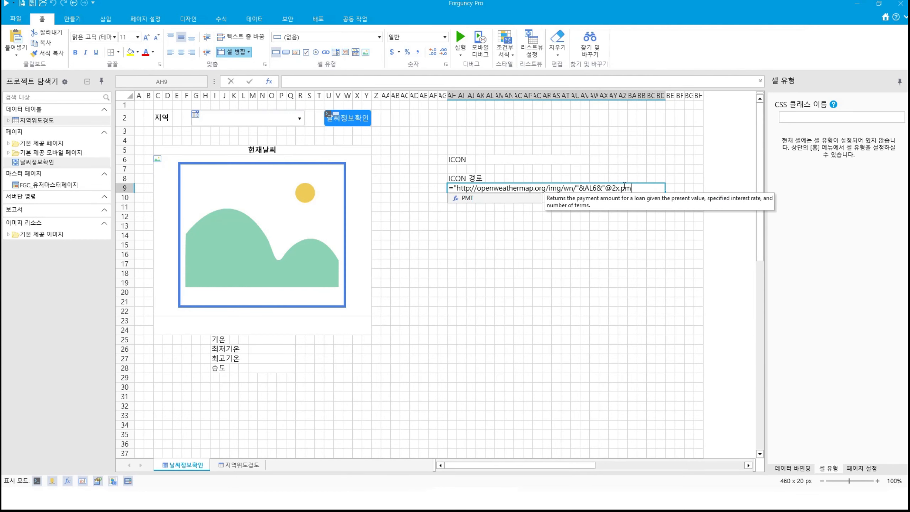
{"action": "type", "text": "ng"}
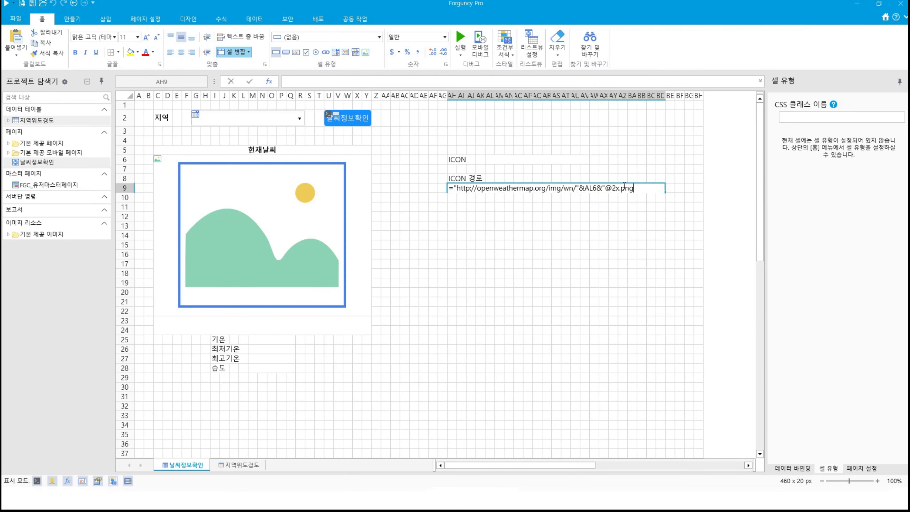
{"action": "type", "text": "\""}
{"action": "key", "text": "Return"}
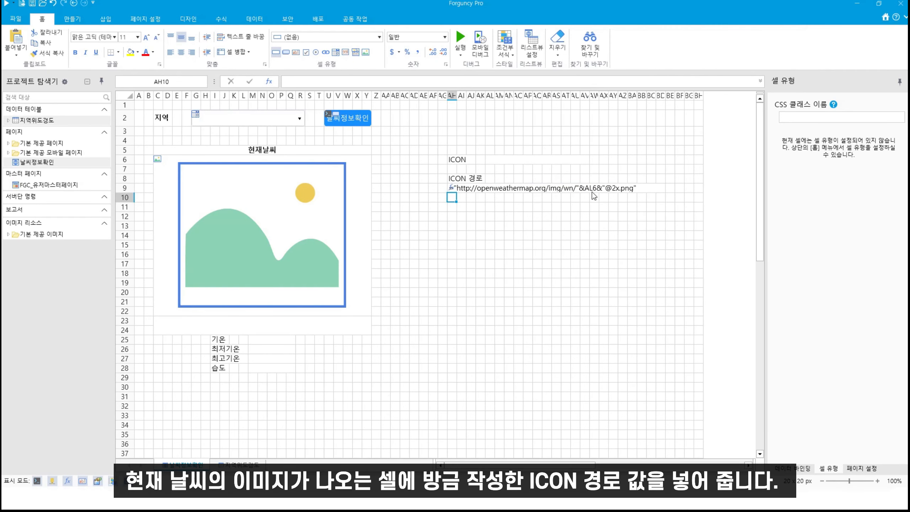
Set the weather image cell C6 to the formula =AH9 so that it uses the icon path.
{"action": "left_click", "coordinate": [197, 223]}
{"action": "left_click", "coordinate": [292, 83]}
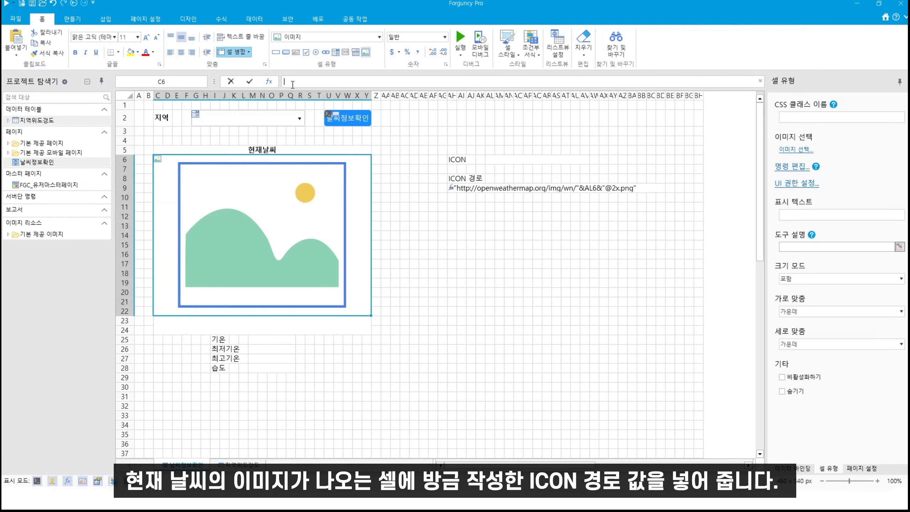
{"action": "type", "text": "="}
{"action": "left_click", "coordinate": [470, 189]}
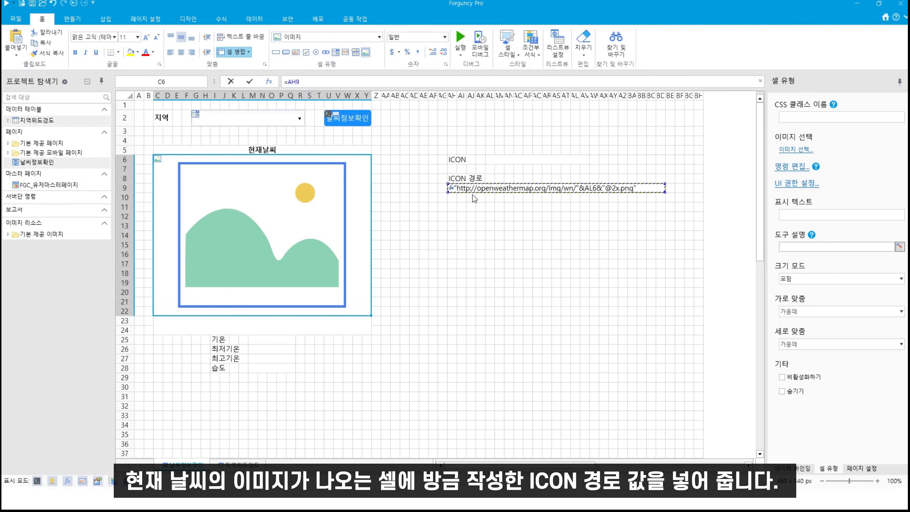
{"action": "key", "text": "Return"}
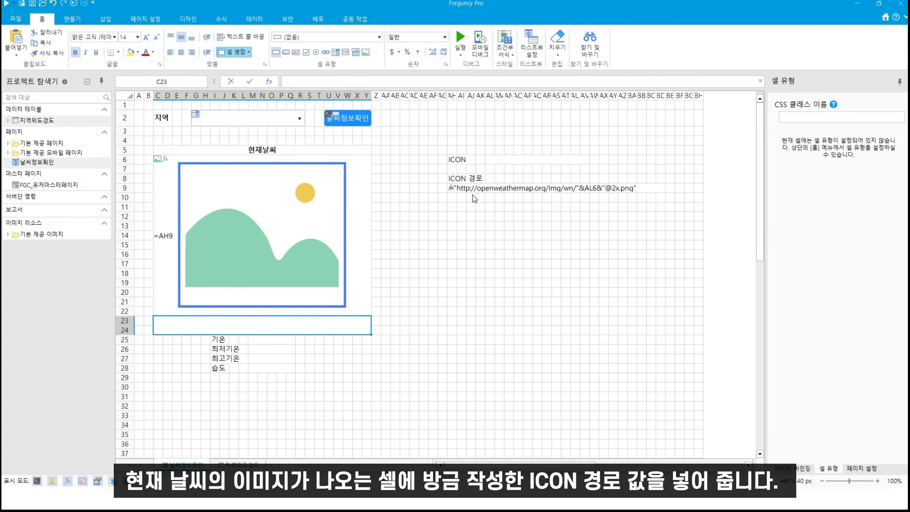
{"action": "left_click", "coordinate": [231, 262]}
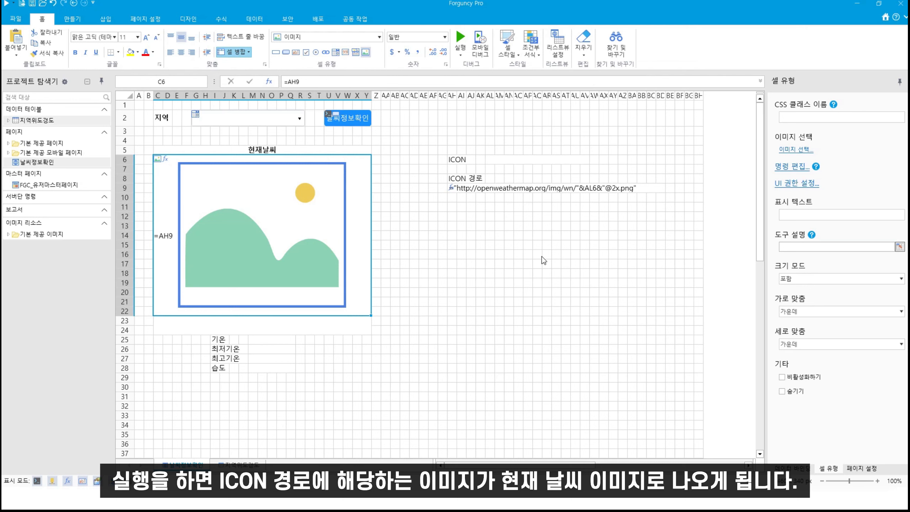
{"action": "left_click", "coordinate": [547, 282]}
Open the commands of the 날씨정보확인 button and add a new command of the type POST 데이터 명령.
{"action": "left_click", "coordinate": [356, 120]}
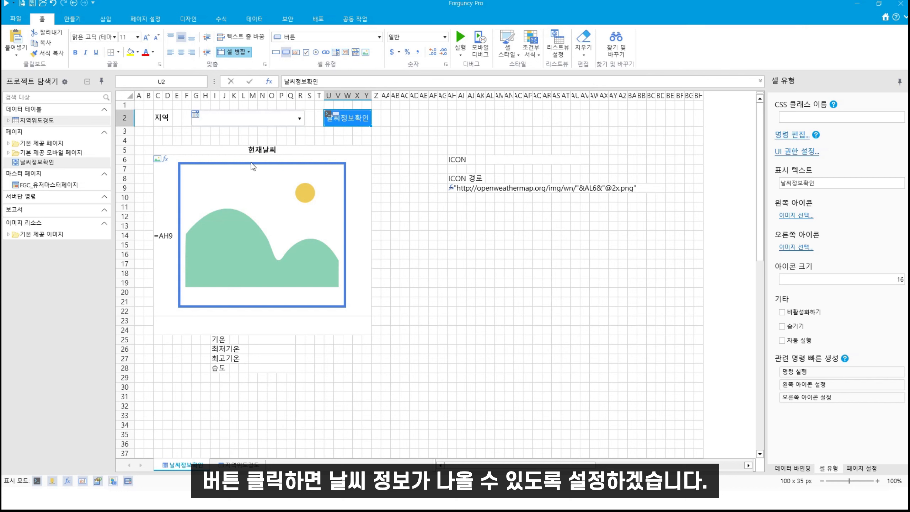
{"action": "right_click", "coordinate": [352, 119]}
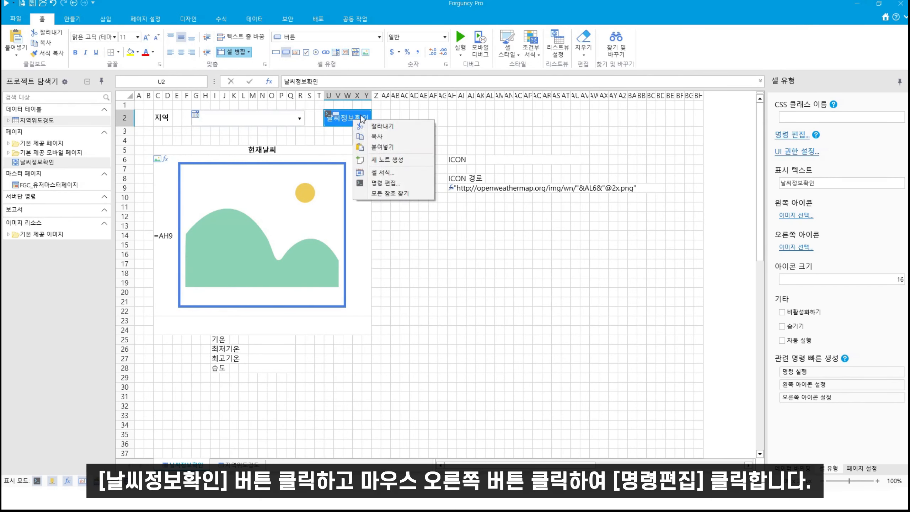
{"action": "left_click", "coordinate": [405, 182]}
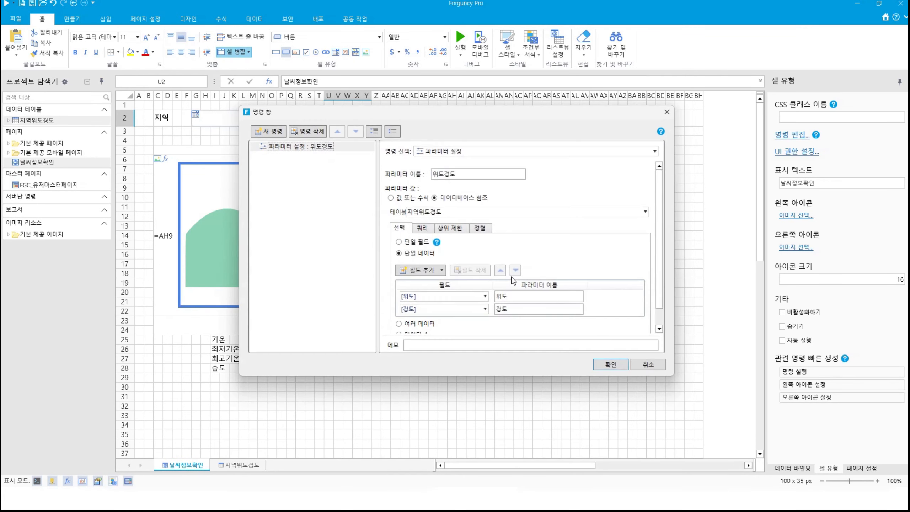
{"action": "left_click", "coordinate": [277, 133]}
{"action": "left_click", "coordinate": [454, 151]}
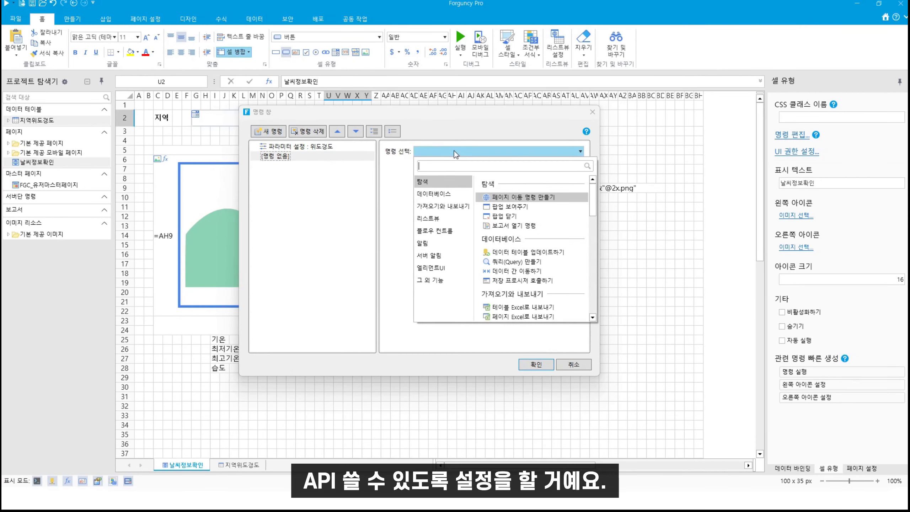
{"action": "type", "text": "post"}
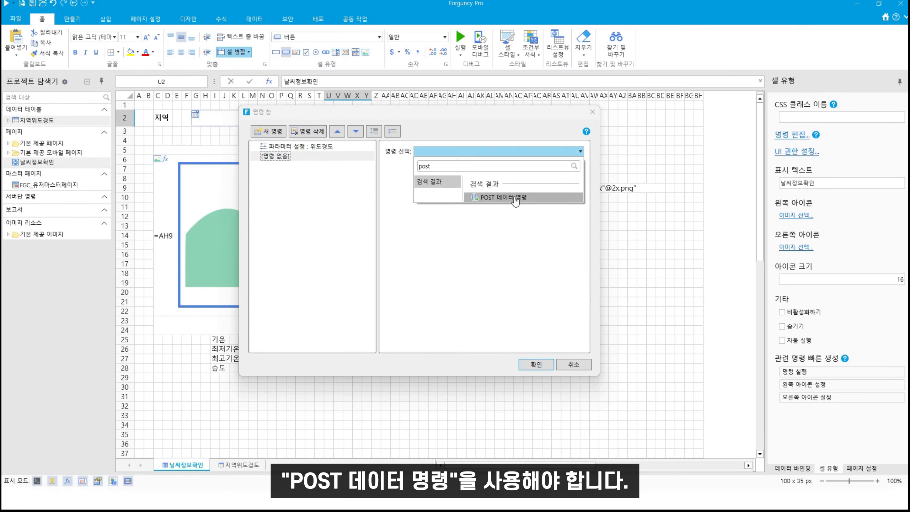
{"action": "left_click", "coordinate": [514, 198]}
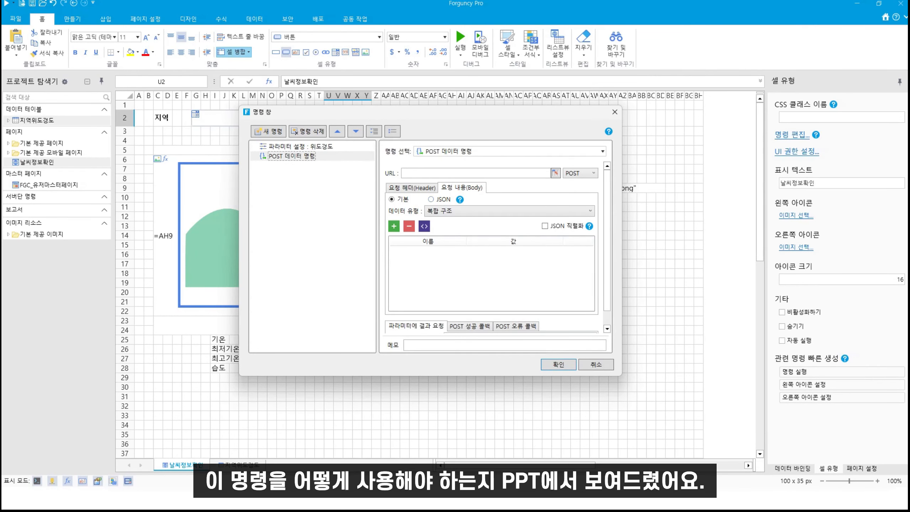
Switch to the PowerPoint presentation, examine the API 사용방법 slide for the OpenWeather call settings, and return to Forguncy.
{"action": "key", "text": "alt+Tab"}
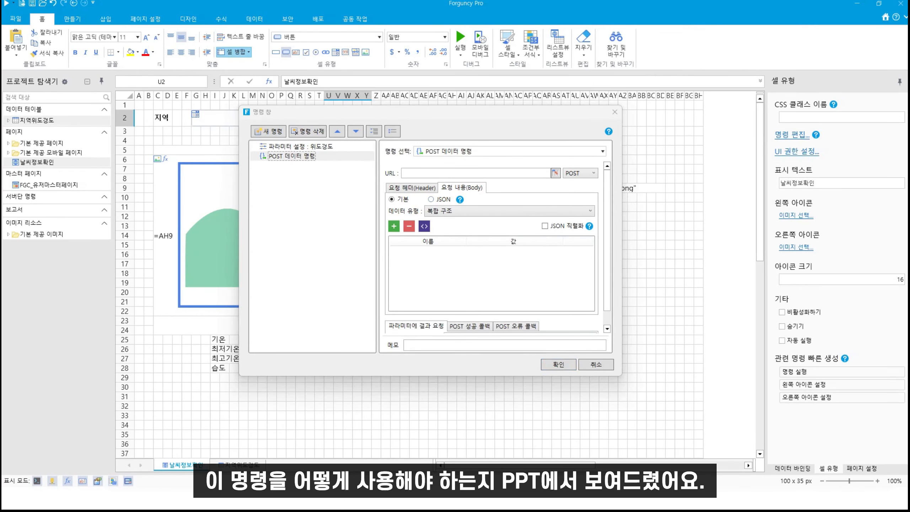
{"action": "scroll", "coordinate": [72, 289], "scroll_direction": "up", "scroll_amount": 9}
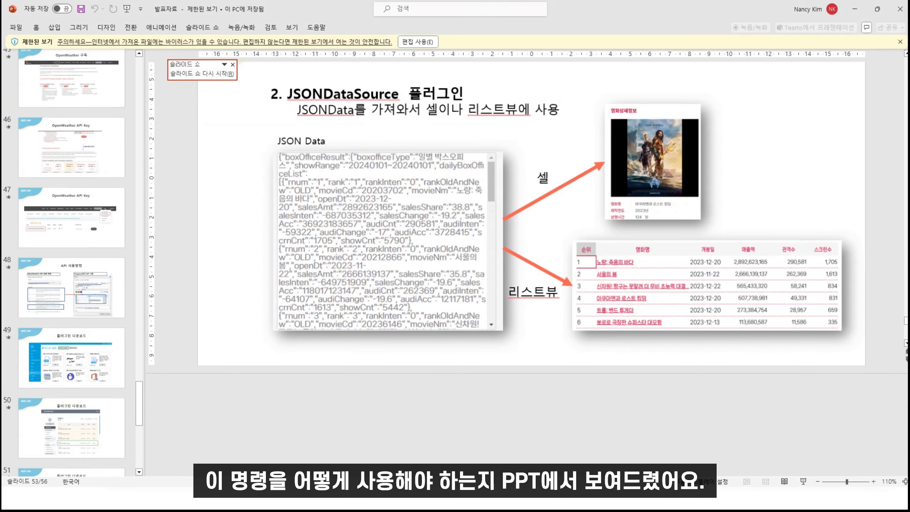
{"action": "scroll", "coordinate": [531, 289], "scroll_direction": "up", "scroll_amount": 1}
{"action": "scroll", "coordinate": [72, 287], "scroll_direction": "down", "scroll_amount": 3}
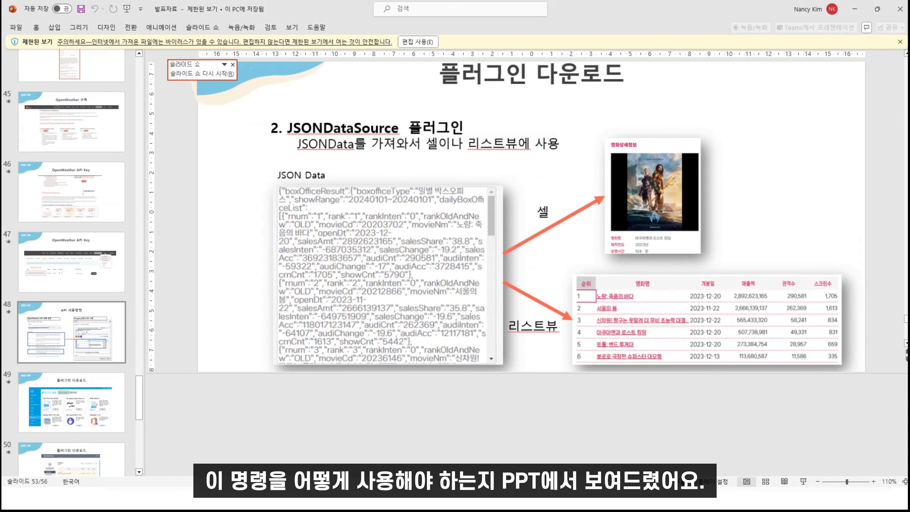
{"action": "left_click", "coordinate": [104, 321]}
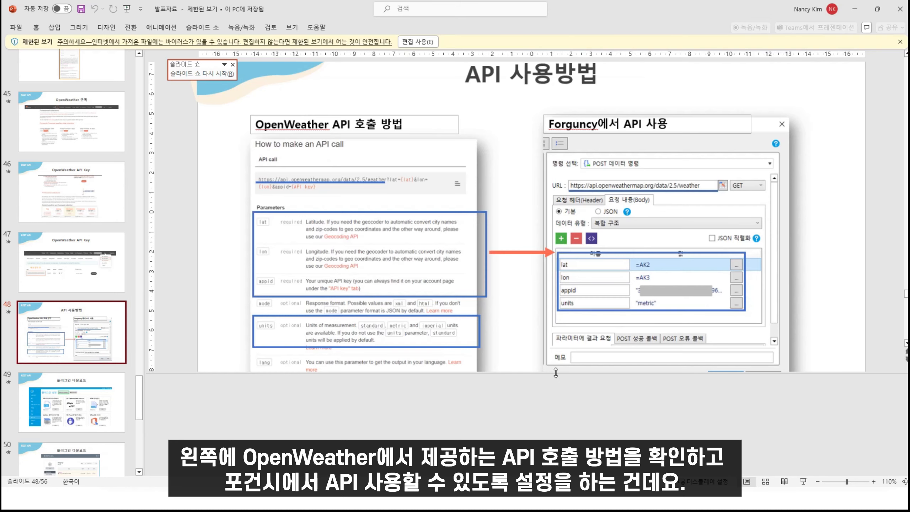
{"action": "scroll", "coordinate": [559, 373], "scroll_direction": "up", "scroll_amount": 1}
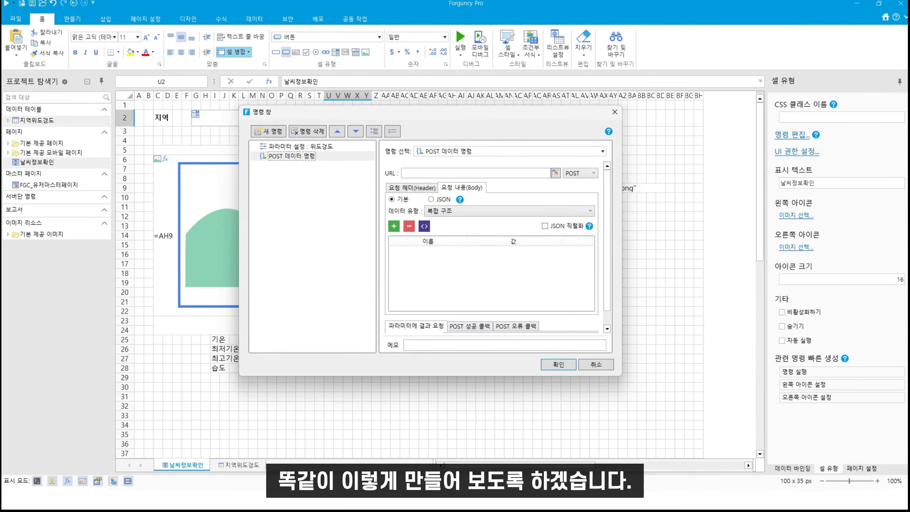
{"action": "key", "text": "alt+Tab"}
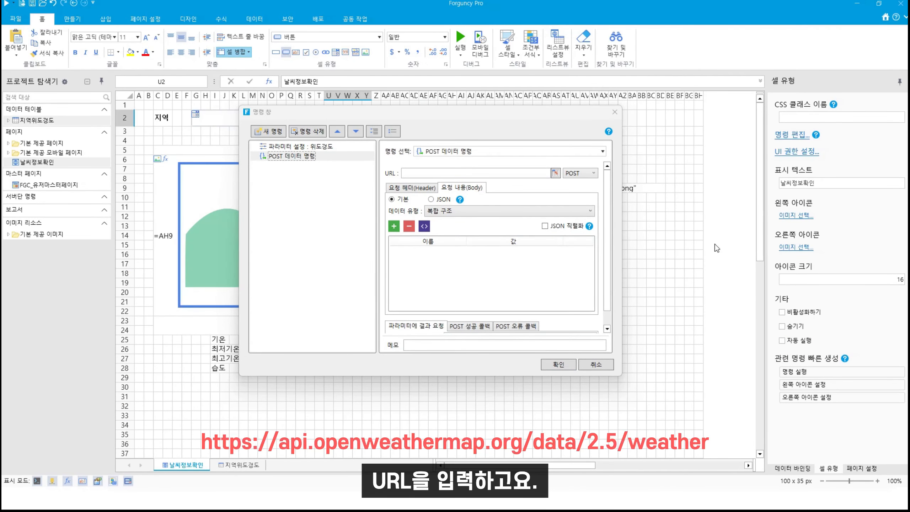
{"action": "left_click", "coordinate": [519, 174]}
{"action": "type", "text": "https://api.openweathermap.org/data/2.5/weather"}
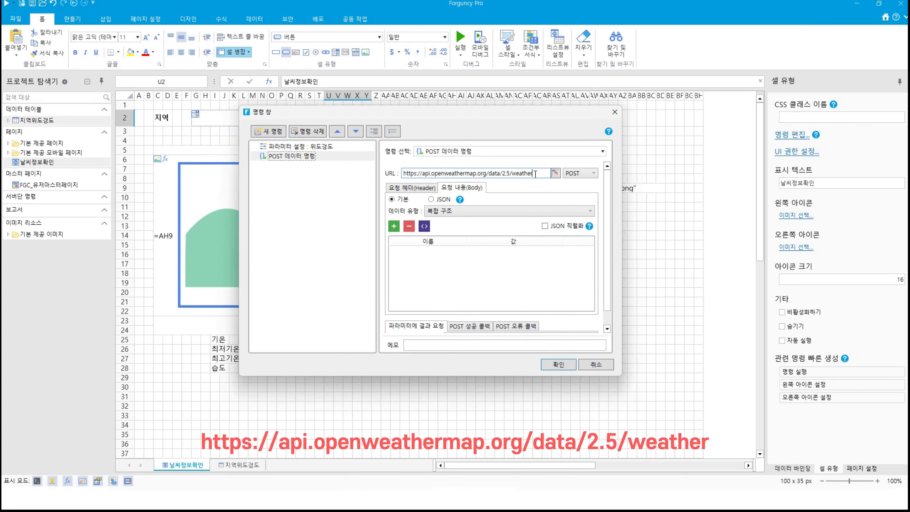
{"action": "left_click", "coordinate": [584, 173]}
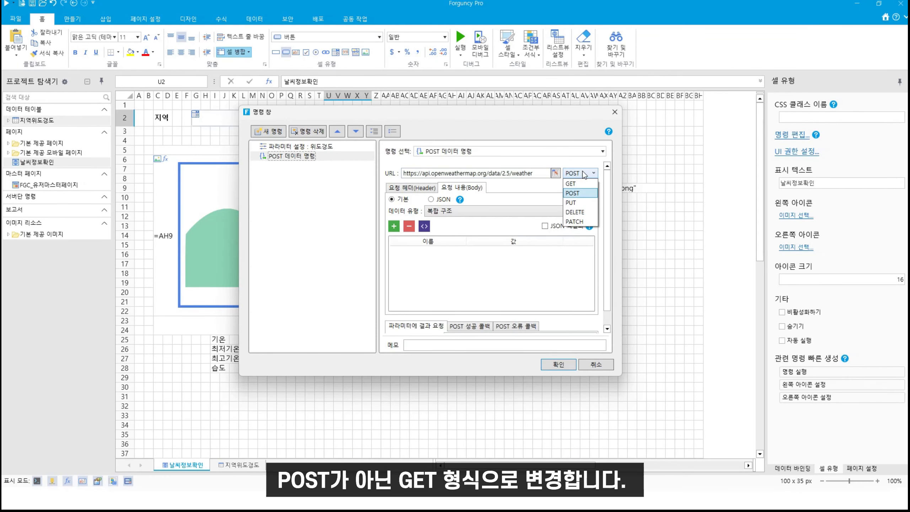
{"action": "left_click", "coordinate": [583, 183]}
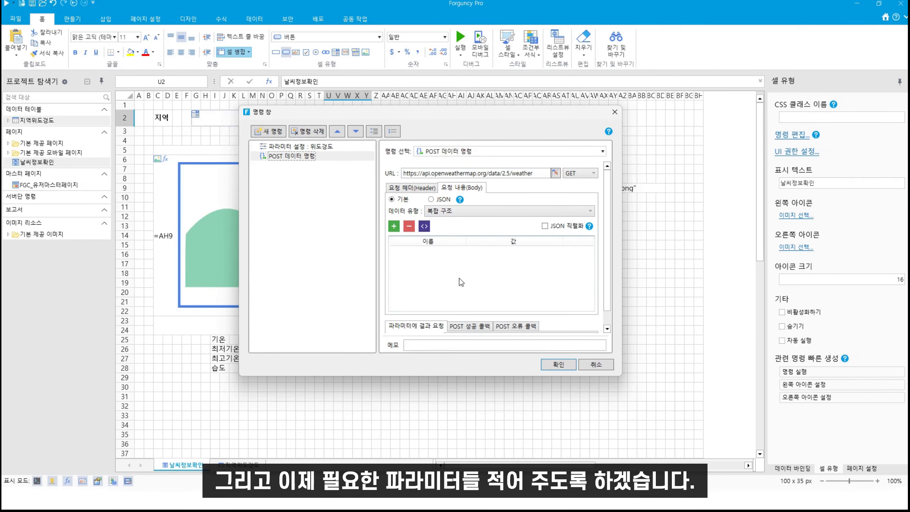
Add a request body parameter named lat with the value =위도경도.위도.
{"action": "left_click", "coordinate": [393, 226]}
{"action": "left_click", "coordinate": [436, 250]}
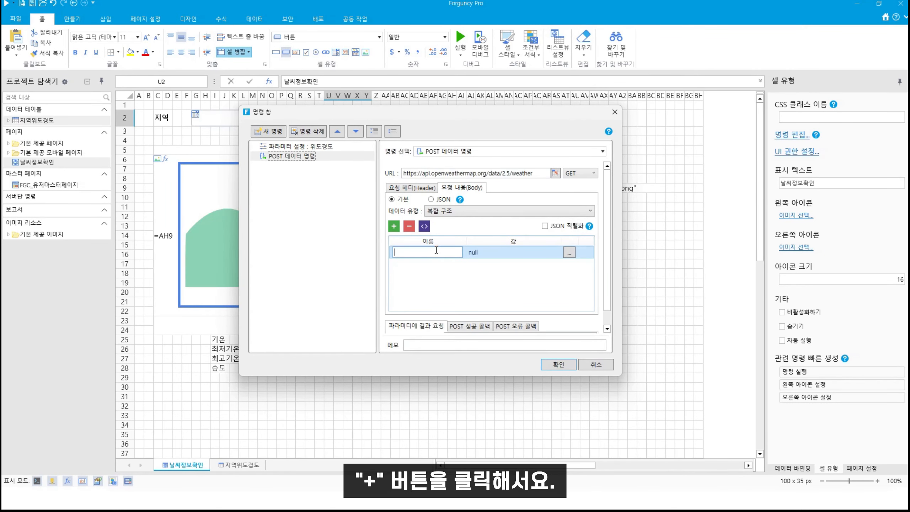
{"action": "type", "text": "lat"}
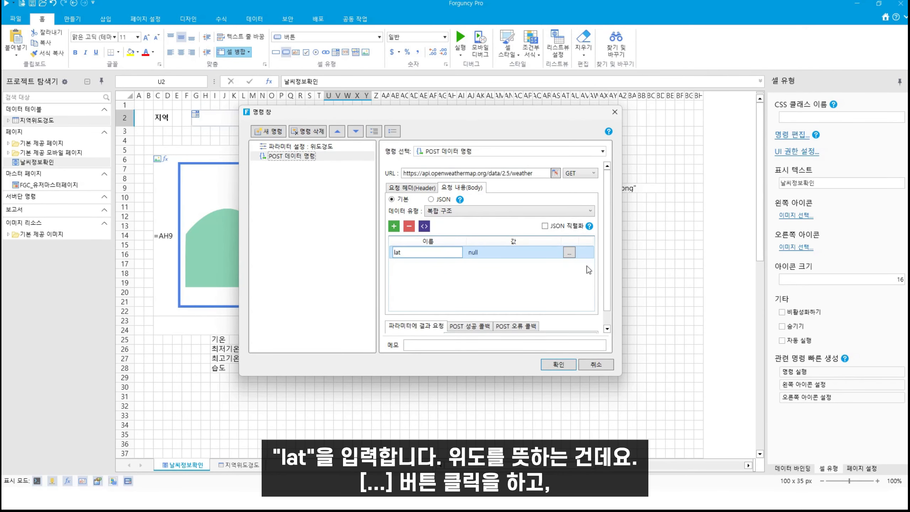
{"action": "left_click", "coordinate": [569, 253]}
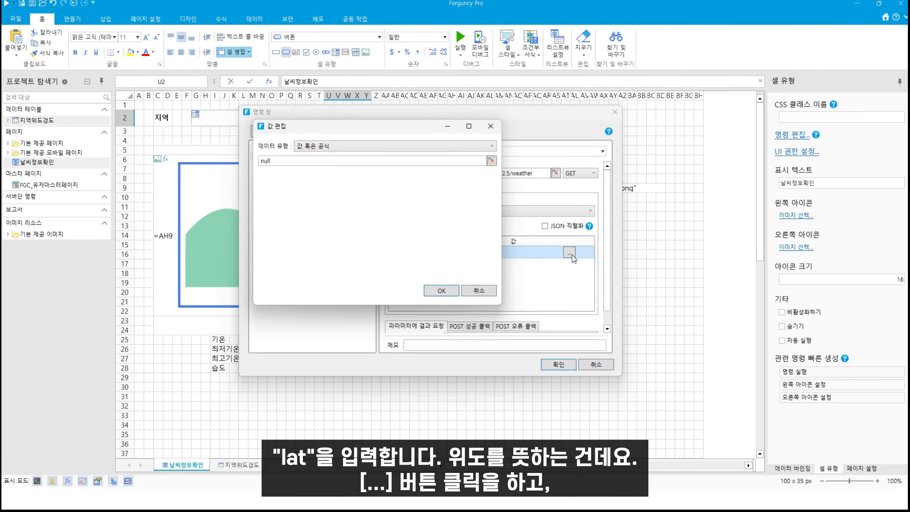
{"action": "left_click", "coordinate": [492, 162]}
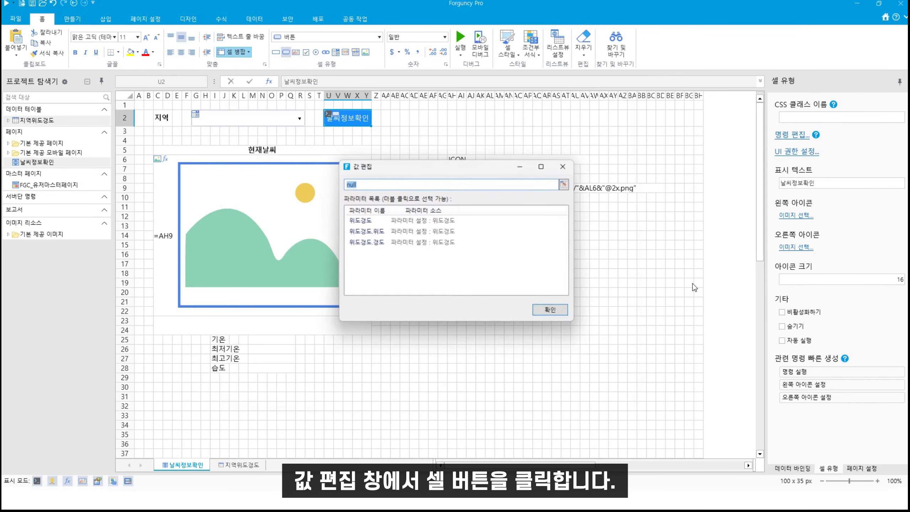
{"action": "double_click", "coordinate": [400, 237]}
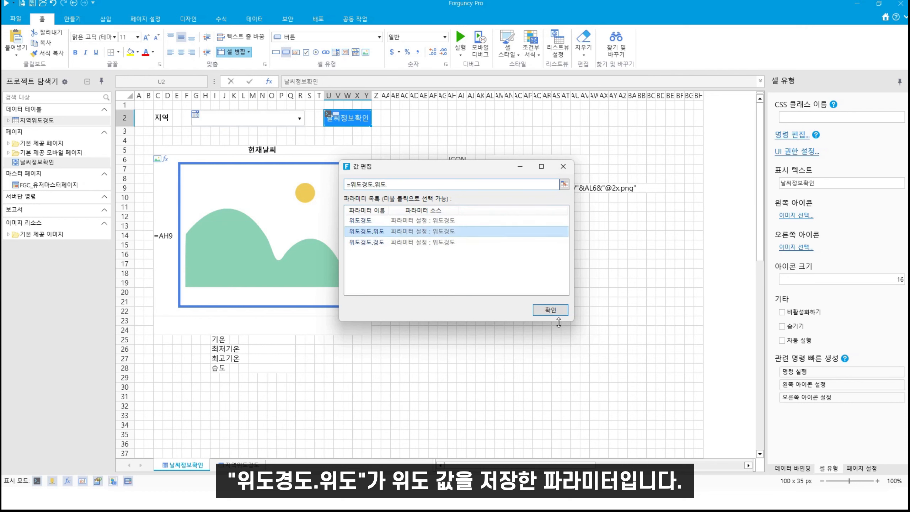
{"action": "left_click", "coordinate": [549, 310]}
{"action": "left_click", "coordinate": [431, 293]}
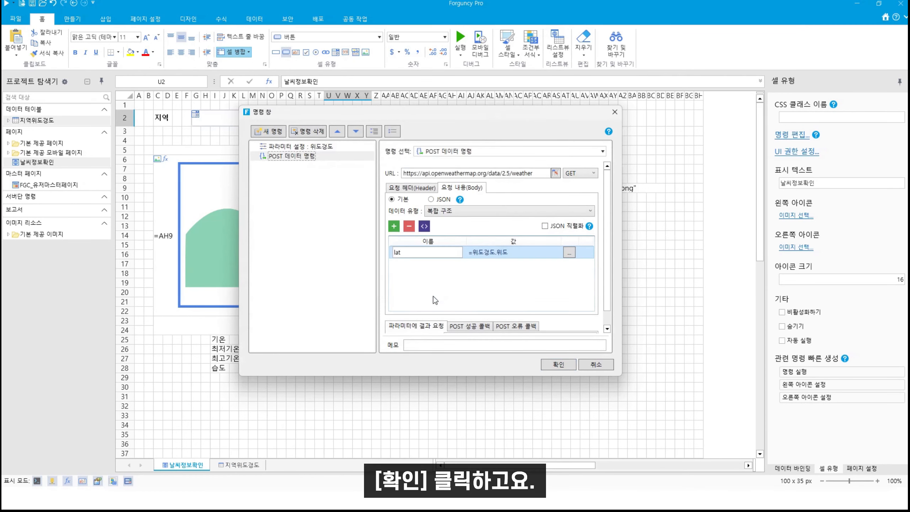
Add a second body parameter named lon with the value =위도경도.경도.
{"action": "left_click", "coordinate": [394, 226]}
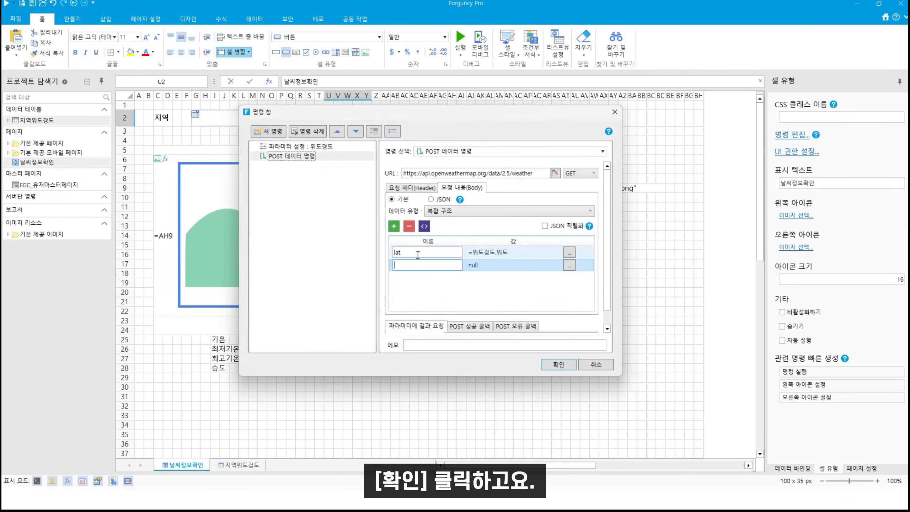
{"action": "type", "text": "lon"}
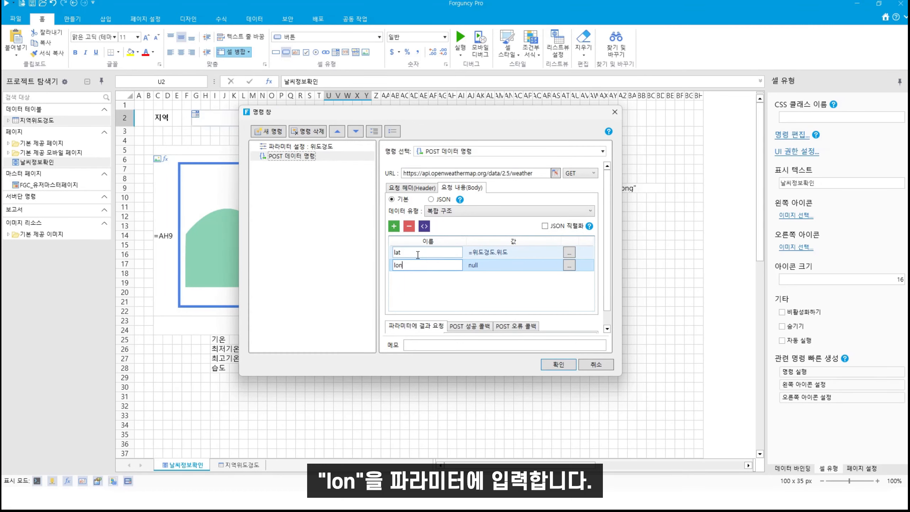
{"action": "left_click", "coordinate": [570, 265]}
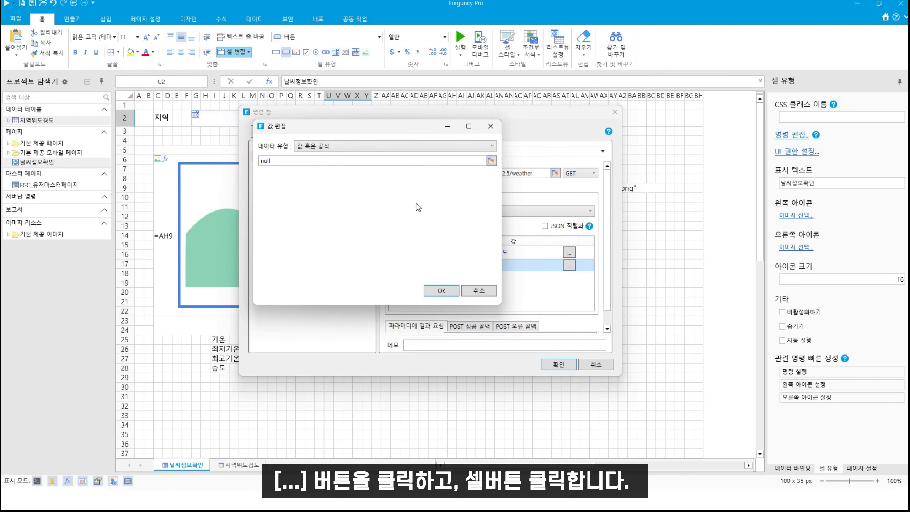
{"action": "left_click", "coordinate": [492, 161]}
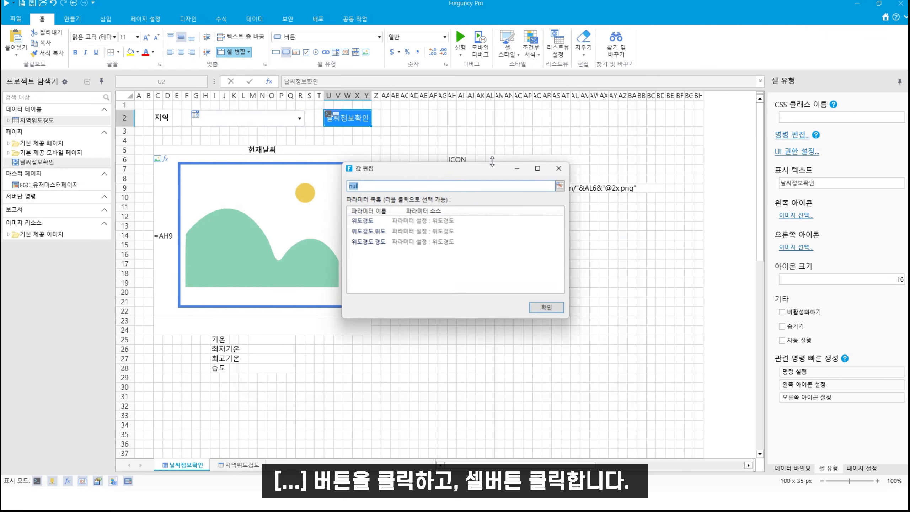
{"action": "left_click", "coordinate": [391, 244]}
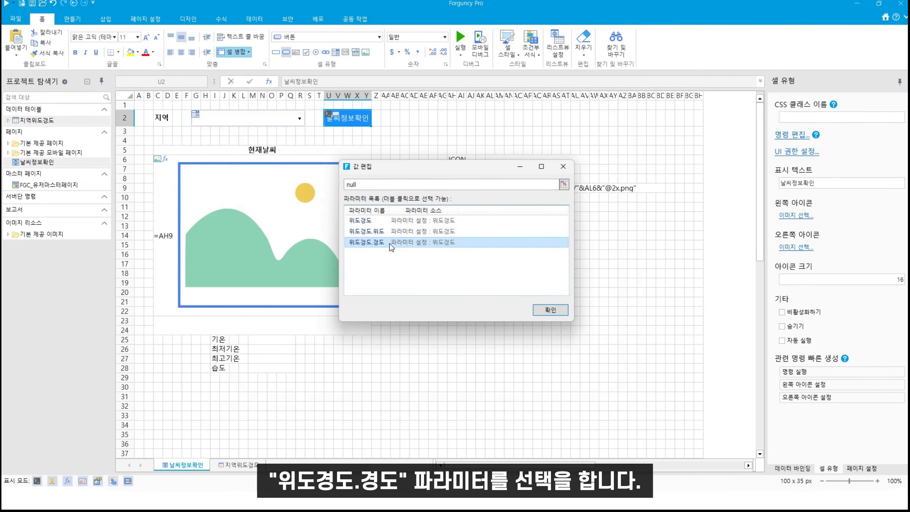
{"action": "double_click", "coordinate": [391, 248]}
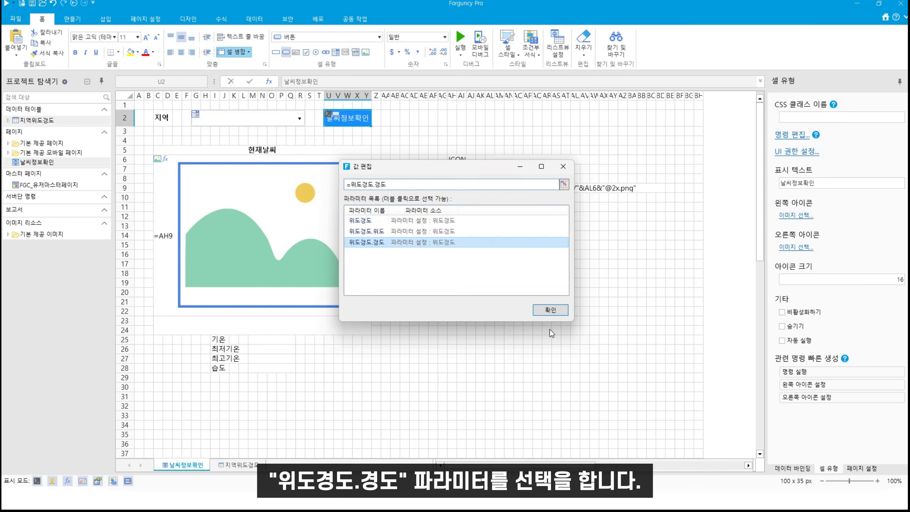
{"action": "left_click", "coordinate": [545, 313]}
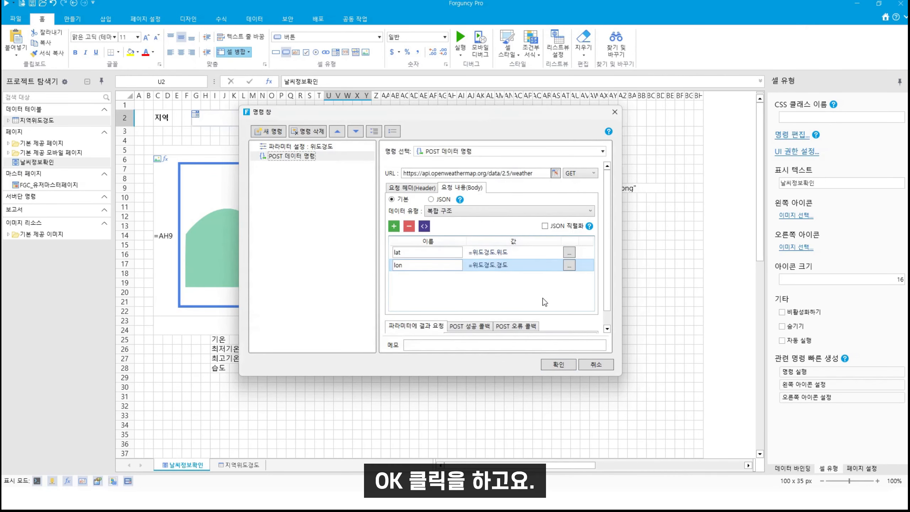
Add a body parameter named appid and paste the OpenWeather API key as its value.
{"action": "left_click", "coordinate": [394, 226]}
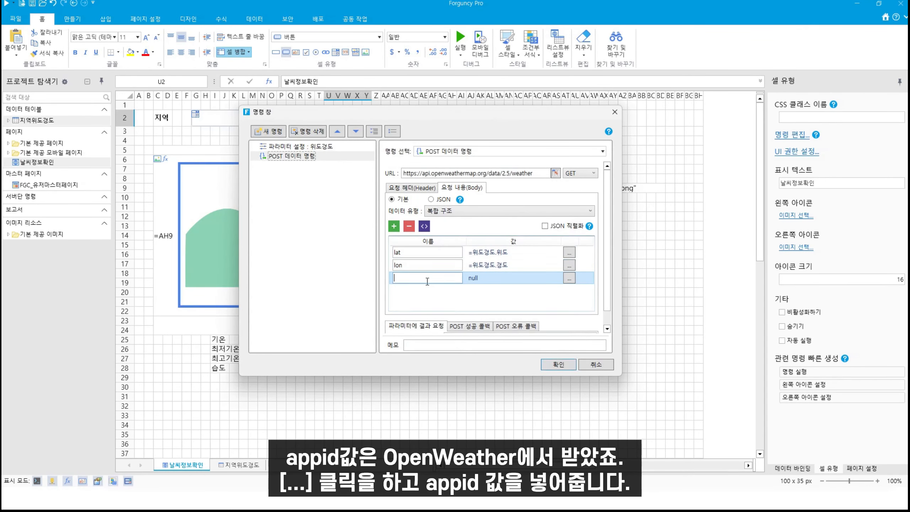
{"action": "type", "text": "appid"}
{"action": "left_click", "coordinate": [572, 278]}
{"action": "left_click", "coordinate": [329, 164]}
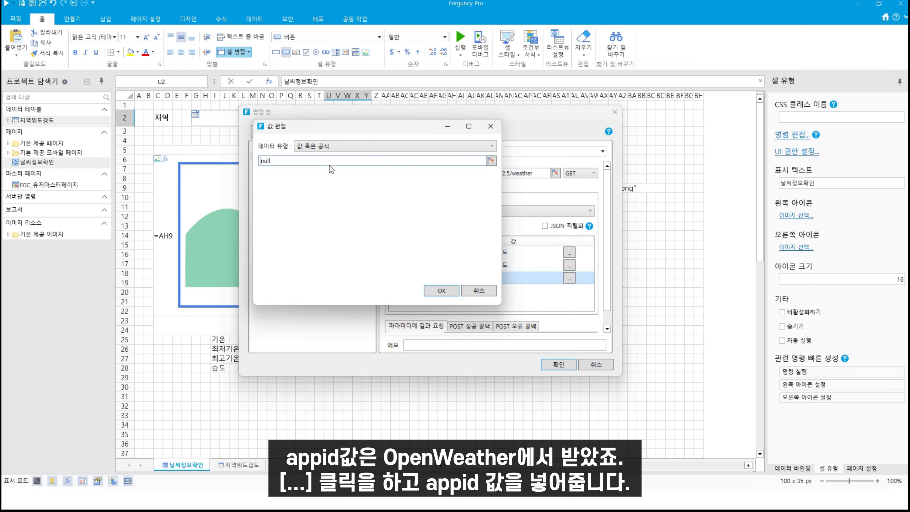
{"action": "key", "text": "BackSpace"}
{"action": "key", "text": "alt+Tab"}
{"action": "left_click", "coordinate": [351, 161]}
{"action": "key", "text": "ctrl+v"}
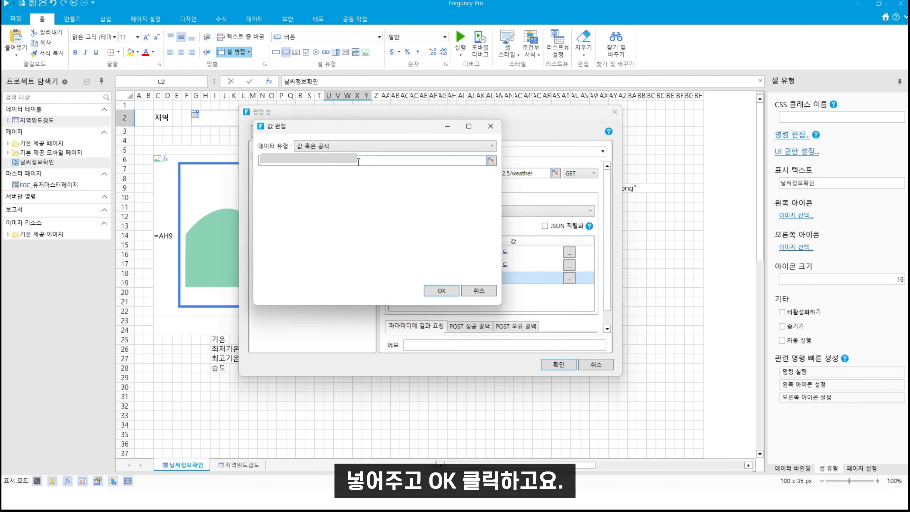
{"action": "left_click", "coordinate": [431, 290]}
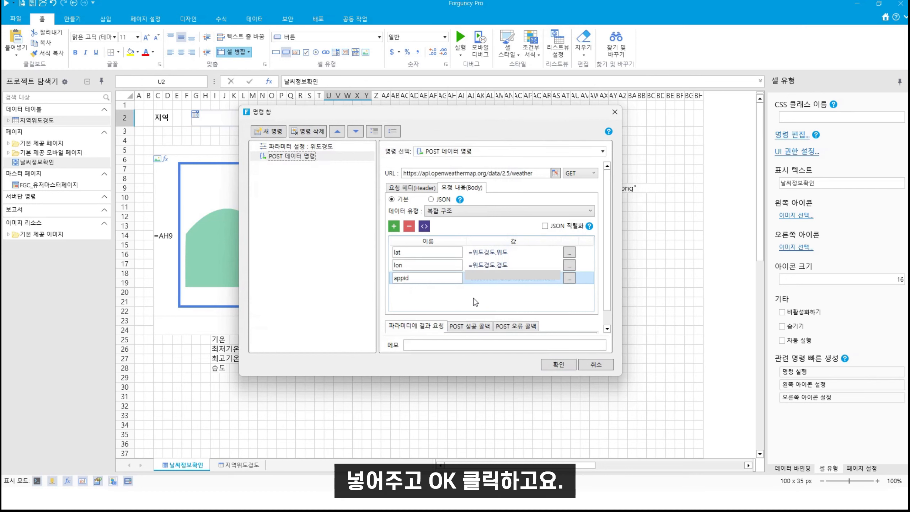
Add a body parameter named units with the value "metric".
{"action": "left_click", "coordinate": [394, 226]}
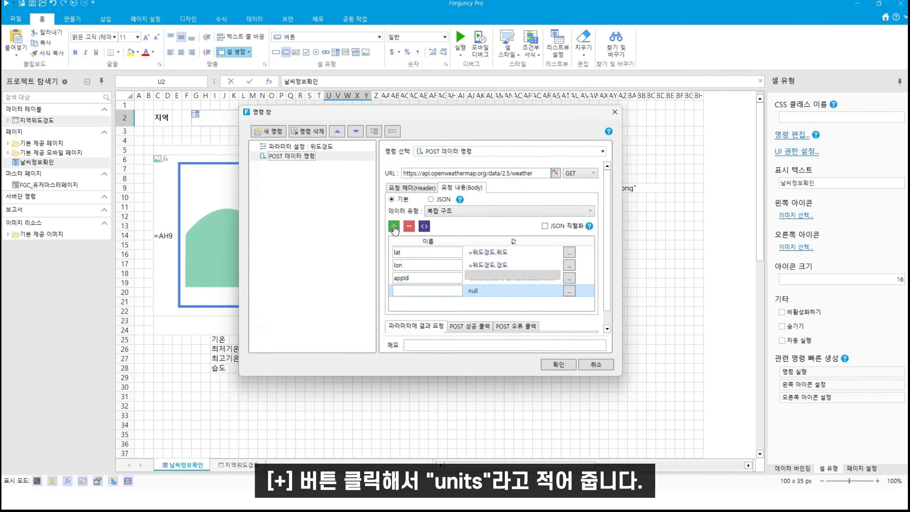
{"action": "left_click", "coordinate": [422, 286]}
{"action": "type", "text": "units"}
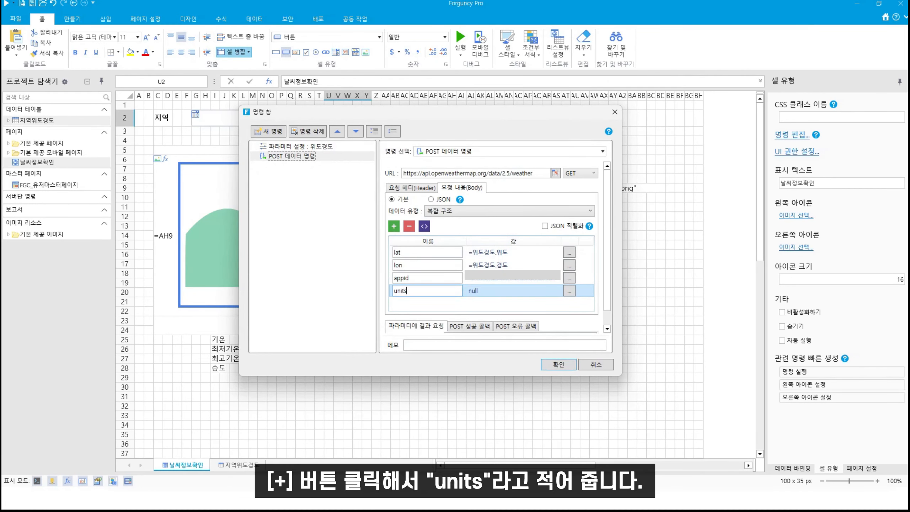
{"action": "left_click", "coordinate": [569, 291]}
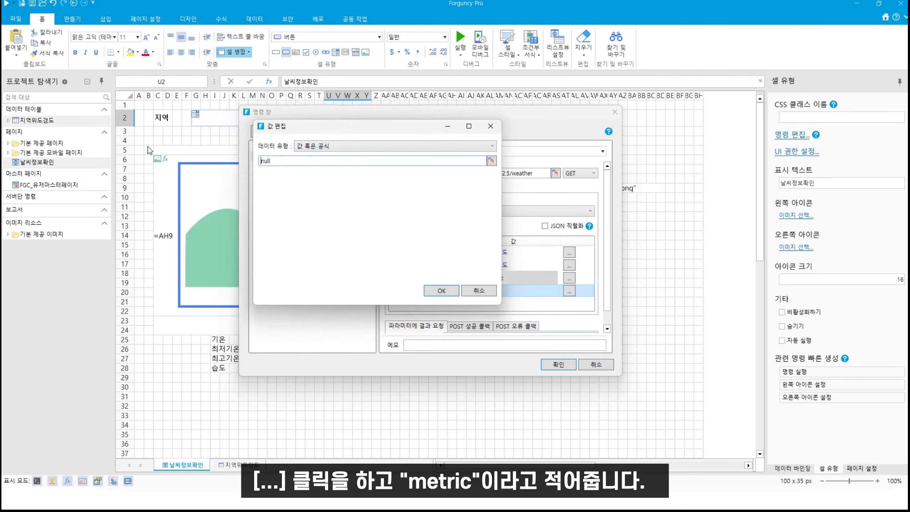
{"action": "key", "text": "ctrl+a"}
{"action": "type", "text": "met"}
{"action": "left_click", "coordinate": [436, 291]}
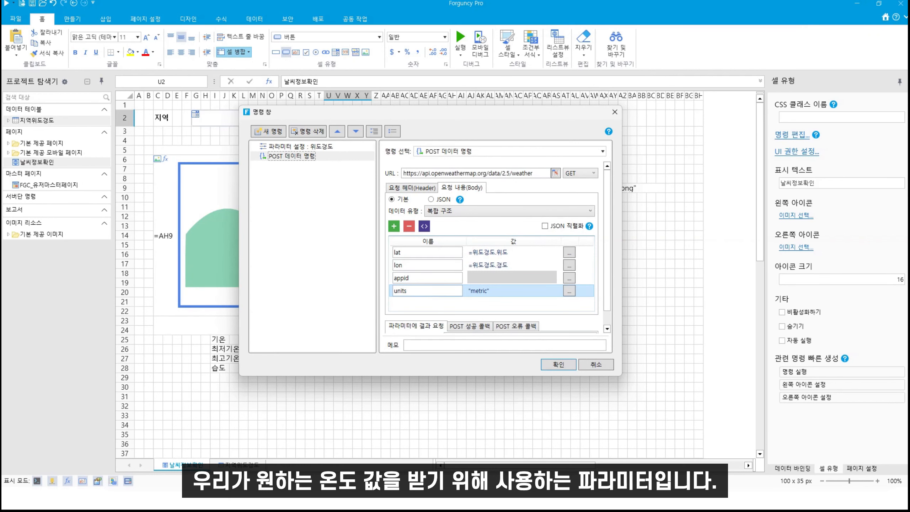
Store the API result in a return parameter named return and confirm the button's commands.
{"action": "scroll", "coordinate": [594, 268], "scroll_direction": "down", "scroll_amount": 1}
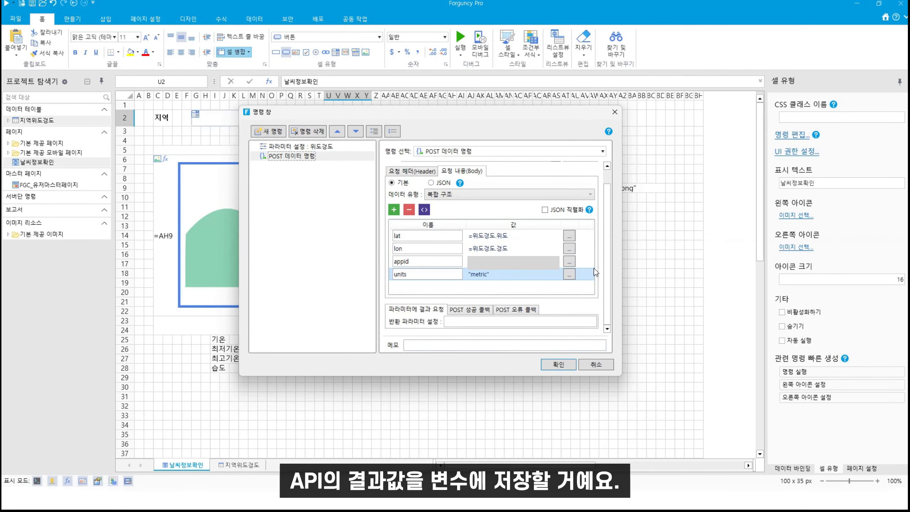
{"action": "left_click", "coordinate": [519, 321]}
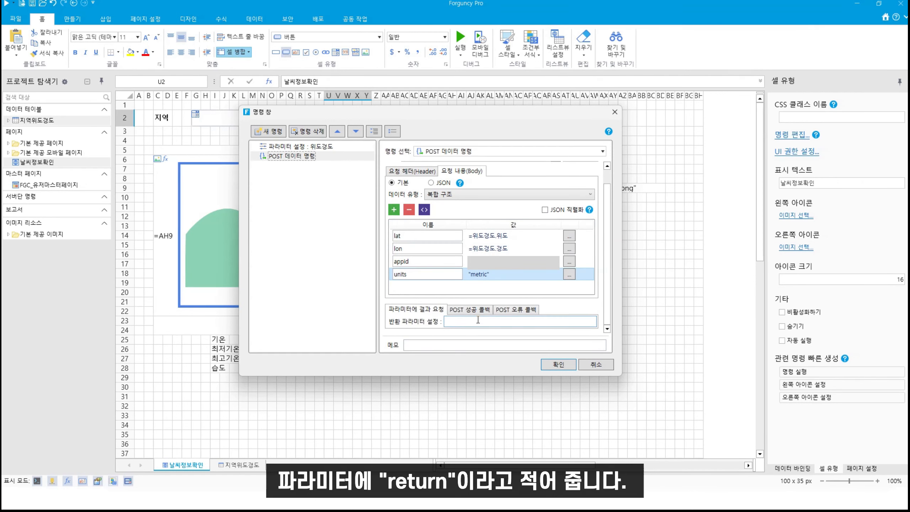
{"action": "type", "text": "reut"}
{"action": "double_click", "coordinate": [460, 321]}
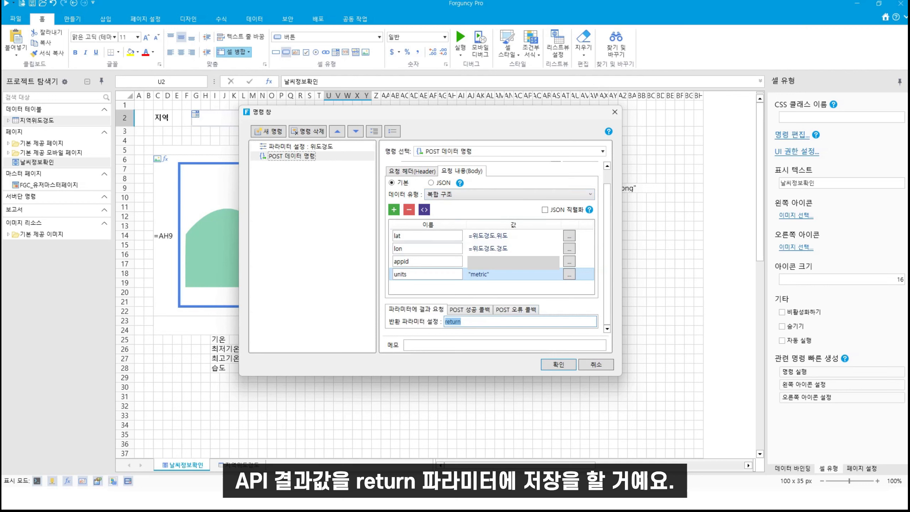
{"action": "left_click", "coordinate": [550, 365]}
{"action": "left_click", "coordinate": [612, 377]}
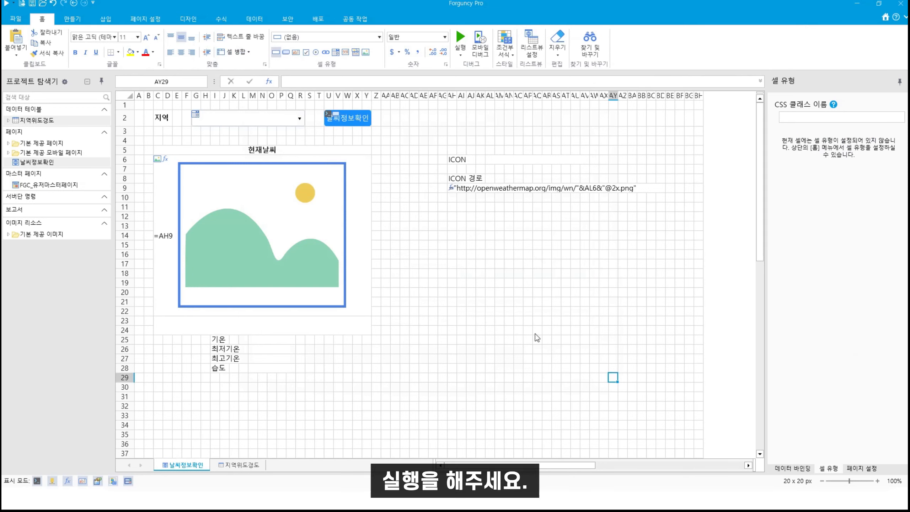
Run the project, maximize the browser window and open the developer tools console beside the weather page.
{"action": "key", "text": "F5"}
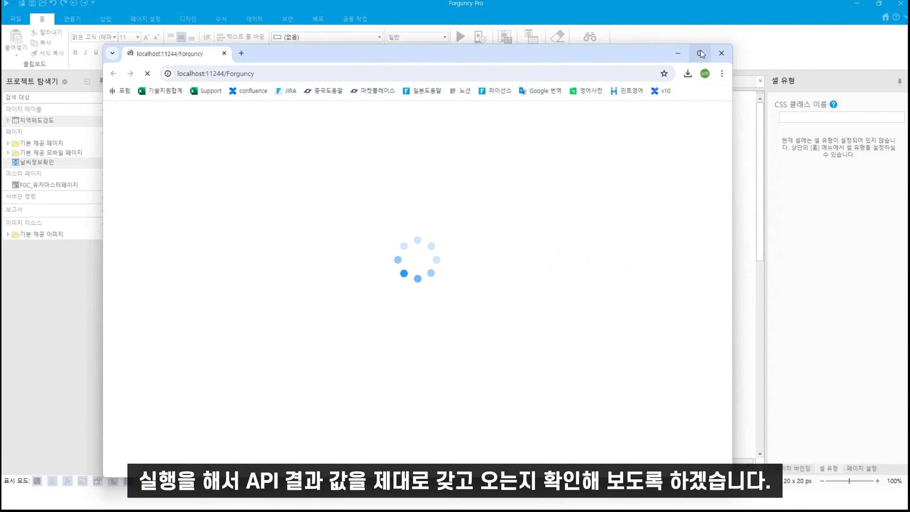
{"action": "left_click", "coordinate": [700, 54]}
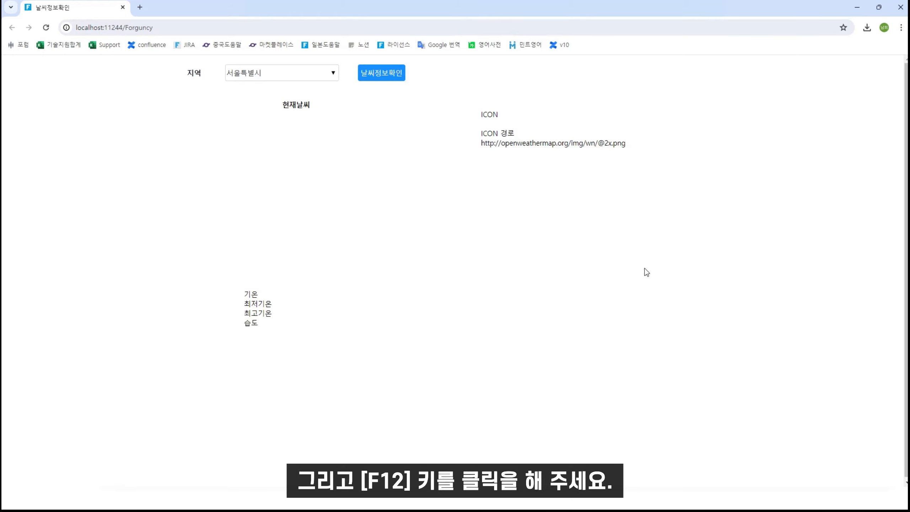
{"action": "key", "text": "F12"}
{"action": "right_click", "coordinate": [480, 247]}
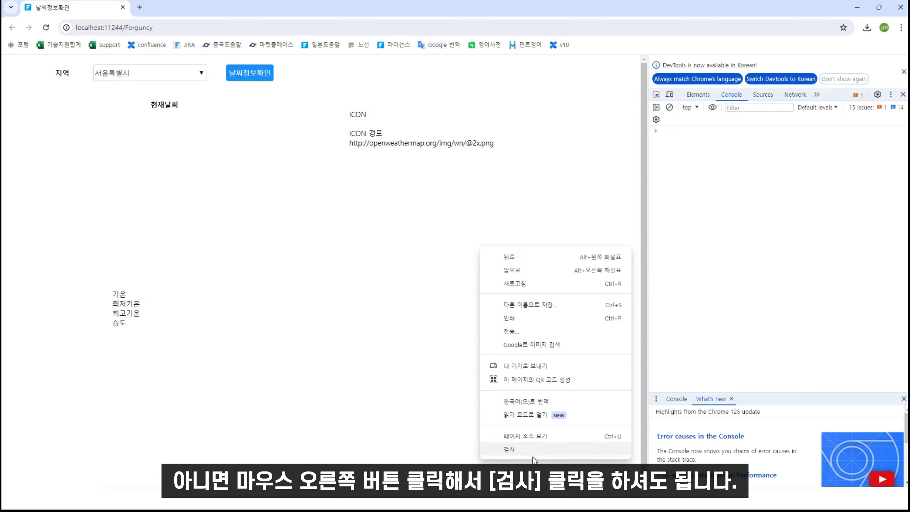
{"action": "left_click", "coordinate": [581, 163]}
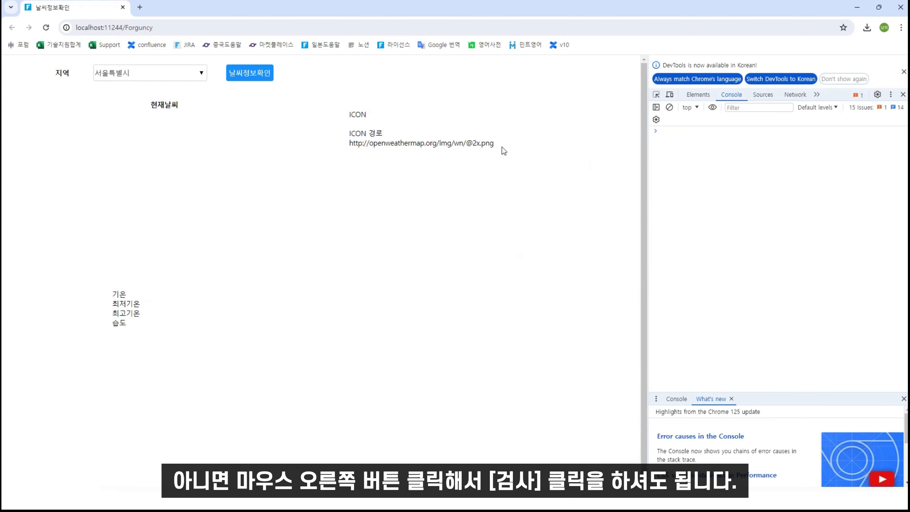
Run the 날씨정보확인 request for 서울특별시 and again for 부산광역시 so the console logs both API results.
{"action": "left_click", "coordinate": [263, 74]}
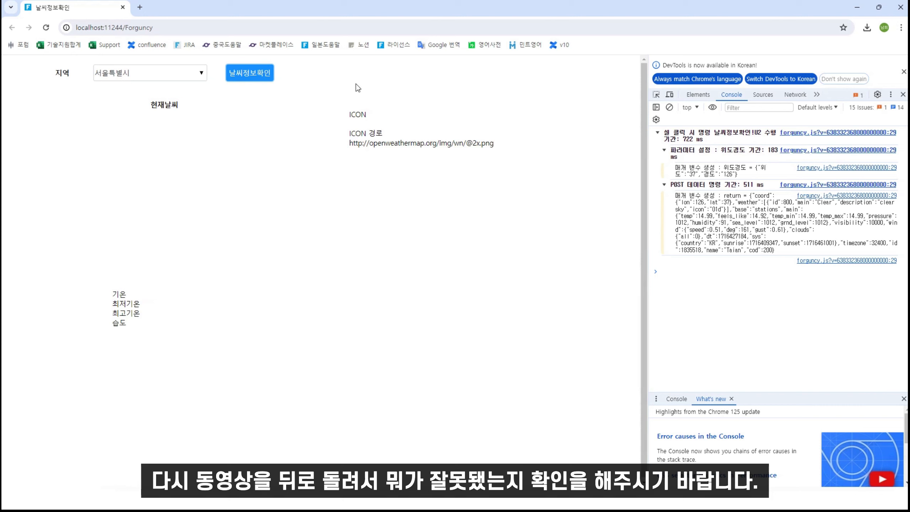
{"action": "left_click", "coordinate": [201, 73]}
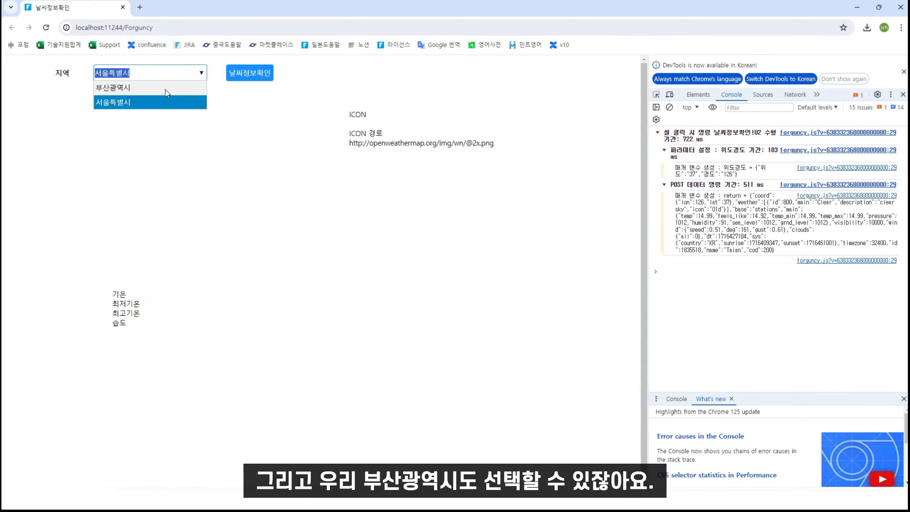
{"action": "left_click", "coordinate": [165, 89]}
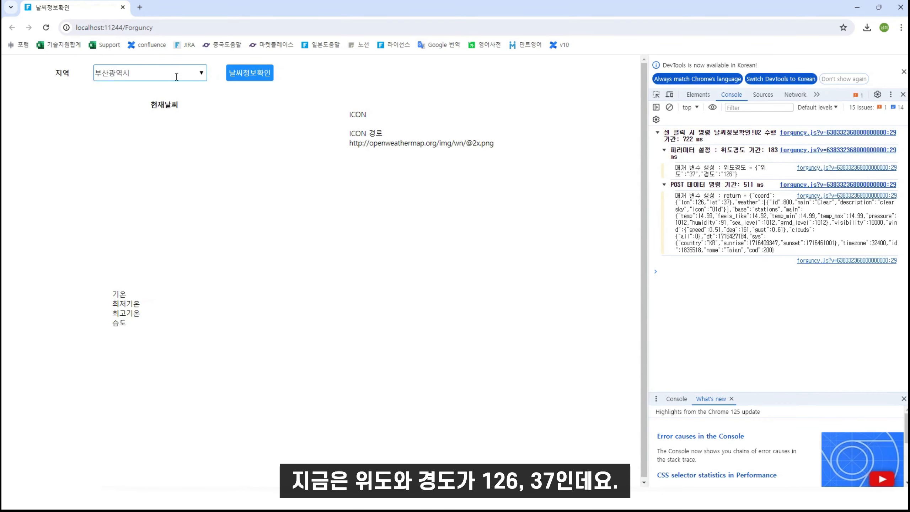
{"action": "left_click", "coordinate": [265, 75]}
{"action": "left_click", "coordinate": [252, 79]}
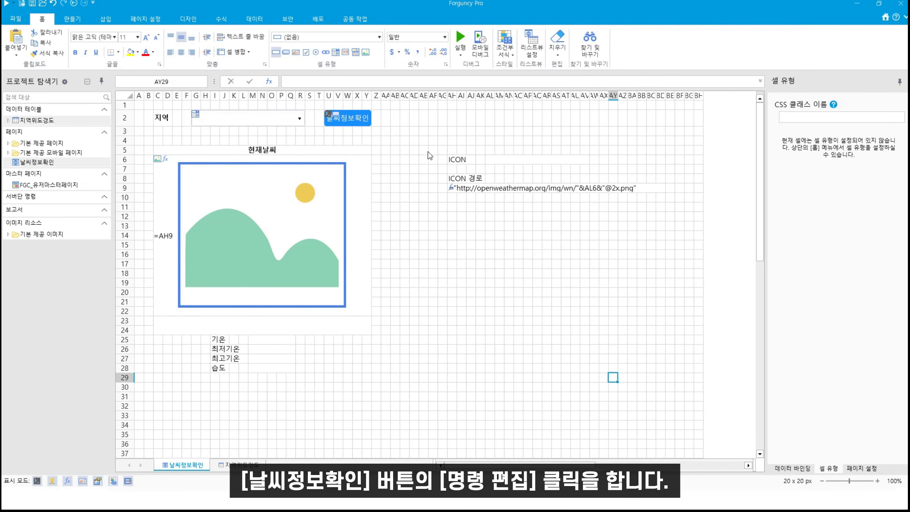
Add a "JSON 데이터를 셀로 가져오기" command to the 날씨정보확인 button with =return as its JSON data source.
{"action": "right_click", "coordinate": [346, 122]}
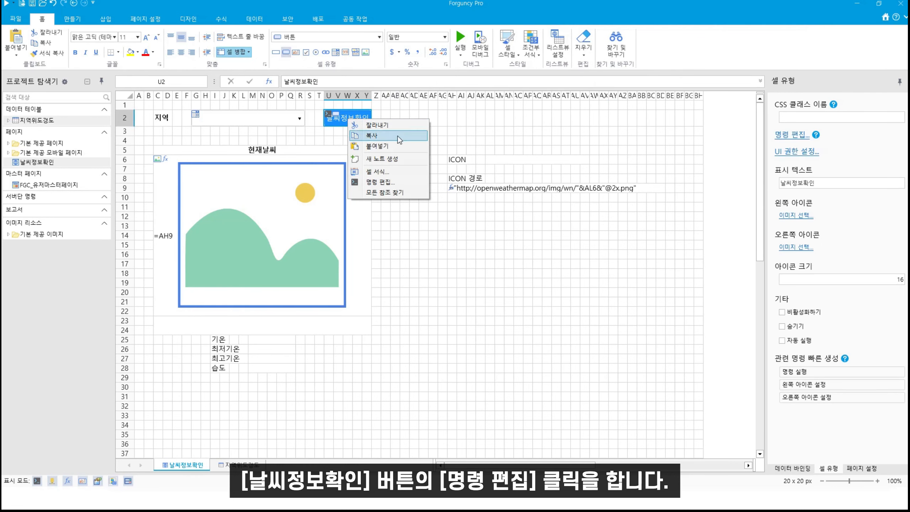
{"action": "left_click", "coordinate": [396, 182]}
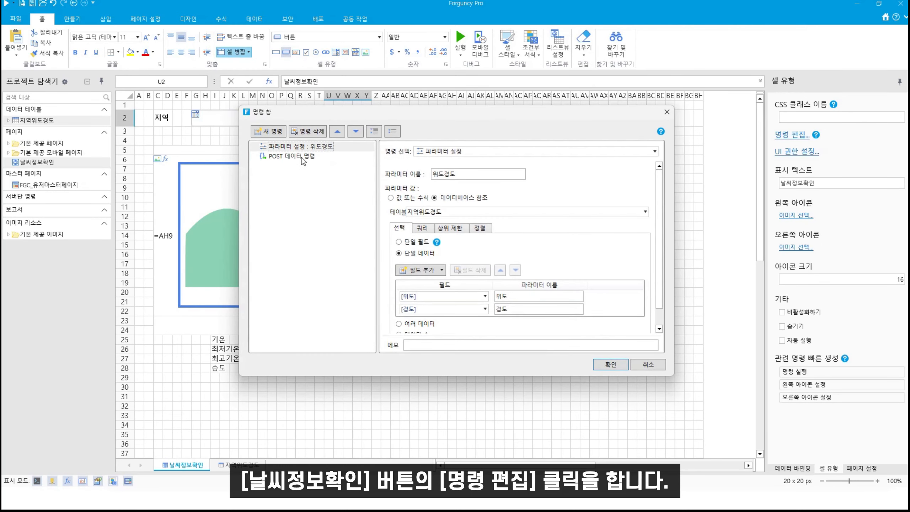
{"action": "left_click", "coordinate": [288, 156]}
{"action": "left_click", "coordinate": [269, 132]}
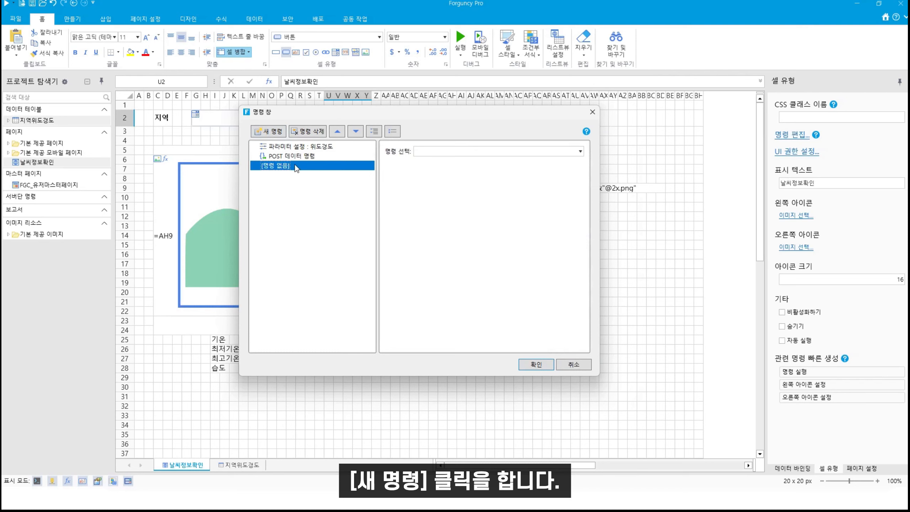
{"action": "left_click", "coordinate": [510, 154]}
{"action": "type", "text": "j"}
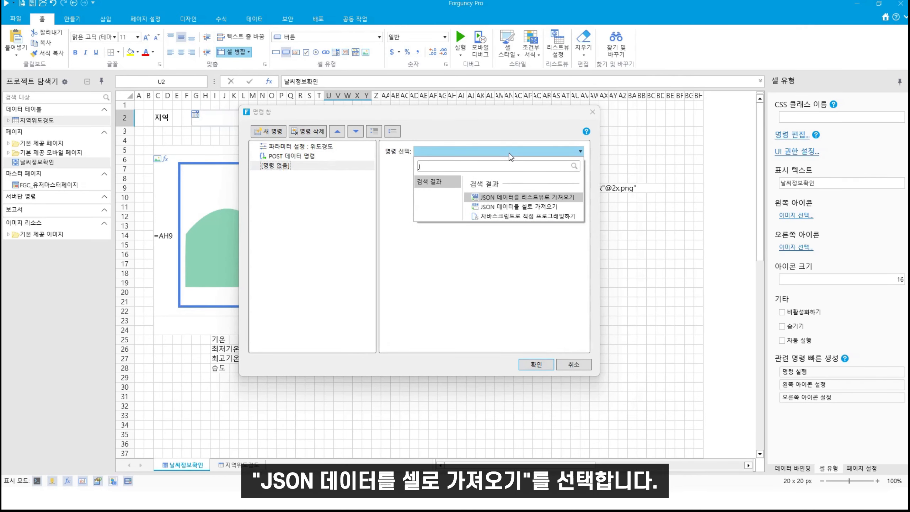
{"action": "type", "text": "son"}
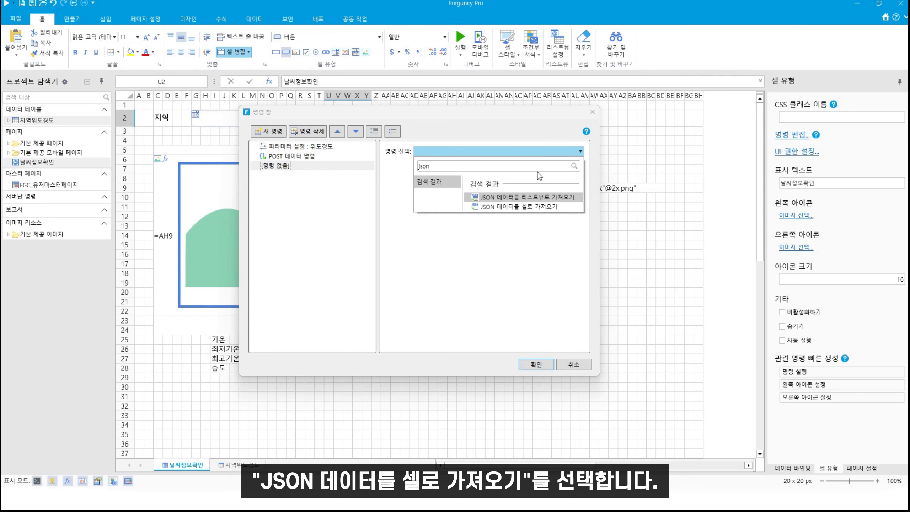
{"action": "left_click", "coordinate": [532, 207]}
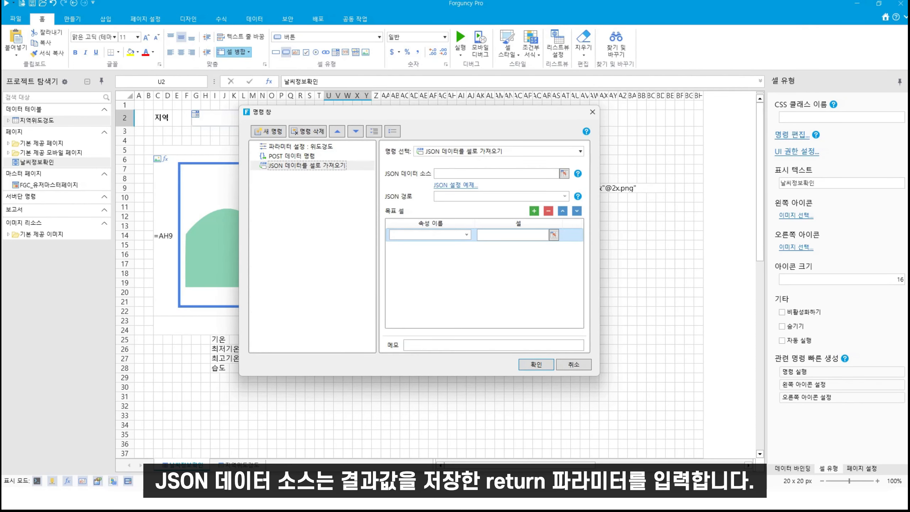
{"action": "left_click", "coordinate": [468, 171]}
{"action": "type", "text": "=return"}
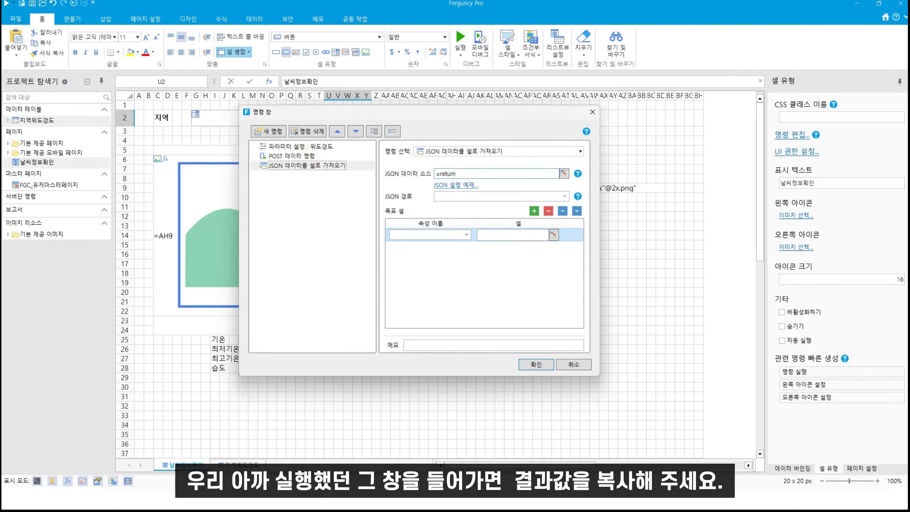
Switch to the browser, copy the first logged return value from the console, and go back to Forguncy.
{"action": "key", "text": "alt+Tab"}
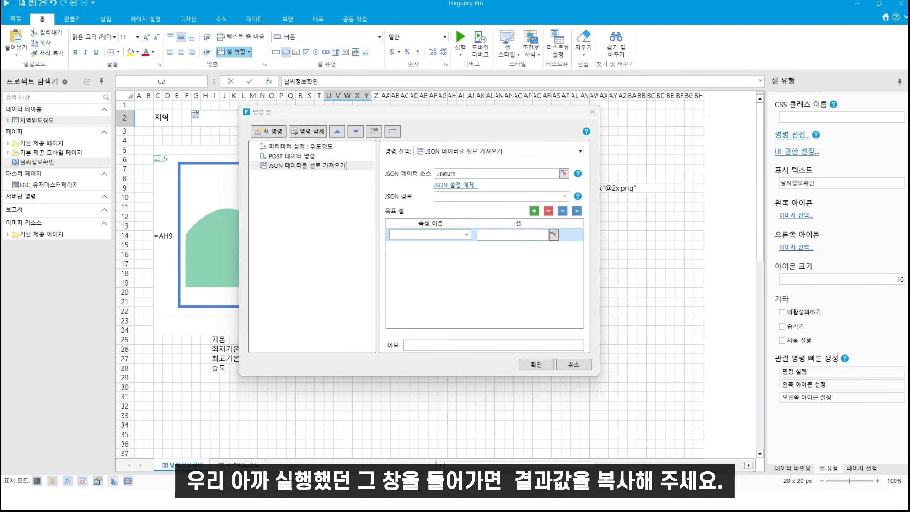
{"action": "scroll", "coordinate": [701, 209], "scroll_direction": "up", "scroll_amount": 3}
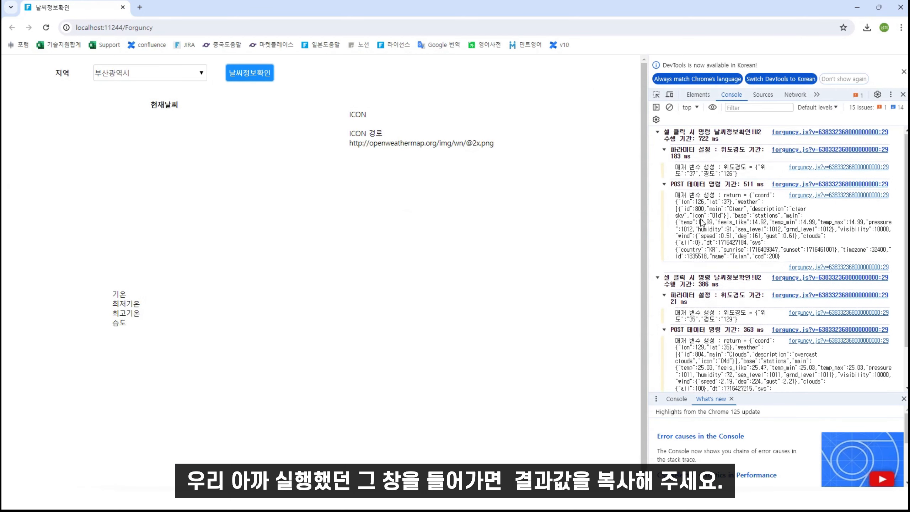
{"action": "left_click", "coordinate": [661, 135]}
{"action": "left_click", "coordinate": [661, 135]}
{"action": "scroll", "coordinate": [696, 200], "scroll_direction": "down", "scroll_amount": 1}
{"action": "scroll", "coordinate": [702, 204], "scroll_direction": "up", "scroll_amount": 1}
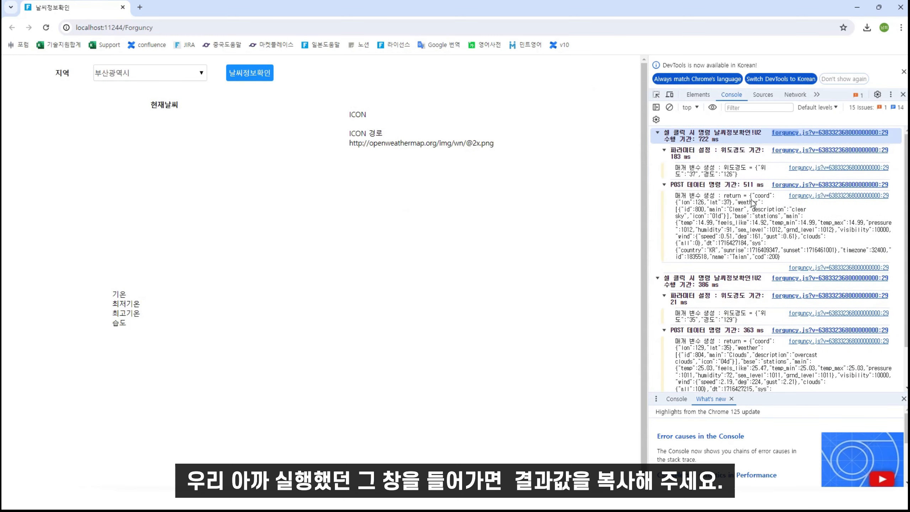
{"action": "left_click_drag", "start_coordinate": [723, 198], "coordinate": [782, 258]}
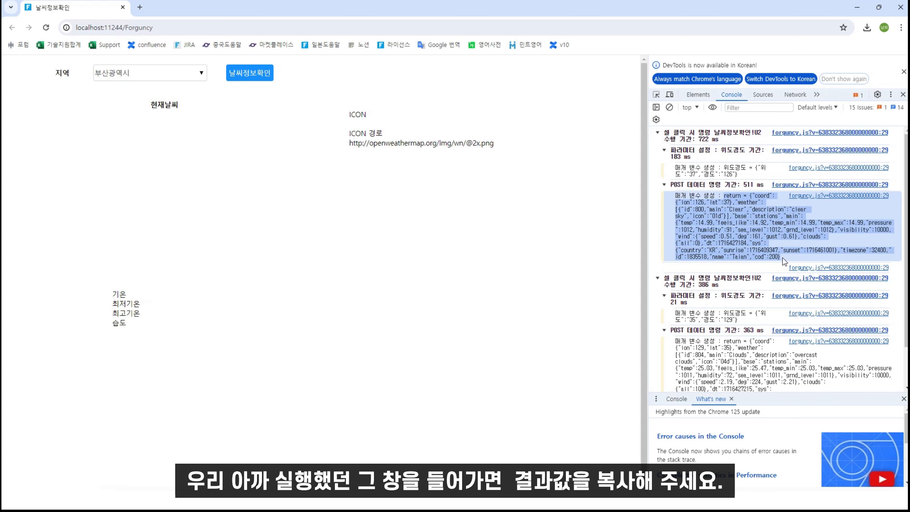
{"action": "right_click", "coordinate": [746, 219]}
{"action": "left_click", "coordinate": [566, 328]}
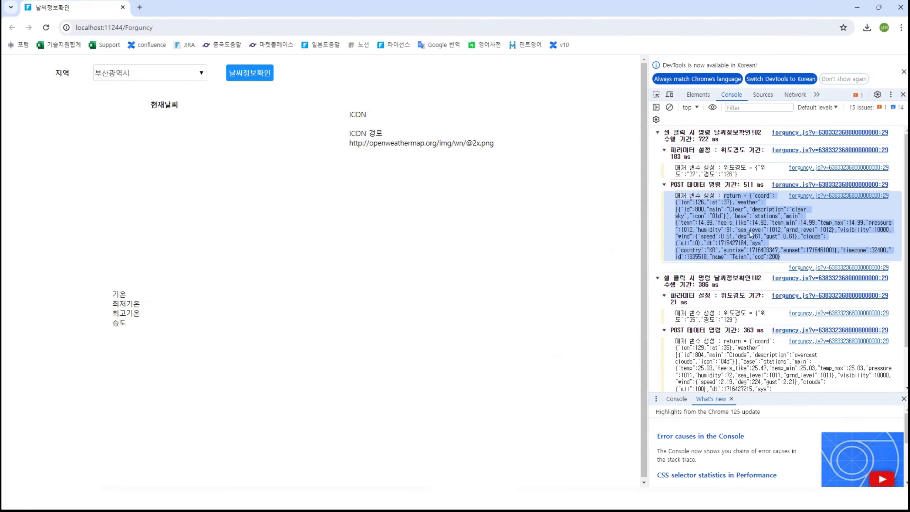
{"action": "left_click", "coordinate": [857, 7]}
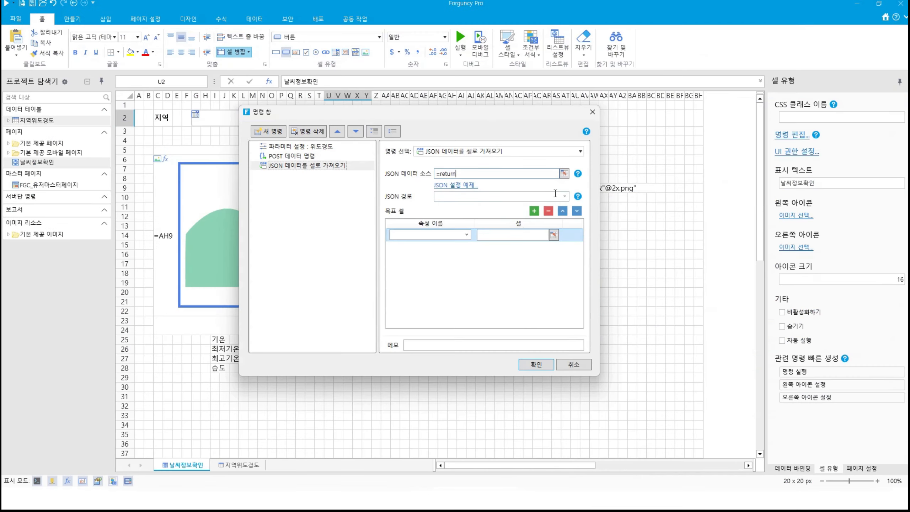
Paste the copied API result as the command's JSON example, remove the leading "return =" text and confirm it.
{"action": "left_click", "coordinate": [461, 186]}
{"action": "key", "text": "ctrl+v"}
{"action": "left_click", "coordinate": [441, 290]}
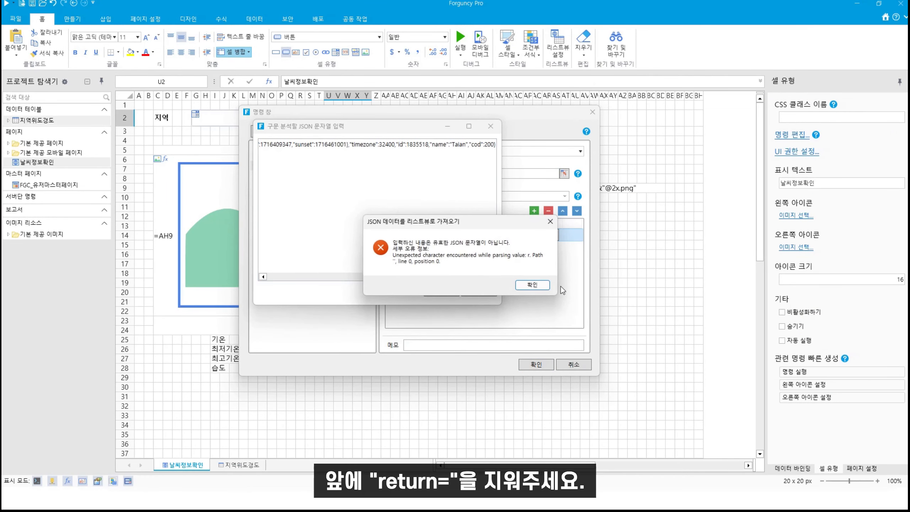
{"action": "left_click", "coordinate": [531, 284]}
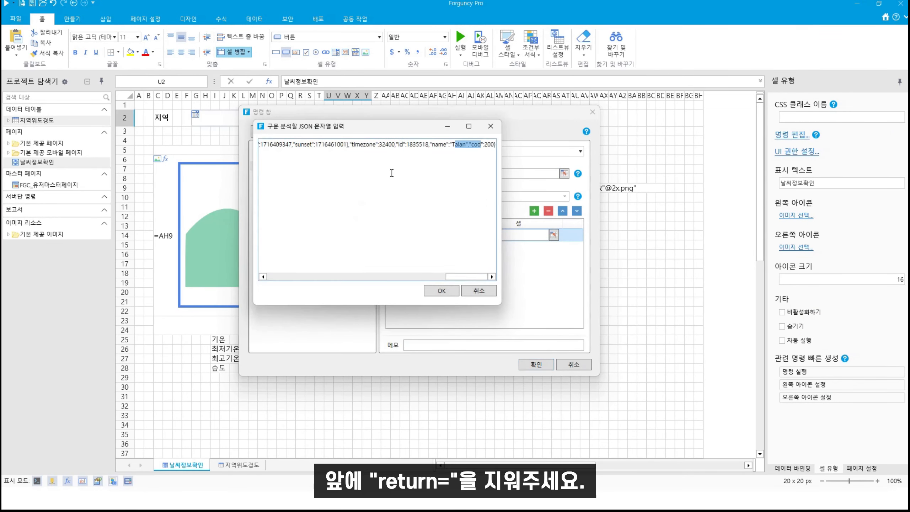
{"action": "key", "text": "ctrl+a"}
{"action": "left_click", "coordinate": [278, 144]}
{"action": "left_click_drag", "start_coordinate": [283, 144], "coordinate": [83, 145]}
{"action": "key", "text": "BackSpace"}
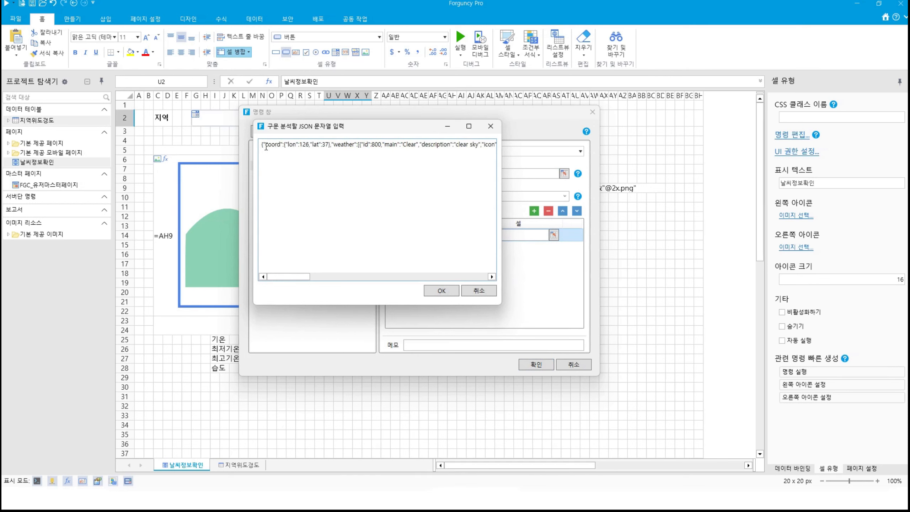
{"action": "left_click", "coordinate": [449, 290]}
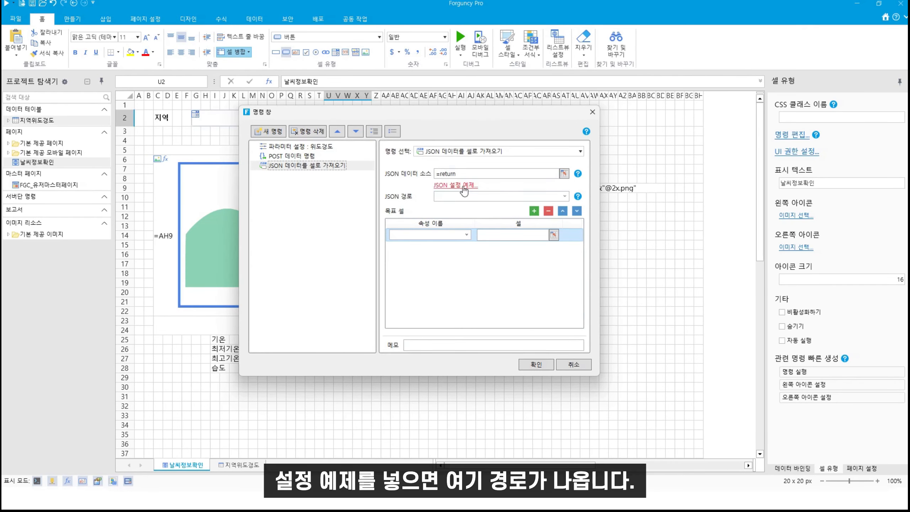
Set the JSON path of the cell import command to main.
{"action": "left_click", "coordinate": [565, 197]}
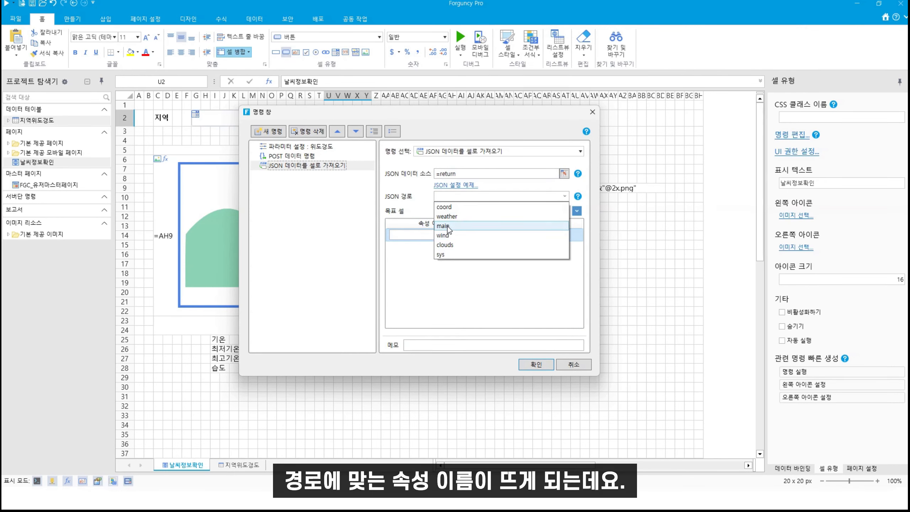
{"action": "left_click", "coordinate": [419, 236]}
{"action": "left_click", "coordinate": [466, 235]}
{"action": "left_click", "coordinate": [466, 235]}
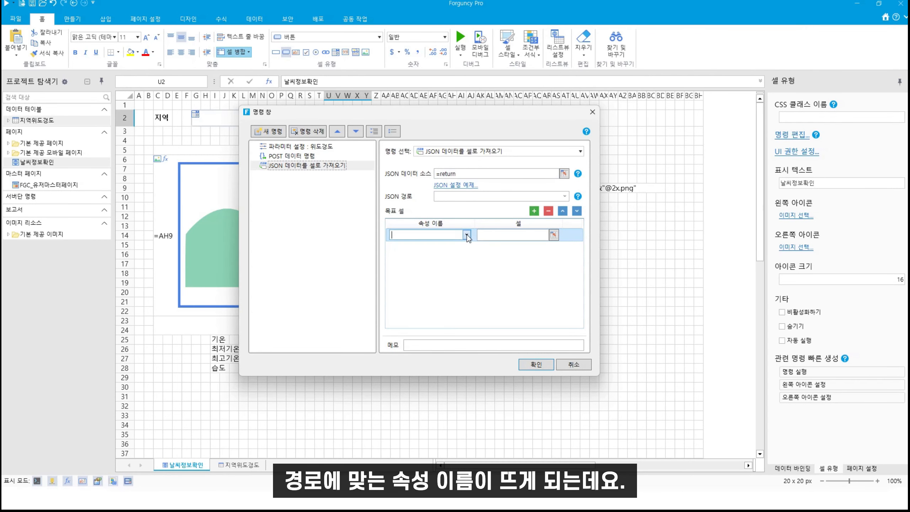
{"action": "left_click", "coordinate": [565, 196]}
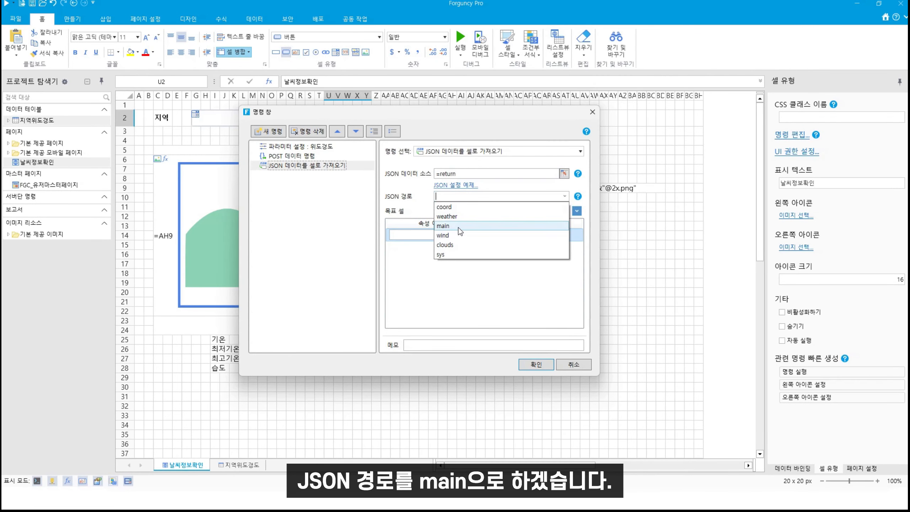
{"action": "left_click", "coordinate": [458, 226]}
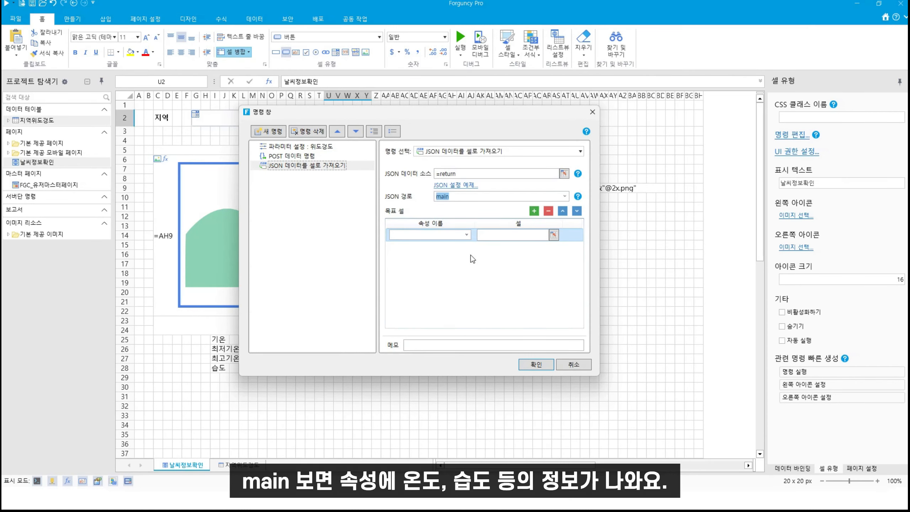
Map the temp property to cell M25 beside the 기온 label.
{"action": "left_click", "coordinate": [466, 235]}
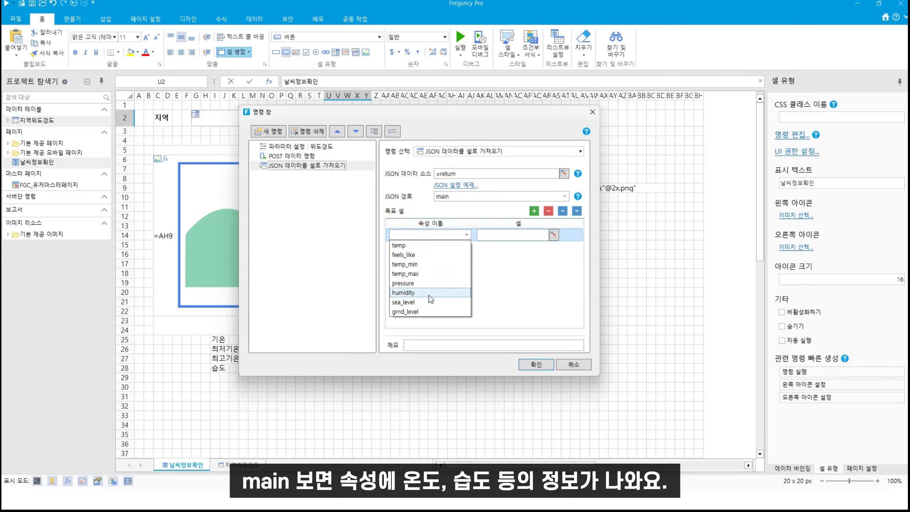
{"action": "left_click", "coordinate": [430, 245]}
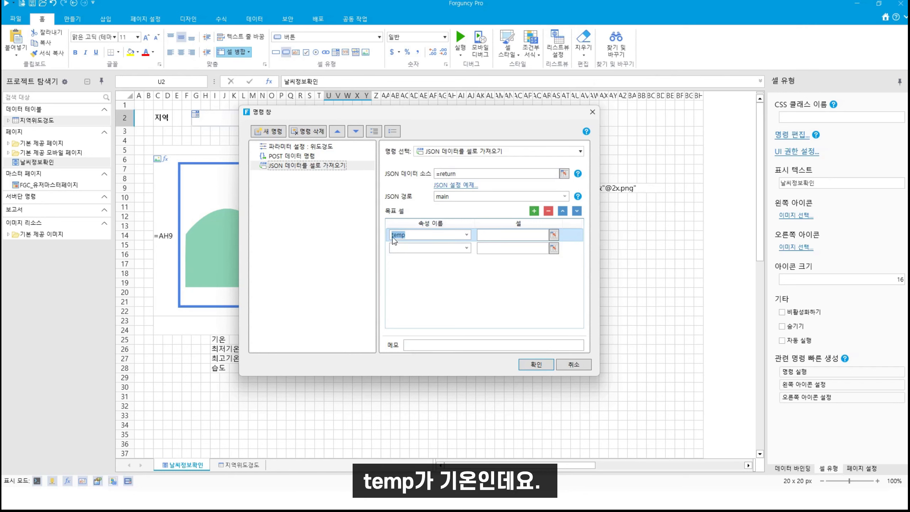
{"action": "left_click", "coordinate": [554, 235]}
{"action": "left_click", "coordinate": [285, 340]}
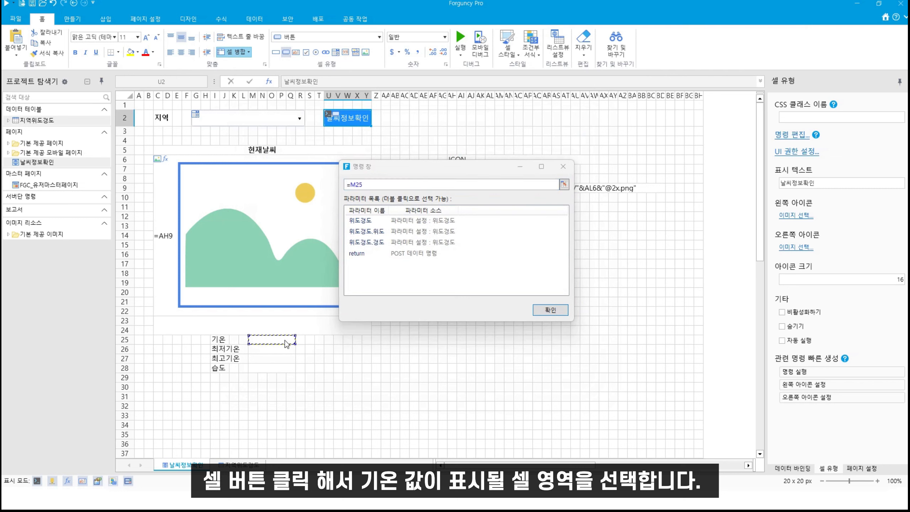
{"action": "key", "text": "Return"}
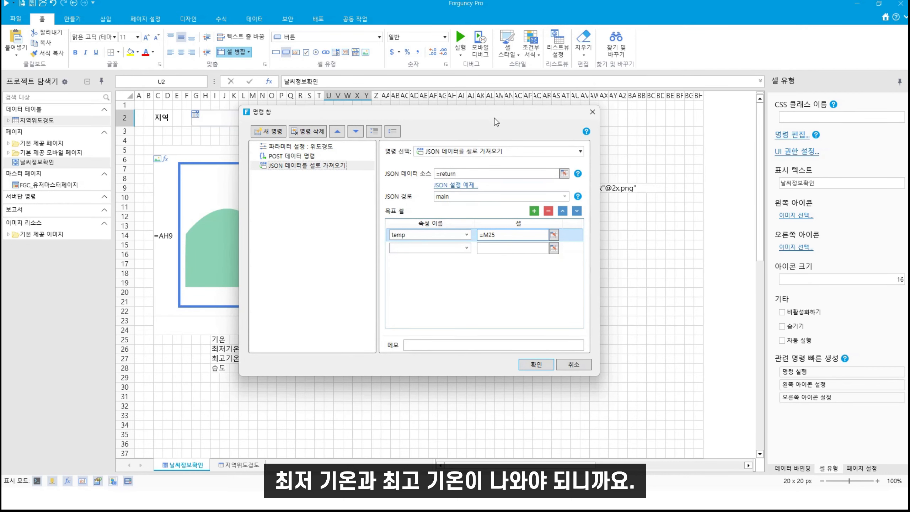
Move the command dialog off the page cells and map the temp_min property to cell M26 beside 최저기온.
{"action": "left_click_drag", "start_coordinate": [485, 113], "coordinate": [656, 115]}
{"action": "left_click", "coordinate": [638, 248]}
{"action": "left_click", "coordinate": [637, 247]}
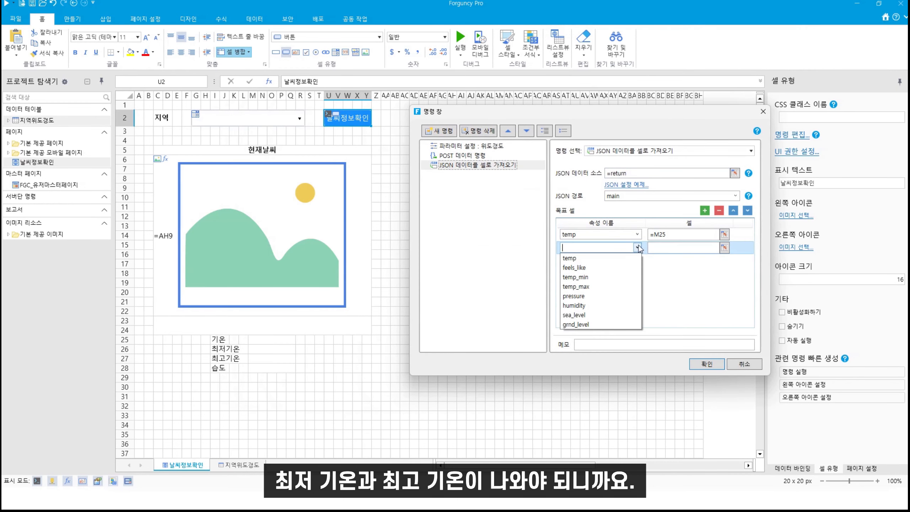
{"action": "left_click", "coordinate": [599, 277]}
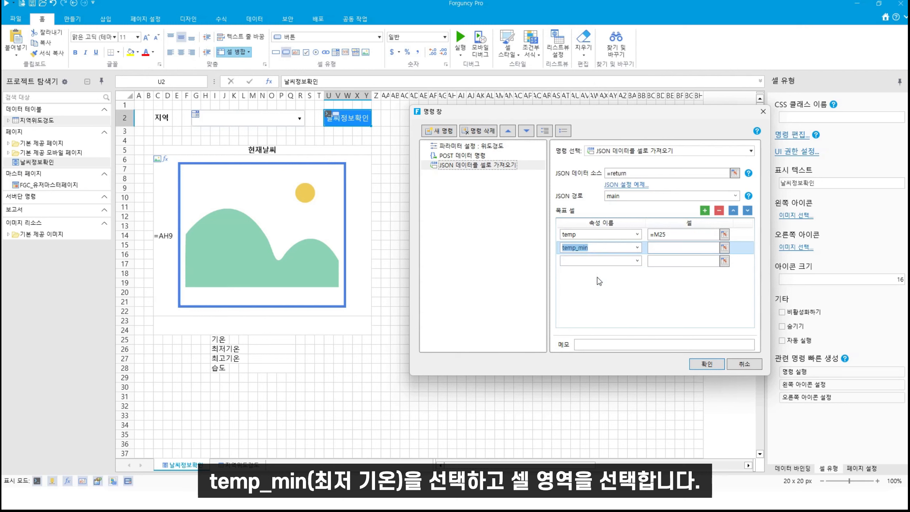
{"action": "left_click", "coordinate": [723, 248]}
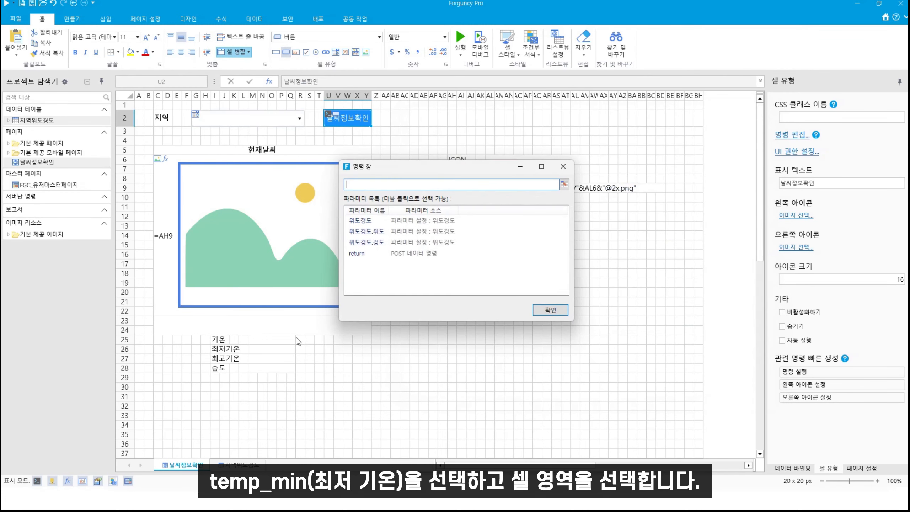
{"action": "left_click", "coordinate": [270, 349]}
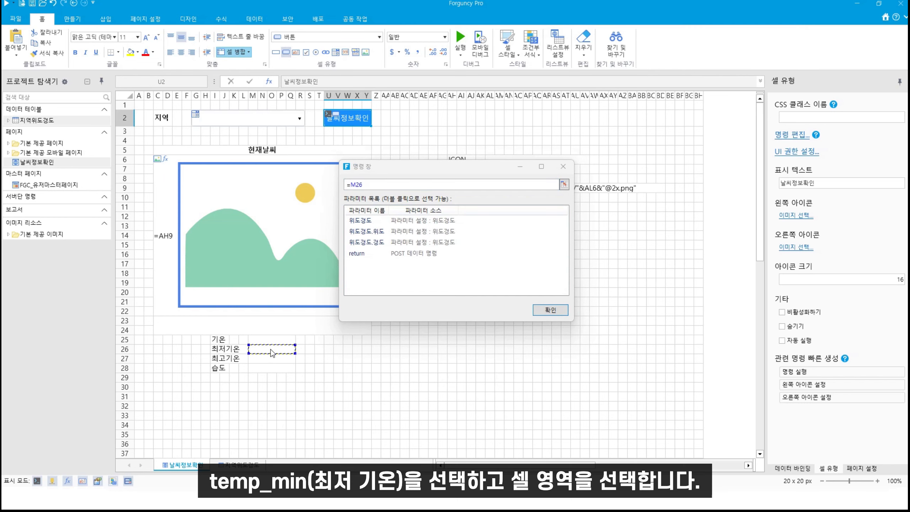
{"action": "key", "text": "Return"}
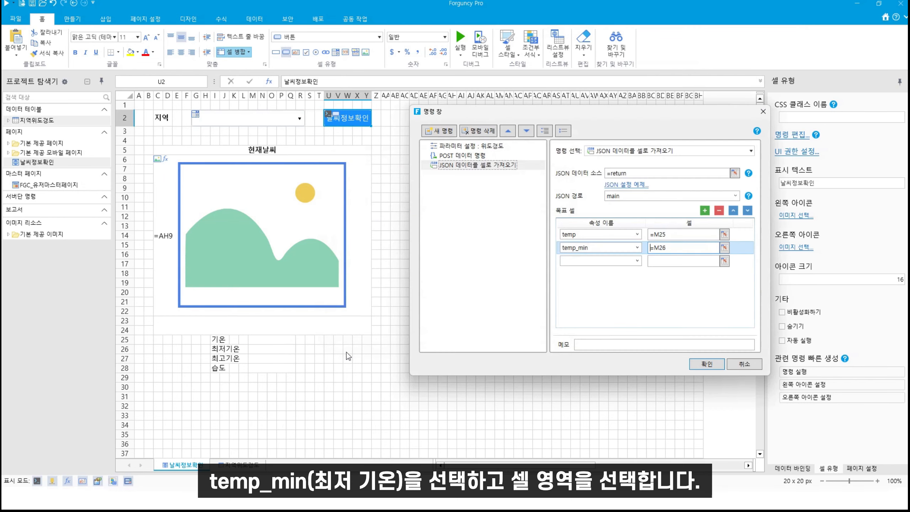
Map the temp_max property to cell M27 beside the 최고기온 label.
{"action": "left_click", "coordinate": [637, 260]}
{"action": "left_click", "coordinate": [576, 290]}
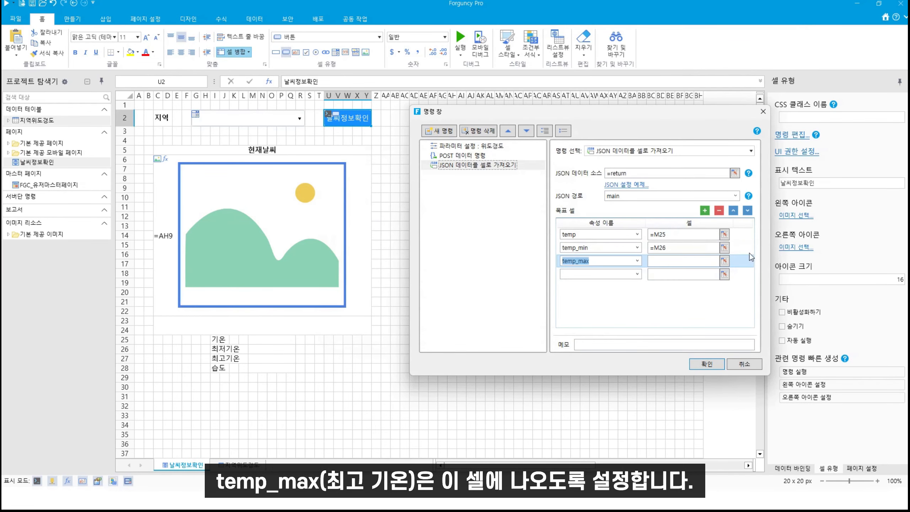
{"action": "left_click", "coordinate": [724, 262]}
{"action": "left_click", "coordinate": [259, 358]}
{"action": "key", "text": "Return"}
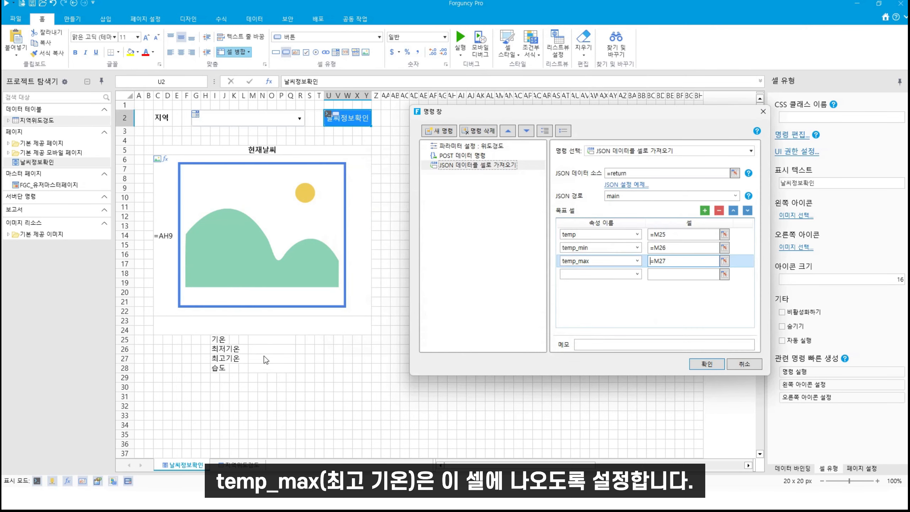
Map the humidity property to cell M28 beside 습도, and review the JSON example without changing it.
{"action": "left_click", "coordinate": [637, 273]}
{"action": "left_click", "coordinate": [597, 317]}
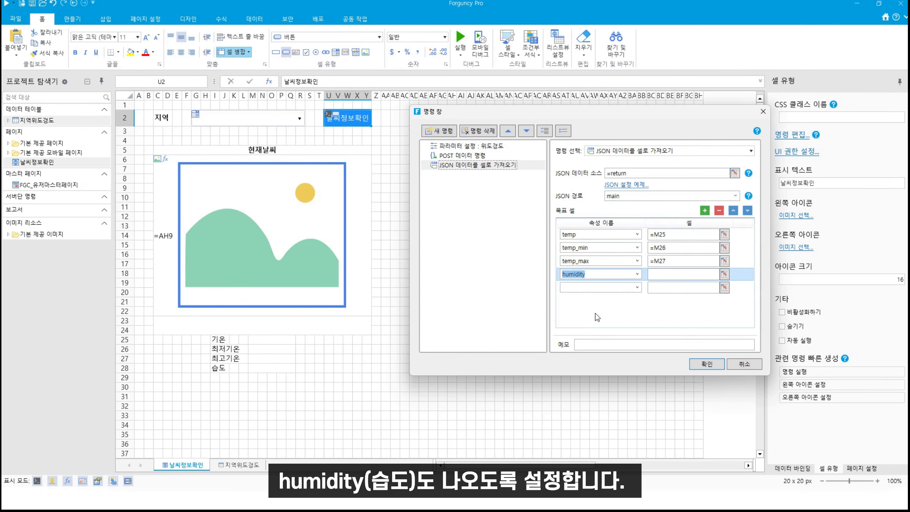
{"action": "left_click", "coordinate": [724, 274]}
{"action": "left_click", "coordinate": [275, 369]}
{"action": "key", "text": "Return"}
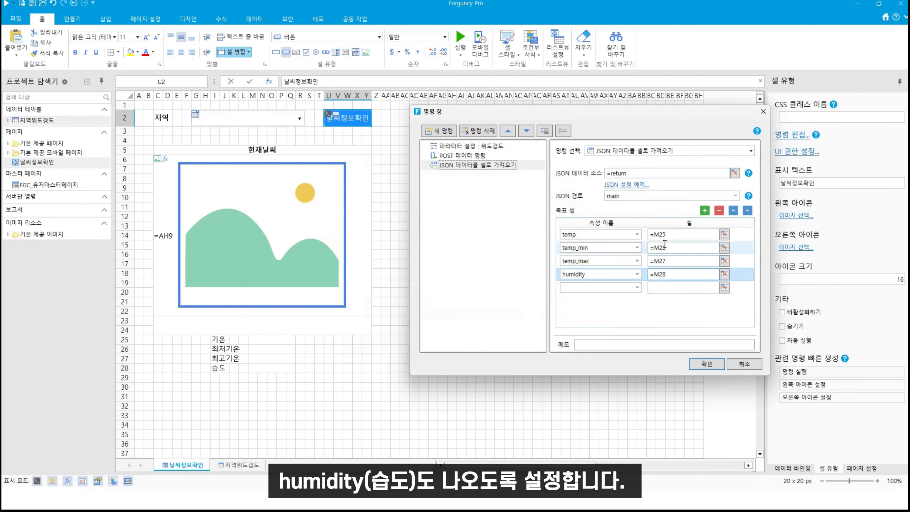
{"action": "left_click", "coordinate": [628, 184]}
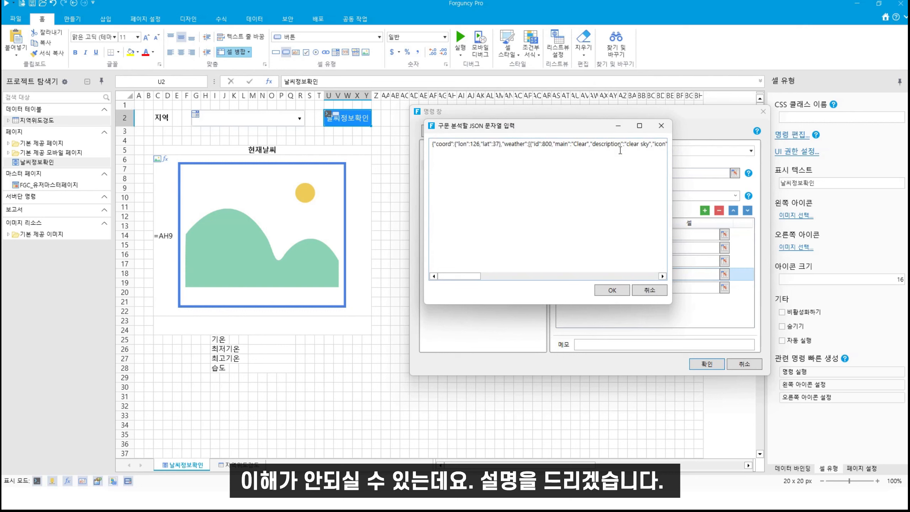
{"action": "left_click", "coordinate": [661, 125]}
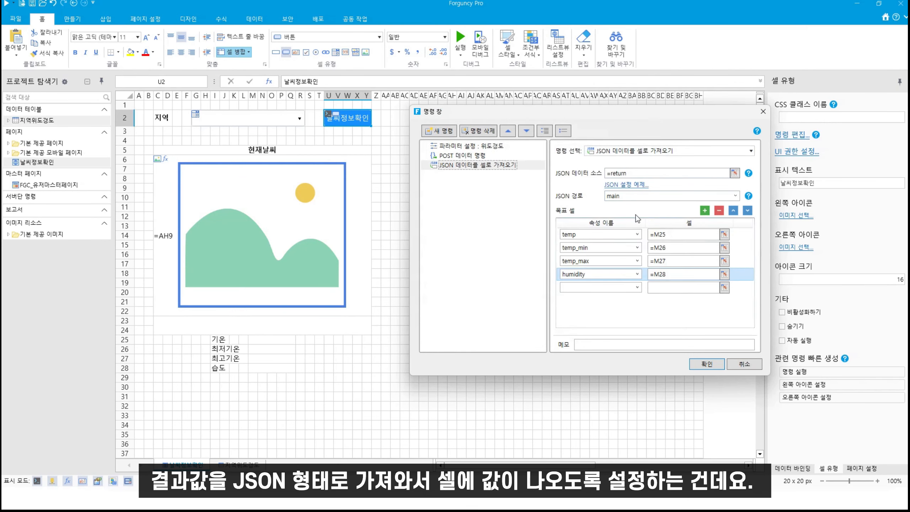